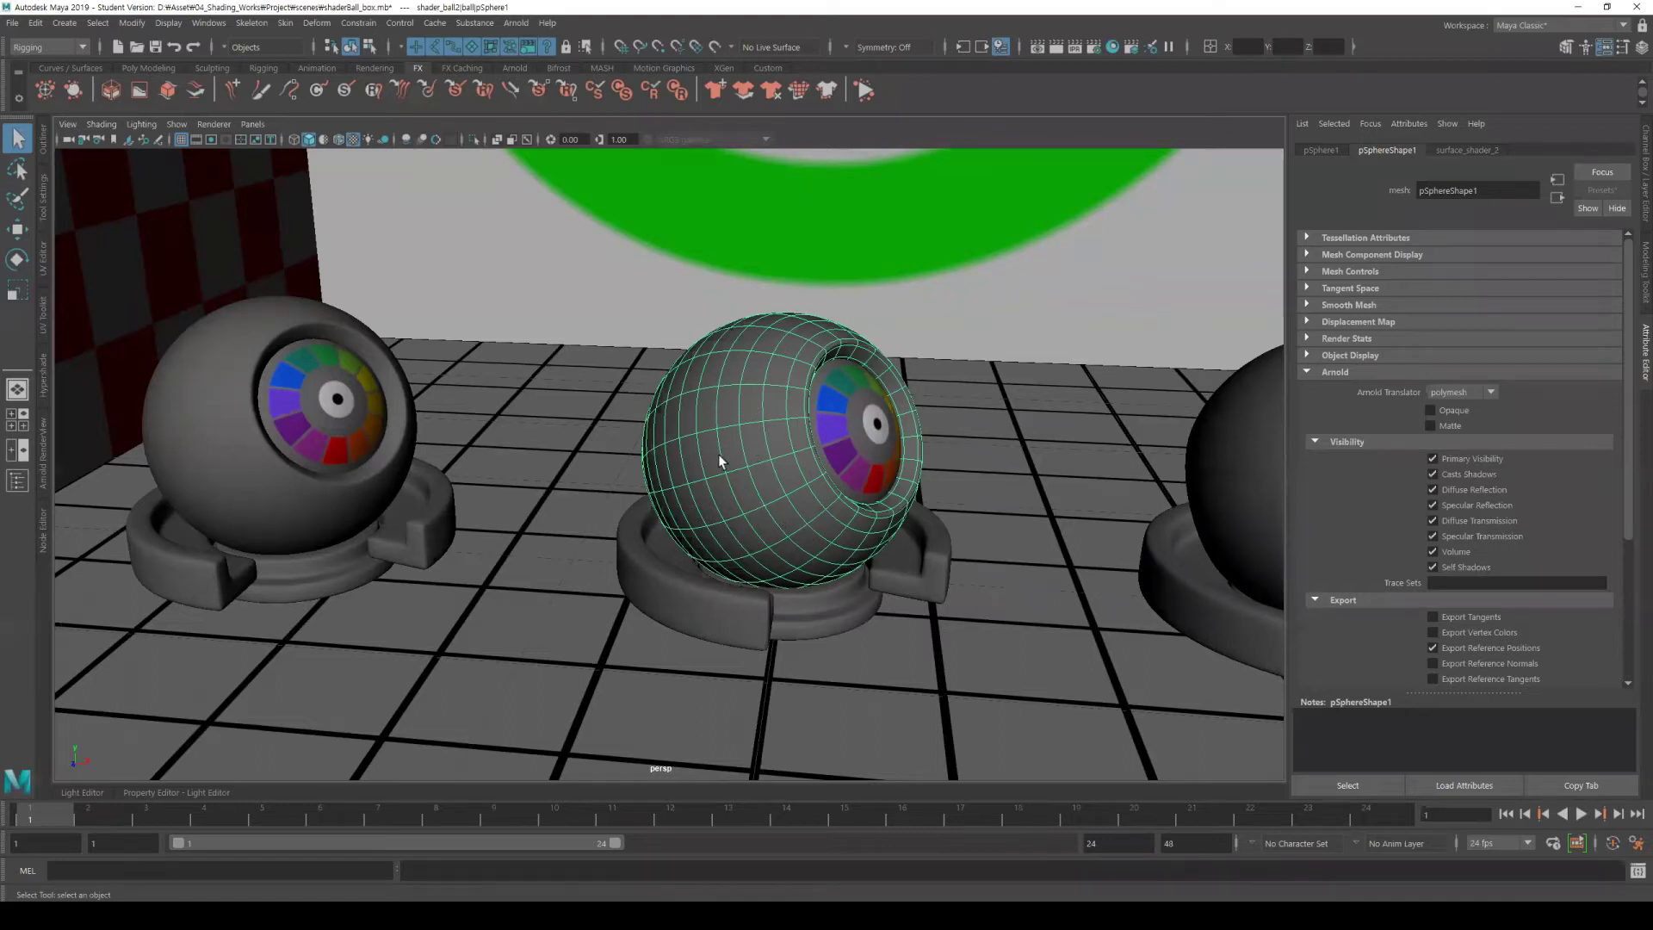
Orbit around the middle sphere and display its surface_shader_2 attributes, then open the Arnold menu.
{"action": "mouse_move", "coordinate": [718, 453]}
{"action": "left_mouse_down", "text": "alt"}
{"action": "mouse_move", "coordinate": [738, 480]}
{"action": "mouse_move", "coordinate": [785, 488]}
{"action": "mouse_move", "coordinate": [772, 484]}
{"action": "mouse_move", "coordinate": [804, 483]}
{"action": "mouse_move", "coordinate": [802, 465]}
{"action": "left_mouse_up", "text": "alt"}
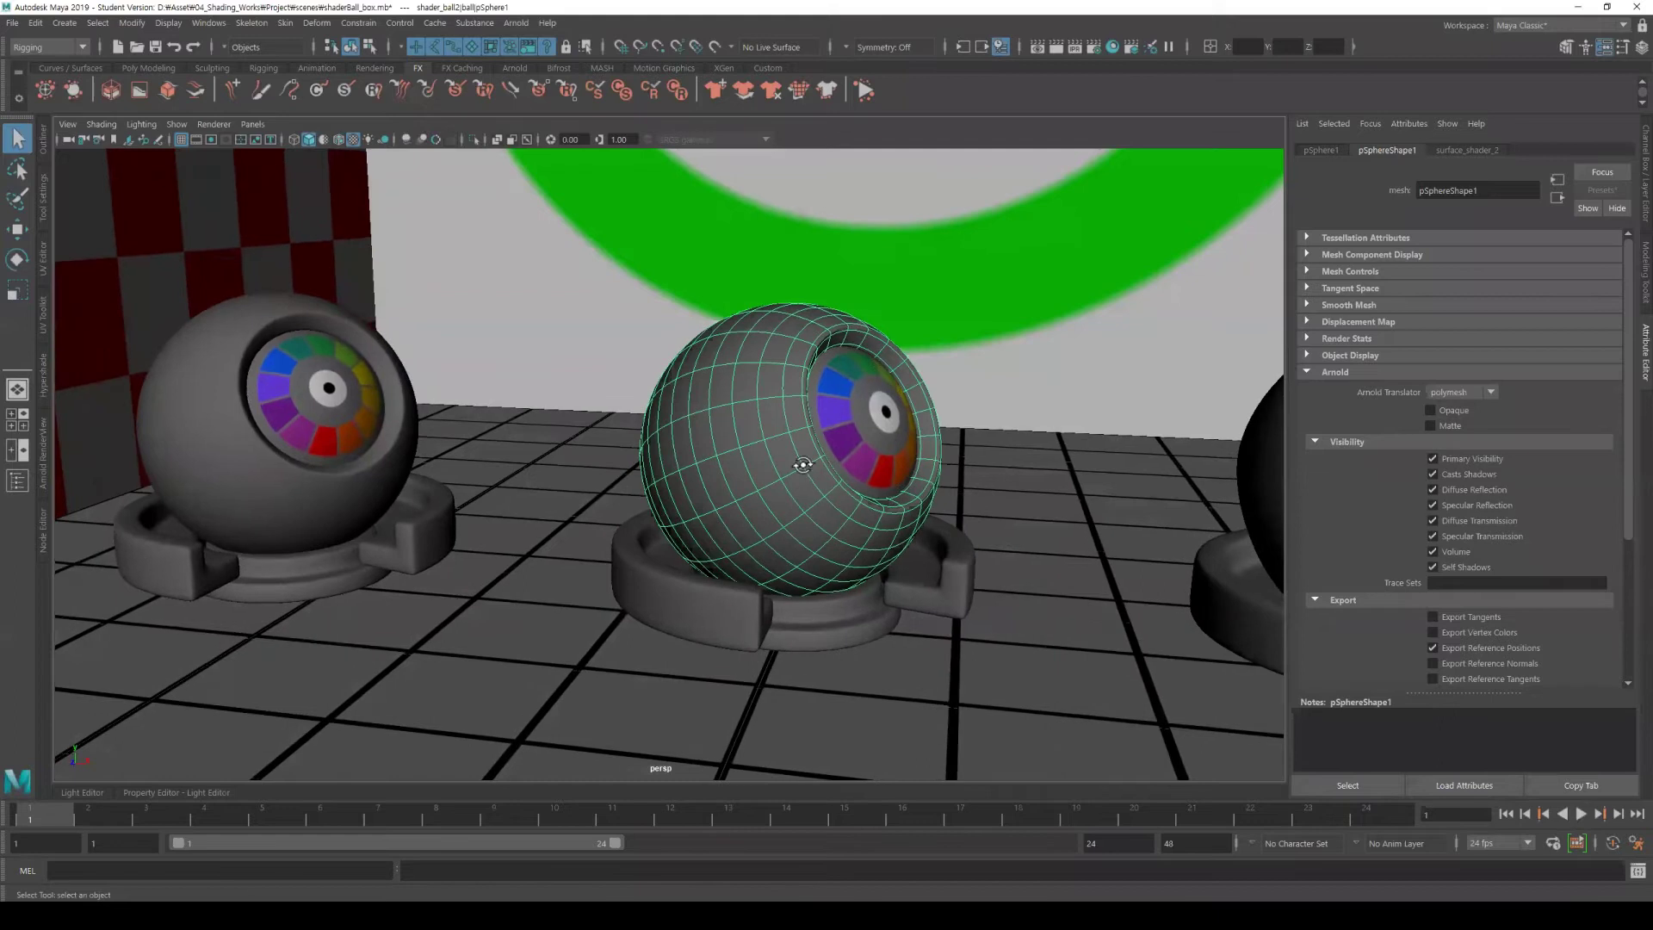
{"action": "left_click", "coordinate": [1445, 148]}
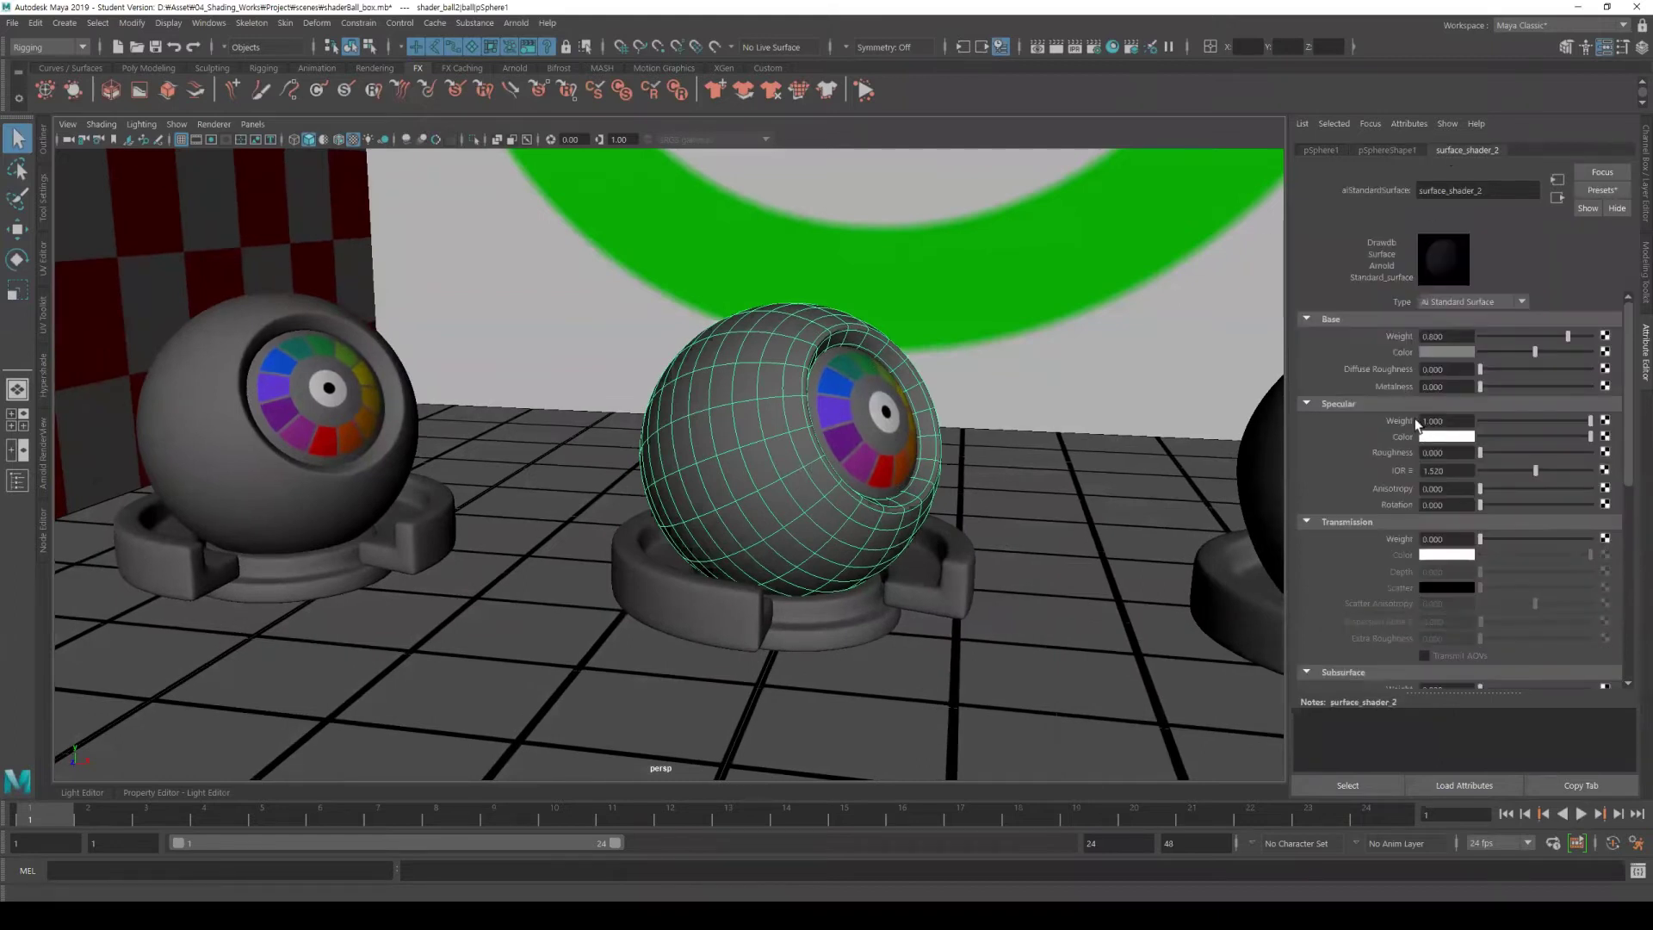
{"action": "left_click_drag", "start_coordinate": [985, 405], "coordinate": [991, 408], "text": "alt"}
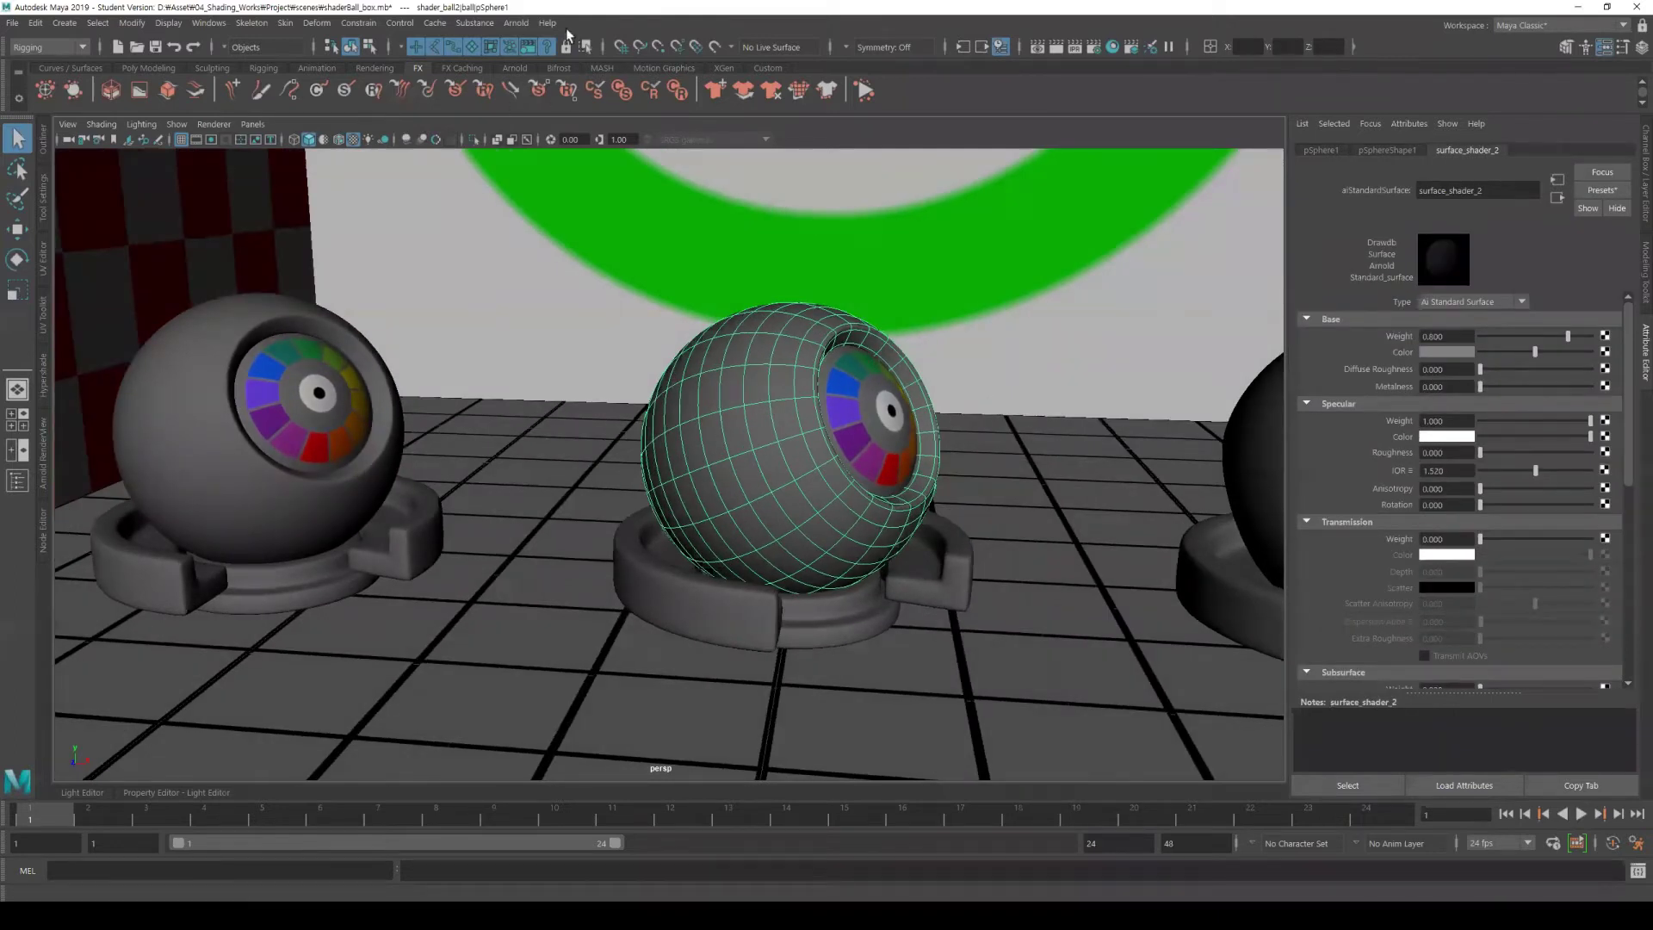
{"action": "left_click", "coordinate": [517, 23]}
Open the Arnold RenderView, zoom in on the sphere and render it through perspShape.
{"action": "left_click", "coordinate": [545, 68]}
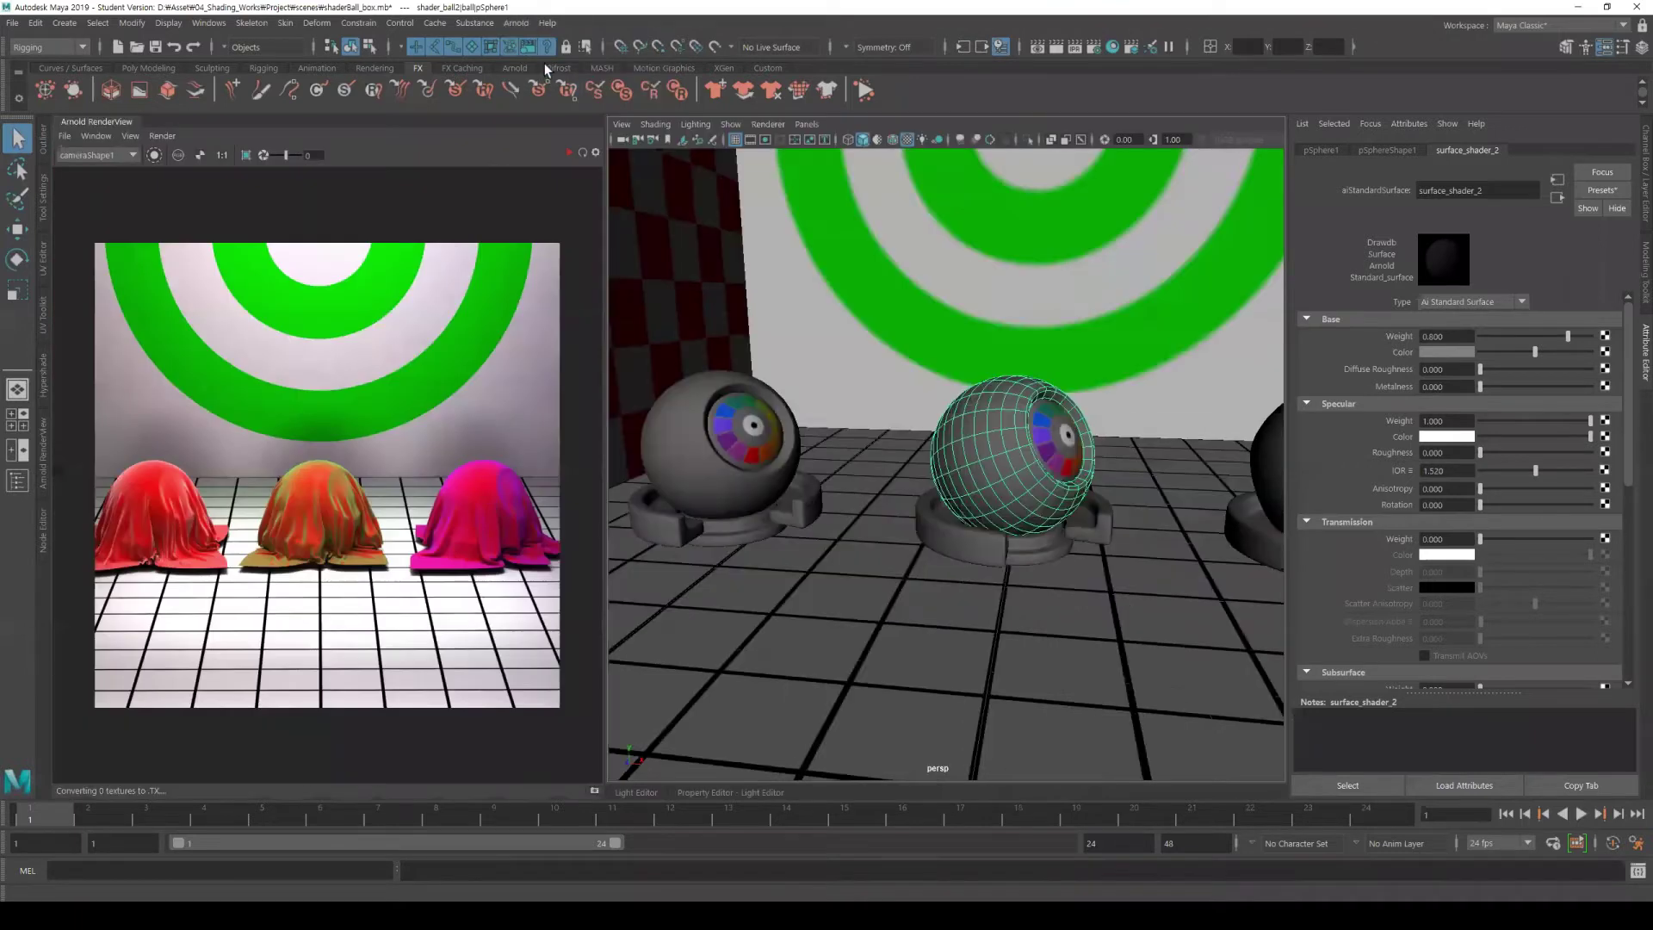
{"action": "scroll", "coordinate": [905, 398], "scroll_direction": "up", "scroll_amount": 3}
{"action": "scroll", "coordinate": [904, 398], "scroll_direction": "up", "scroll_amount": 3}
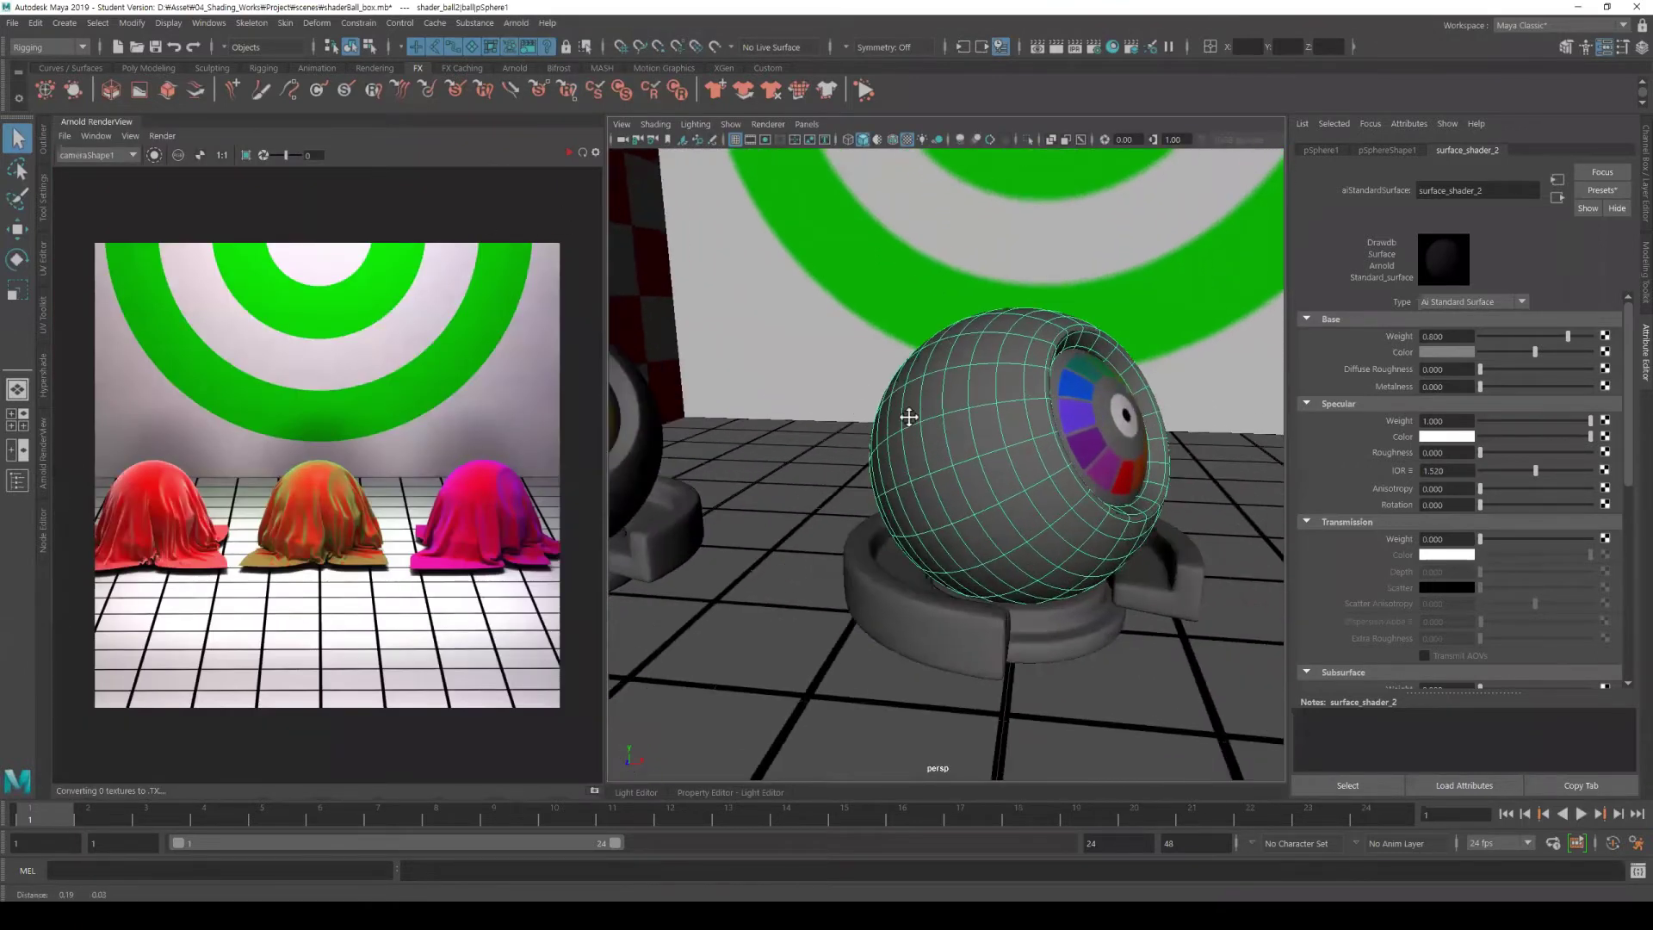
{"action": "scroll", "coordinate": [856, 380], "scroll_direction": "up", "scroll_amount": 2}
{"action": "left_click", "coordinate": [95, 155]}
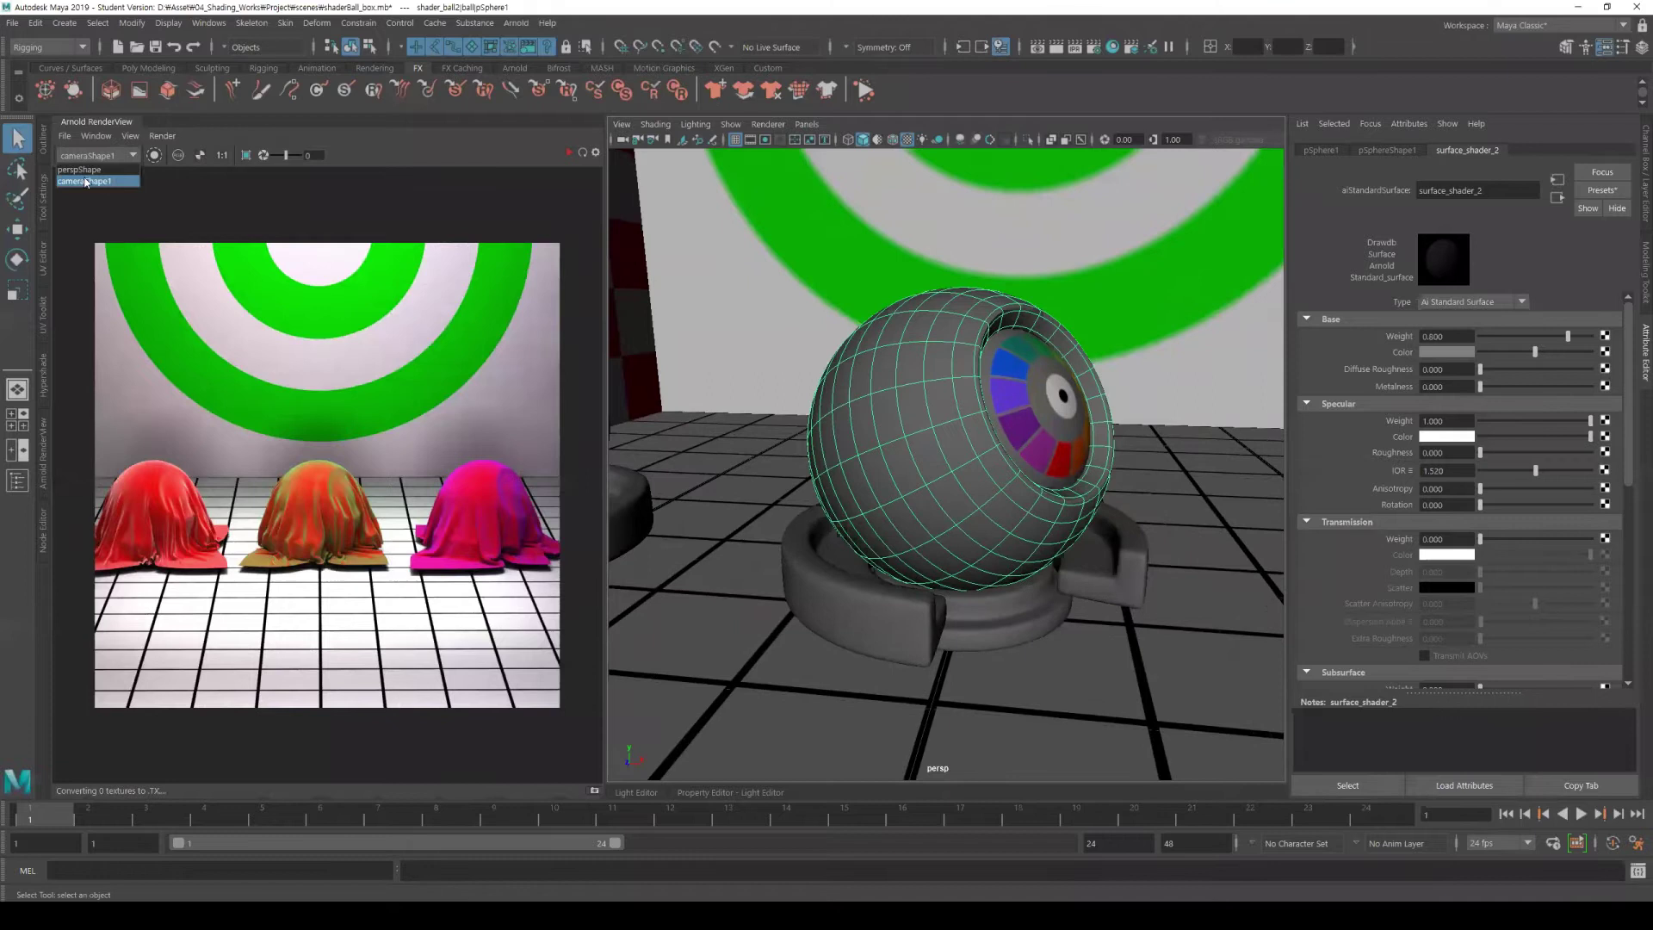
{"action": "left_click", "coordinate": [581, 153]}
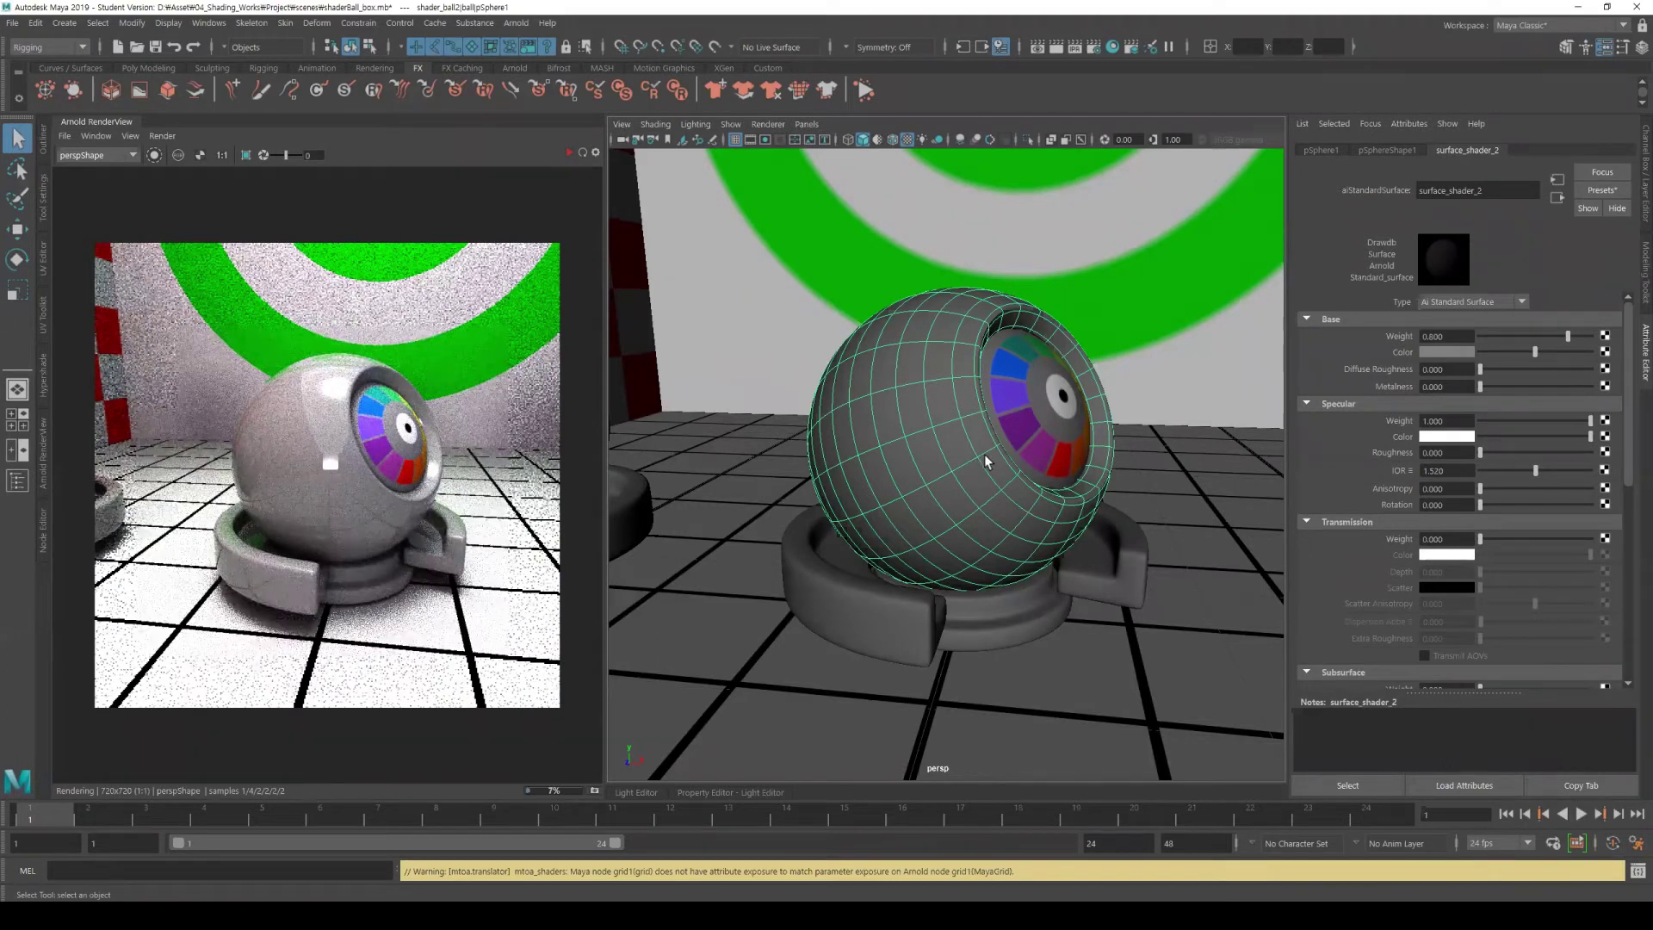
{"action": "scroll", "coordinate": [1481, 396], "scroll_direction": "down", "scroll_amount": 2}
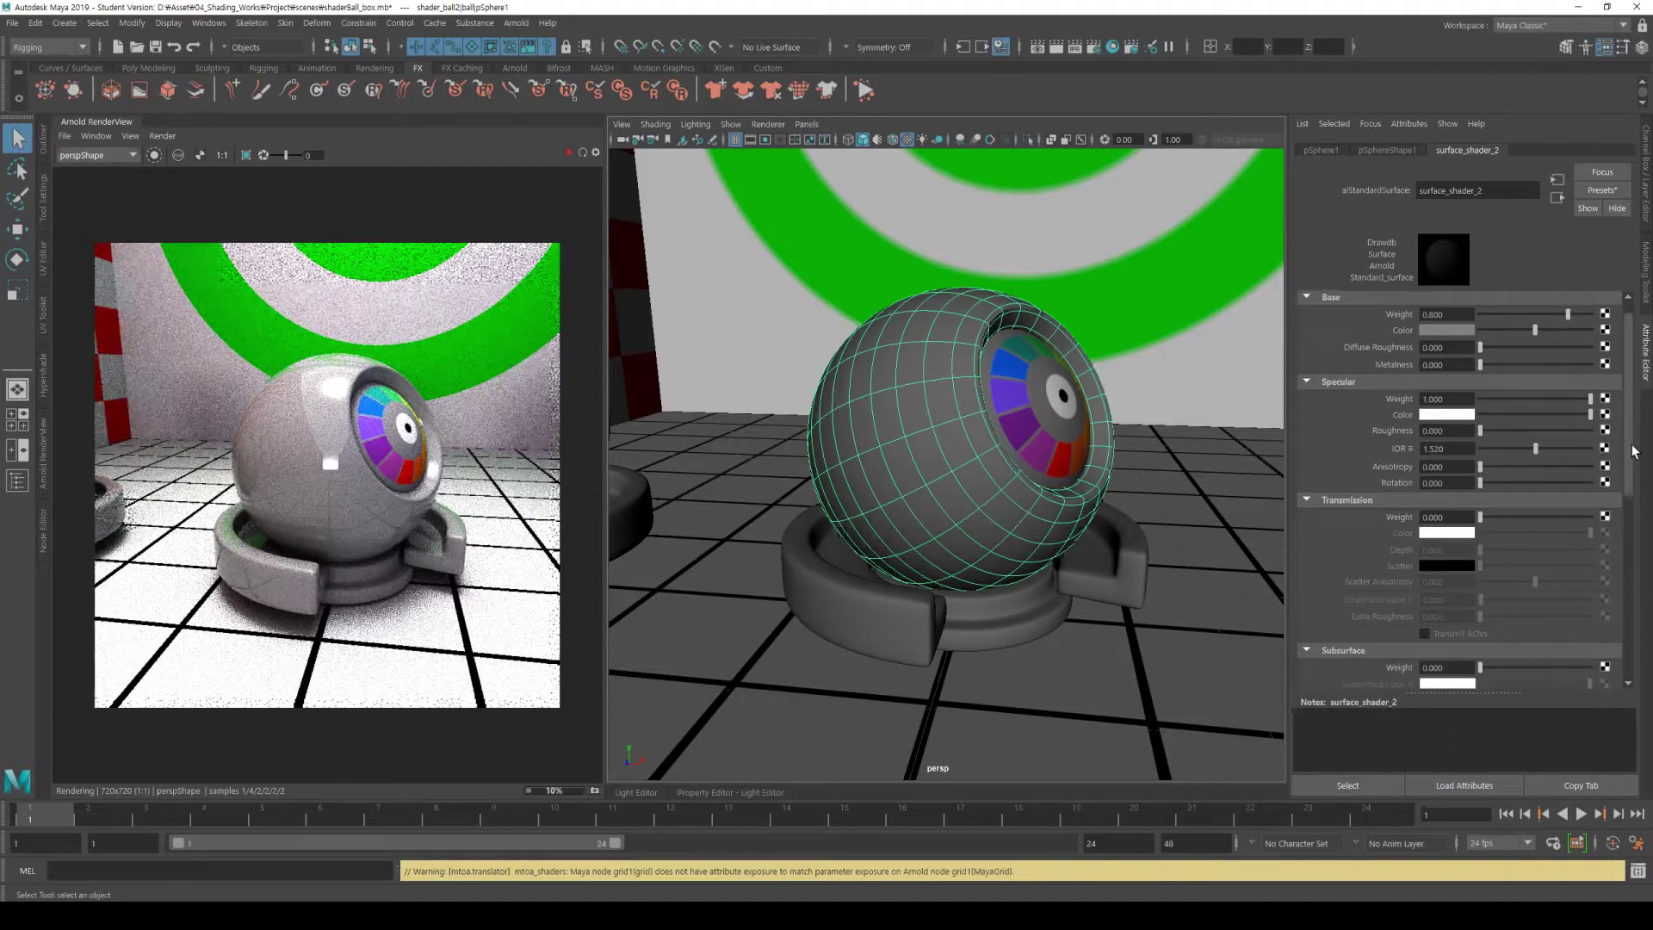
{"action": "scroll", "coordinate": [1446, 371], "scroll_direction": "down", "scroll_amount": 2}
{"action": "left_click", "coordinate": [1436, 353]}
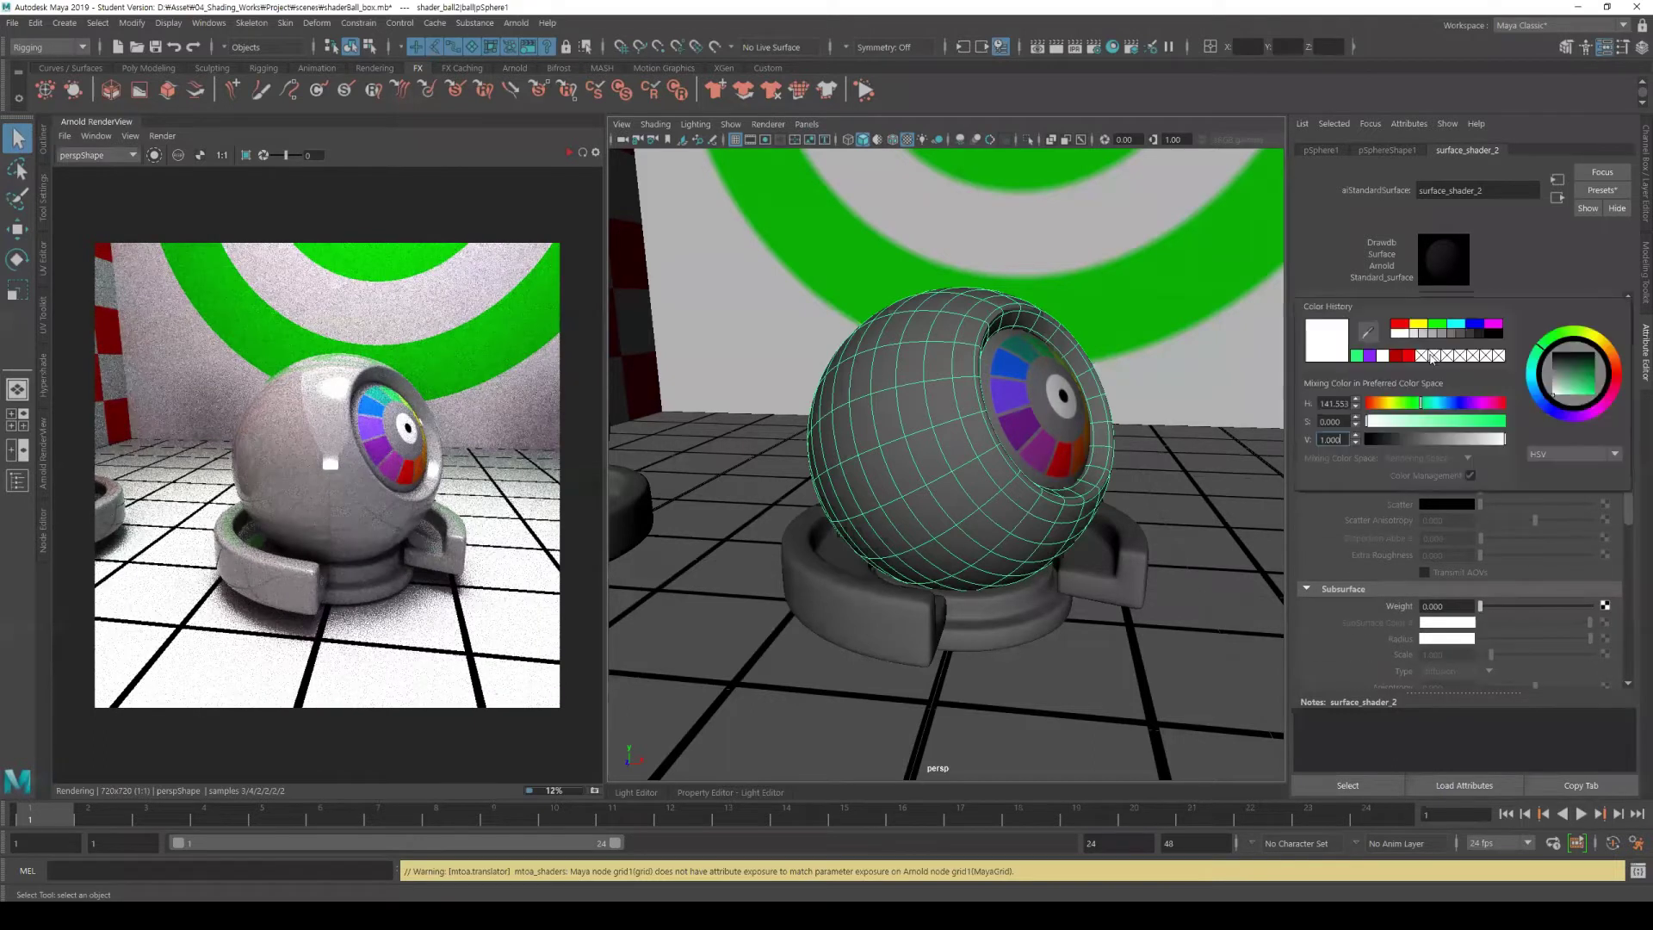
{"action": "left_click", "coordinate": [1447, 353]}
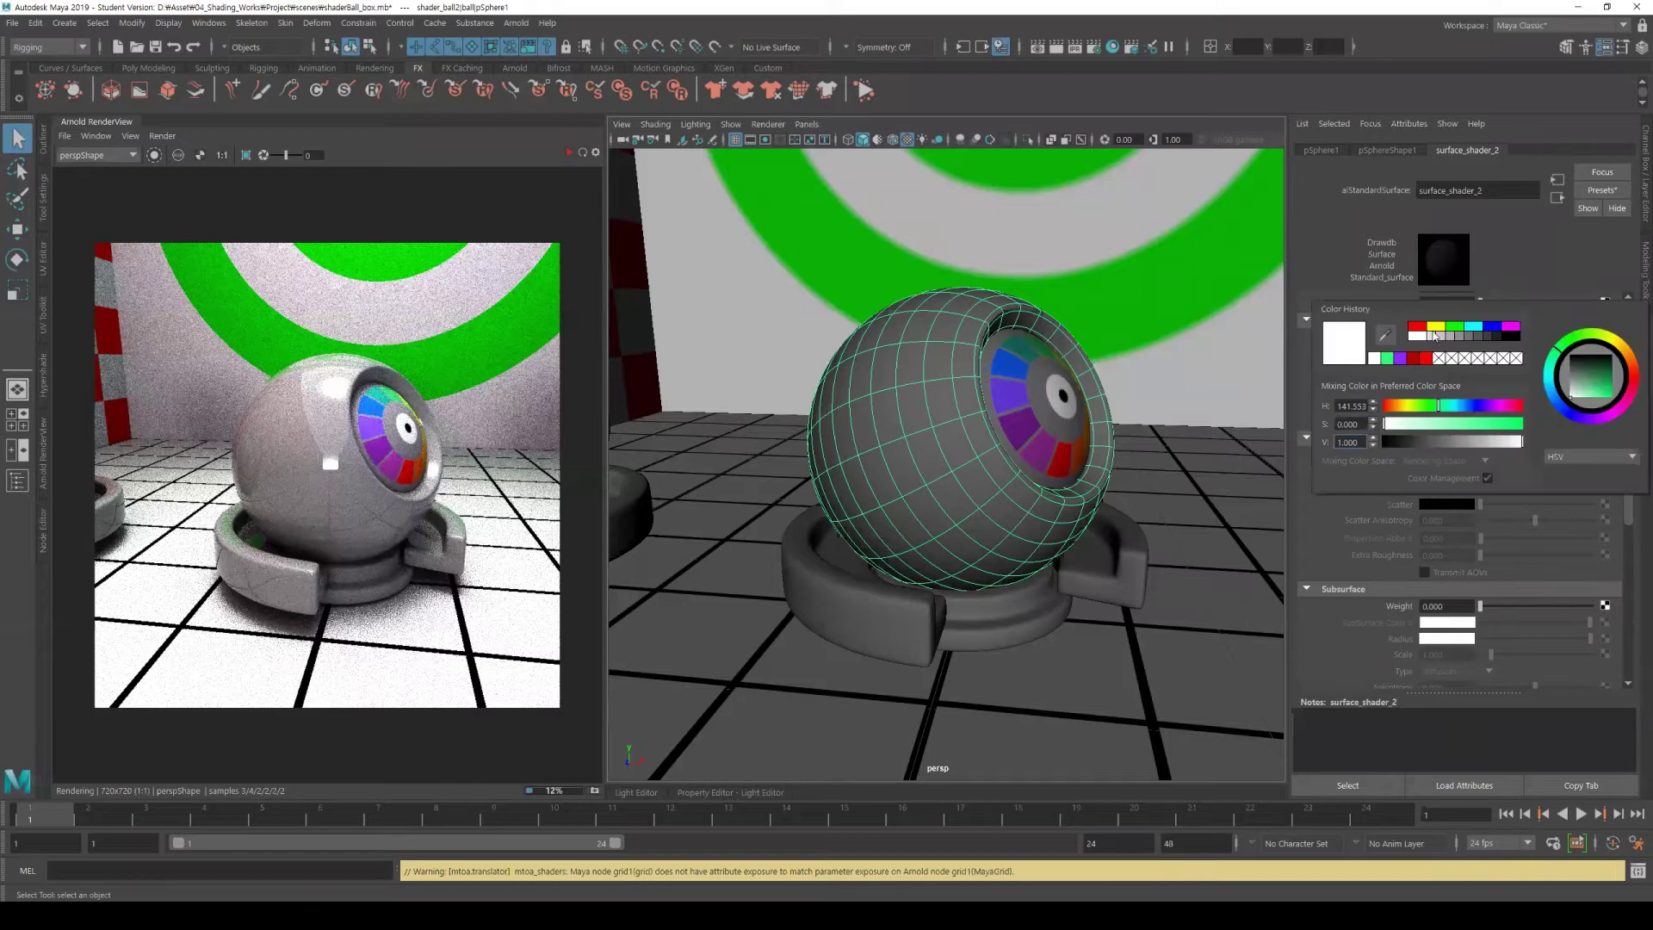
{"action": "left_click", "coordinate": [1436, 328]}
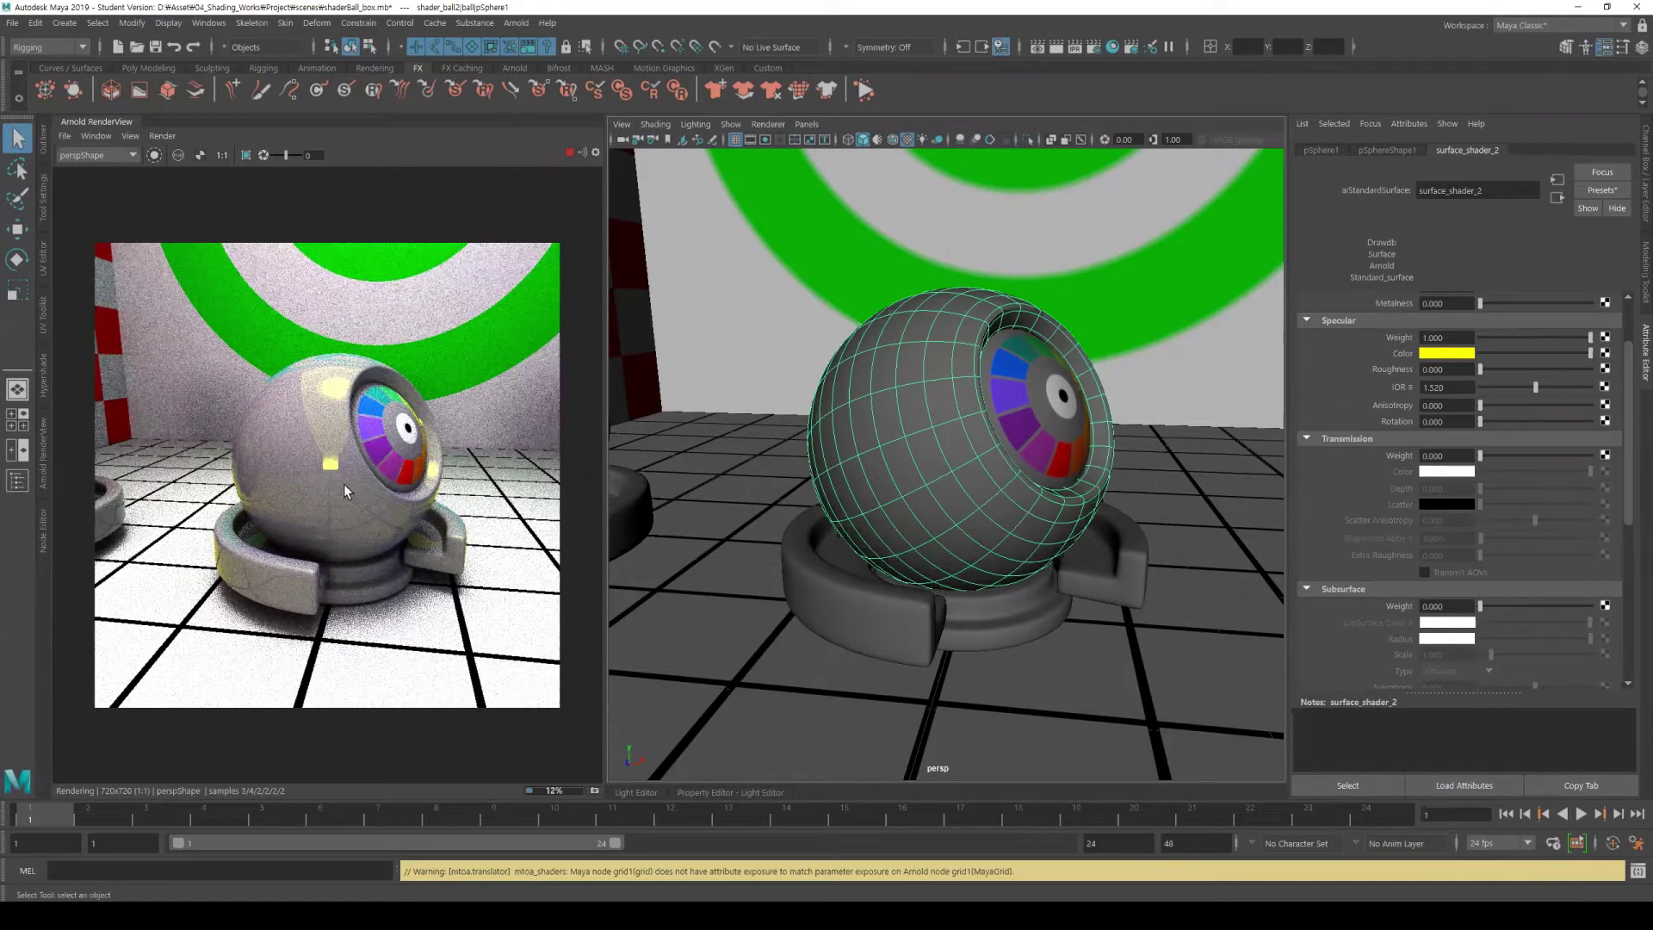
{"action": "left_click", "coordinate": [1444, 356]}
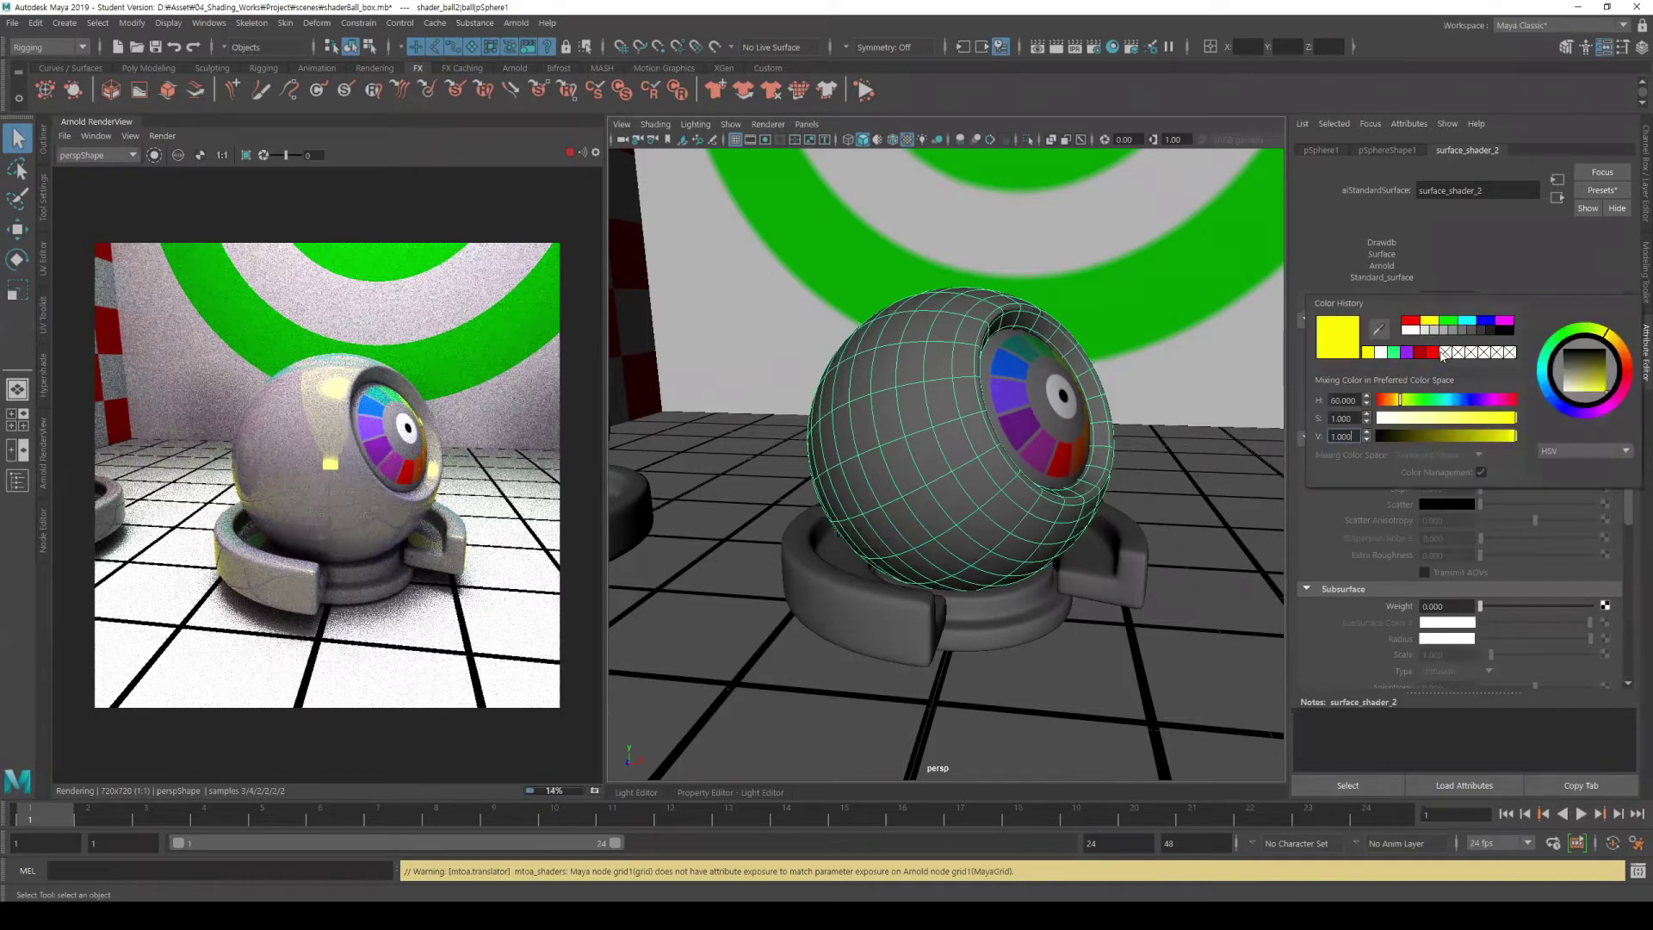
{"action": "left_click", "coordinate": [1413, 338]}
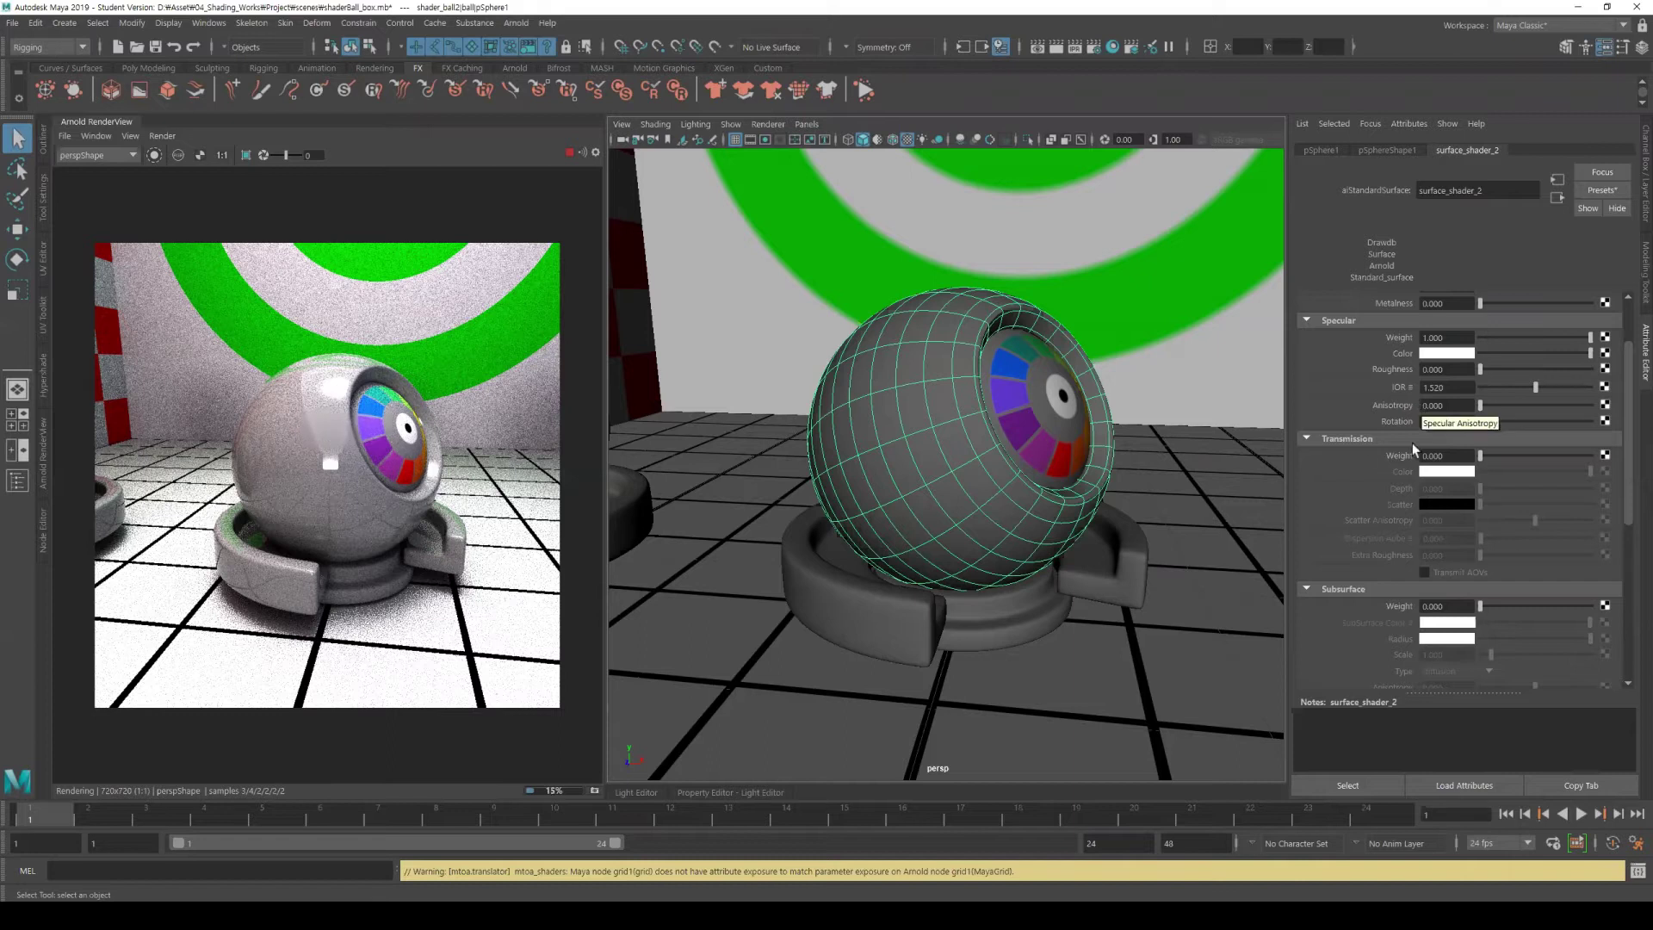
Collapse the Transmission, Subsurface, Sheen and Geometry sections of surface_shader_2.
{"action": "left_click", "coordinate": [1343, 441]}
{"action": "left_click", "coordinate": [1344, 453]}
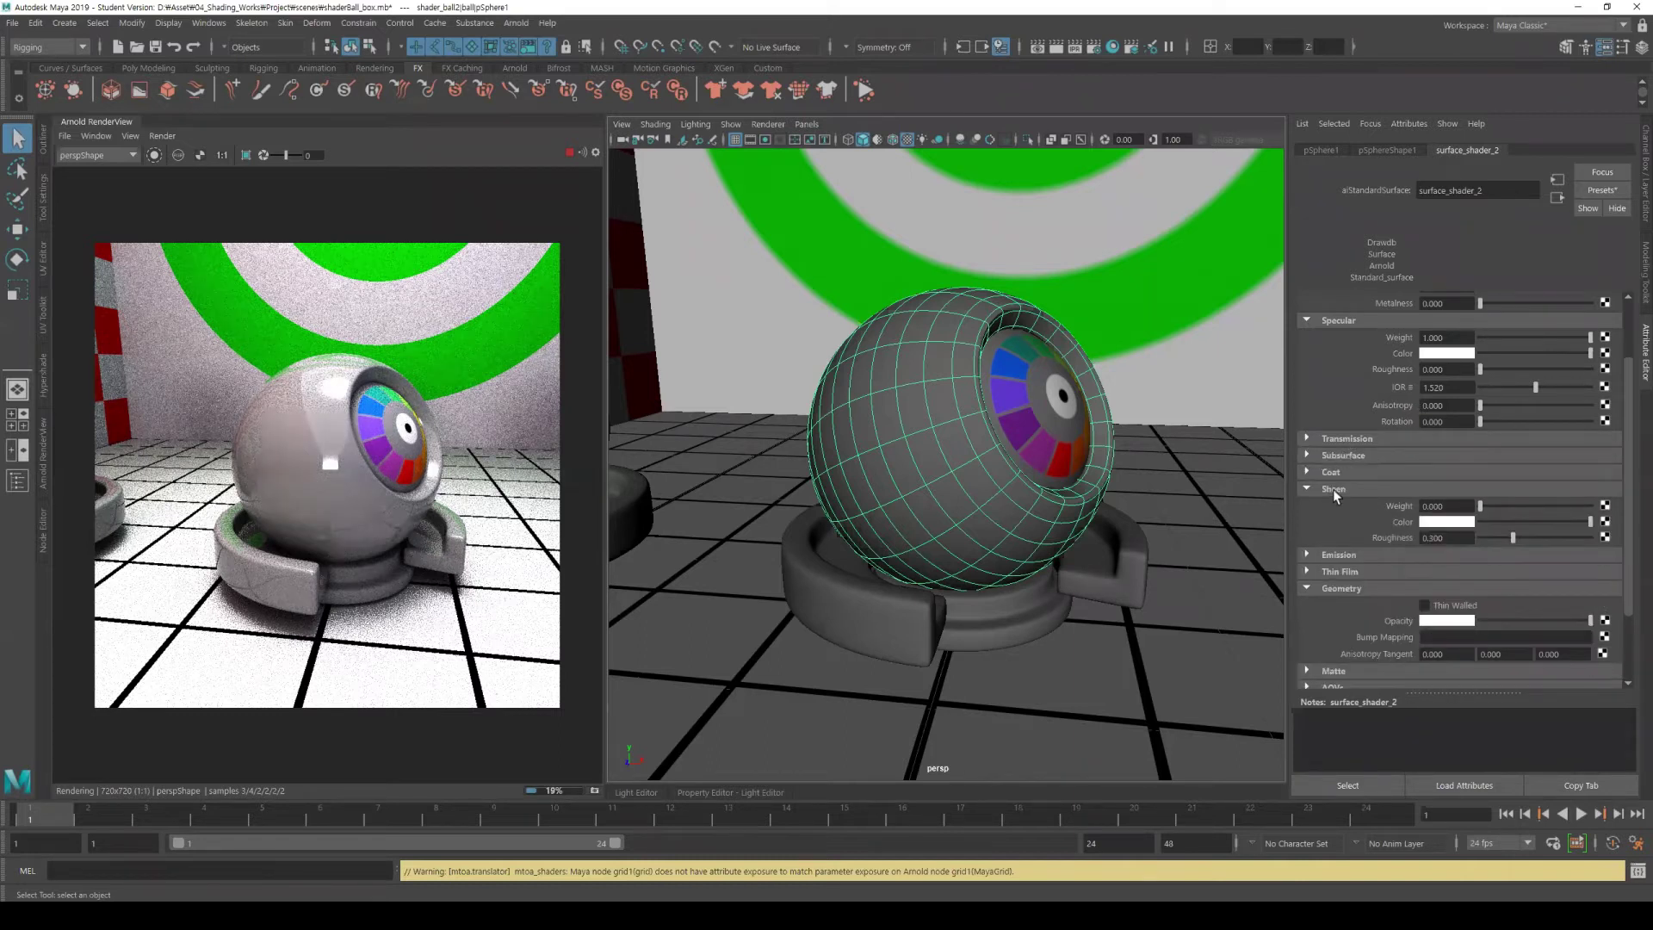
{"action": "left_click", "coordinate": [1333, 489]}
{"action": "left_click", "coordinate": [1335, 539]}
Expand the Coat section and raise Coat Weight to 1.000.
{"action": "left_click", "coordinate": [1331, 494]}
{"action": "scroll", "coordinate": [1429, 482], "scroll_direction": "down", "scroll_amount": 3}
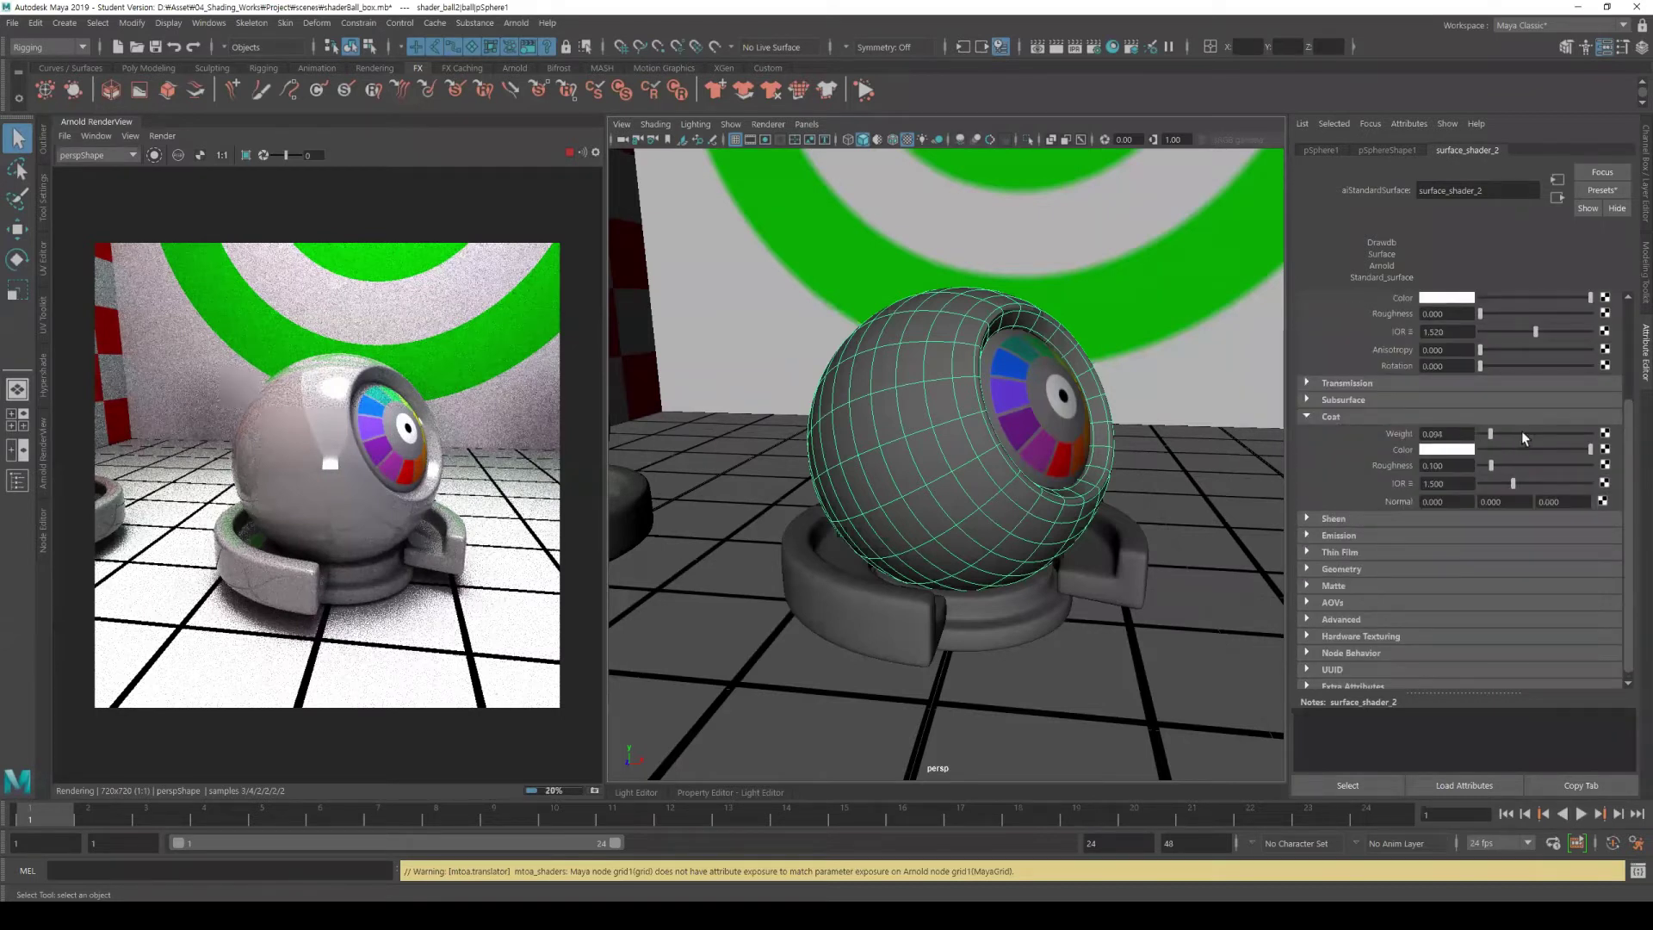
{"action": "left_click_drag", "start_coordinate": [1521, 433], "coordinate": [1593, 433]}
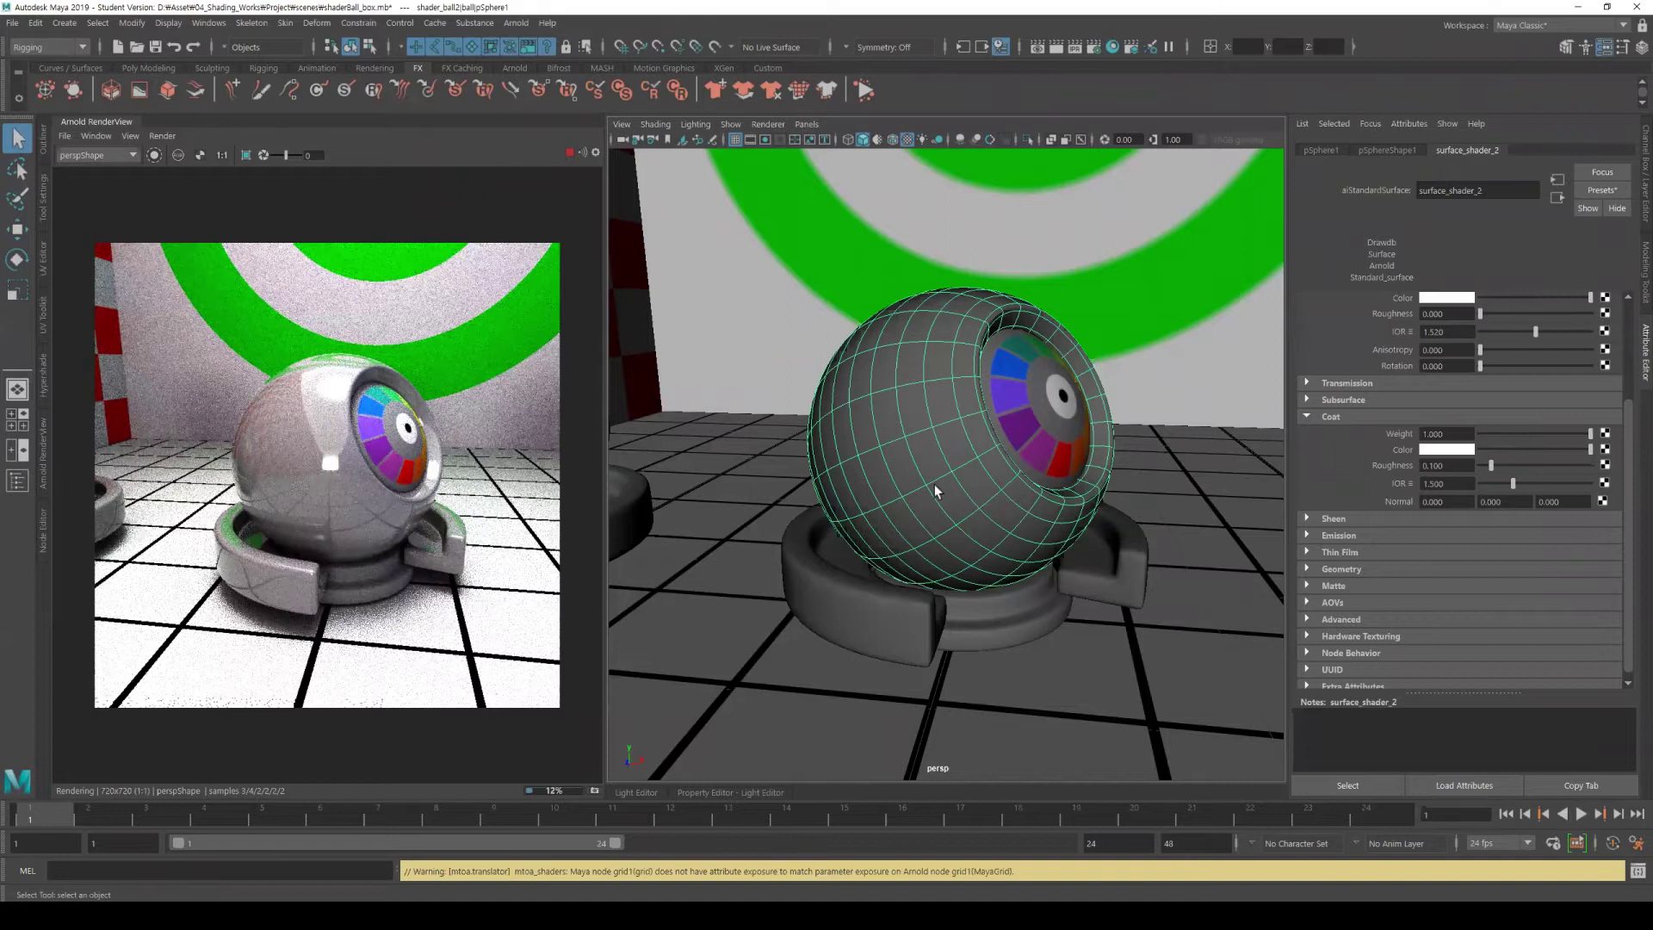
{"action": "scroll", "coordinate": [879, 483], "scroll_direction": "down", "scroll_amount": 3}
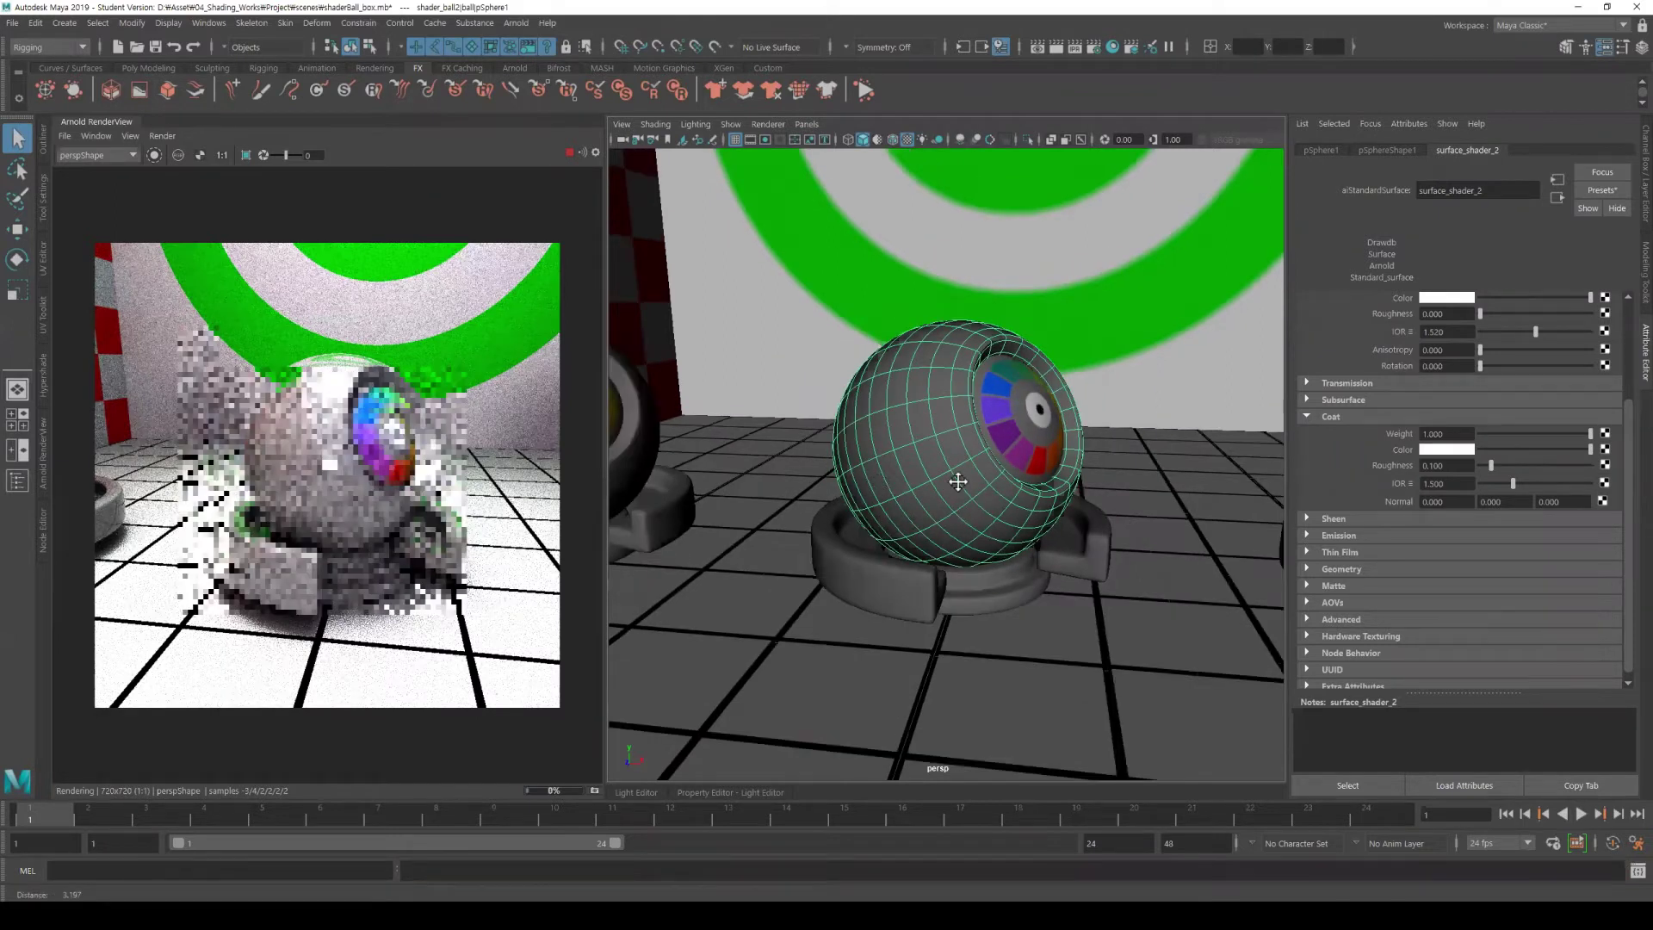
Frame both shader balls and select the left sphere to show surface_shader_3's attributes.
{"action": "middle_click_drag", "start_coordinate": [959, 482], "coordinate": [1071, 486], "text": "alt"}
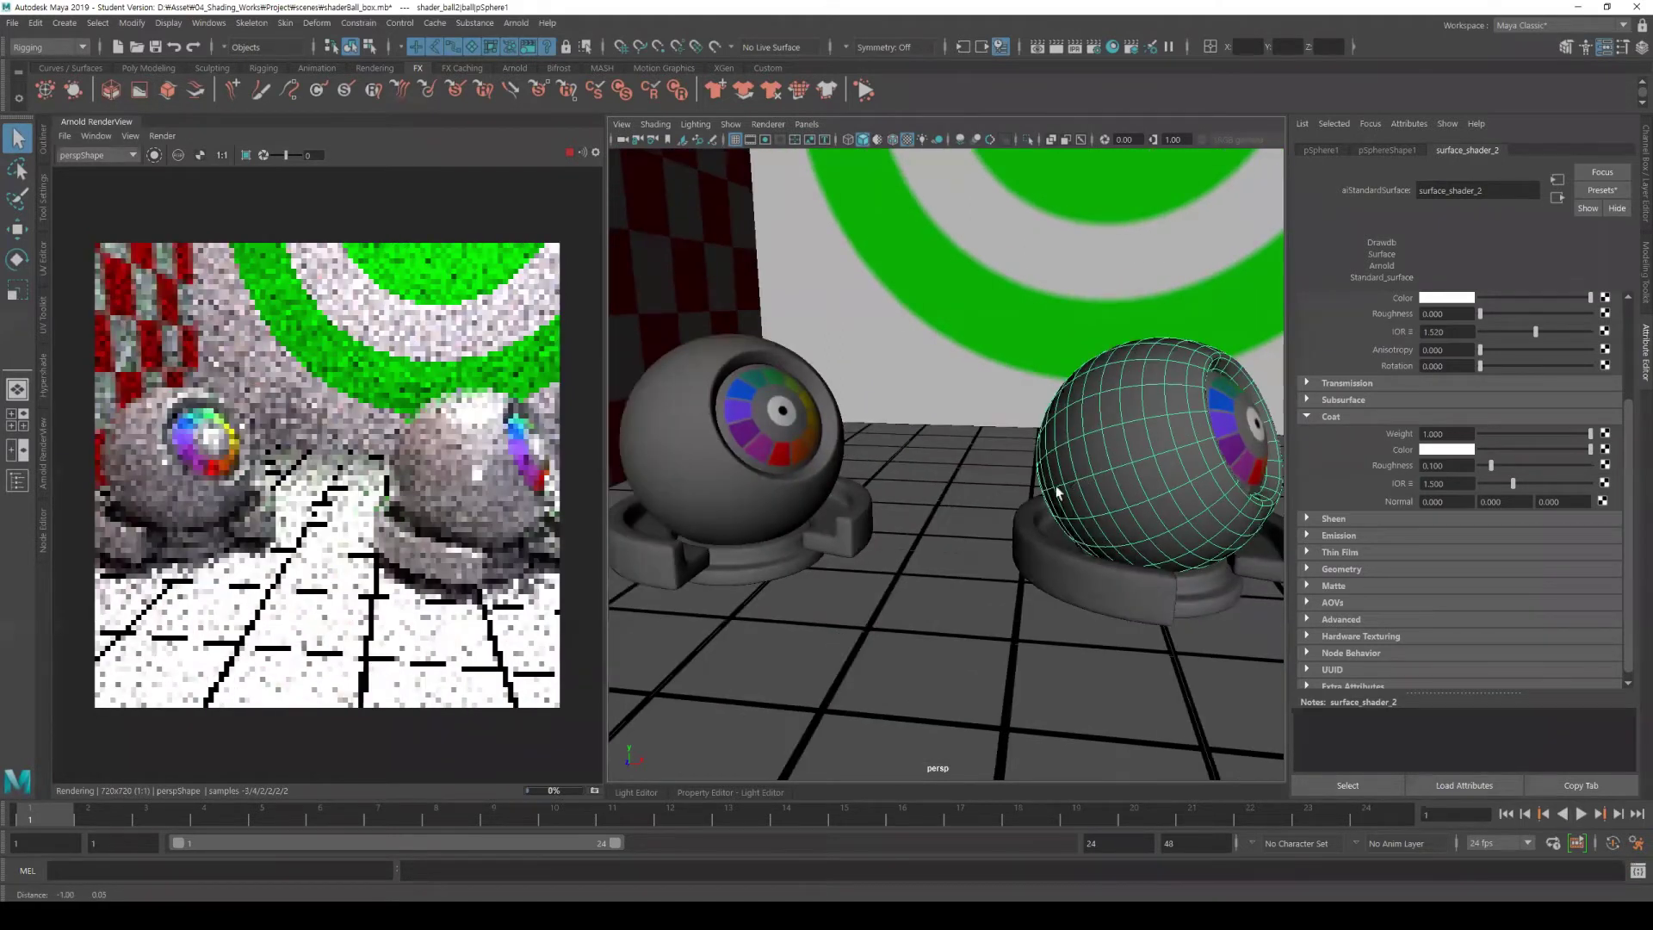
{"action": "left_click_drag", "start_coordinate": [1059, 491], "coordinate": [768, 488], "text": "alt"}
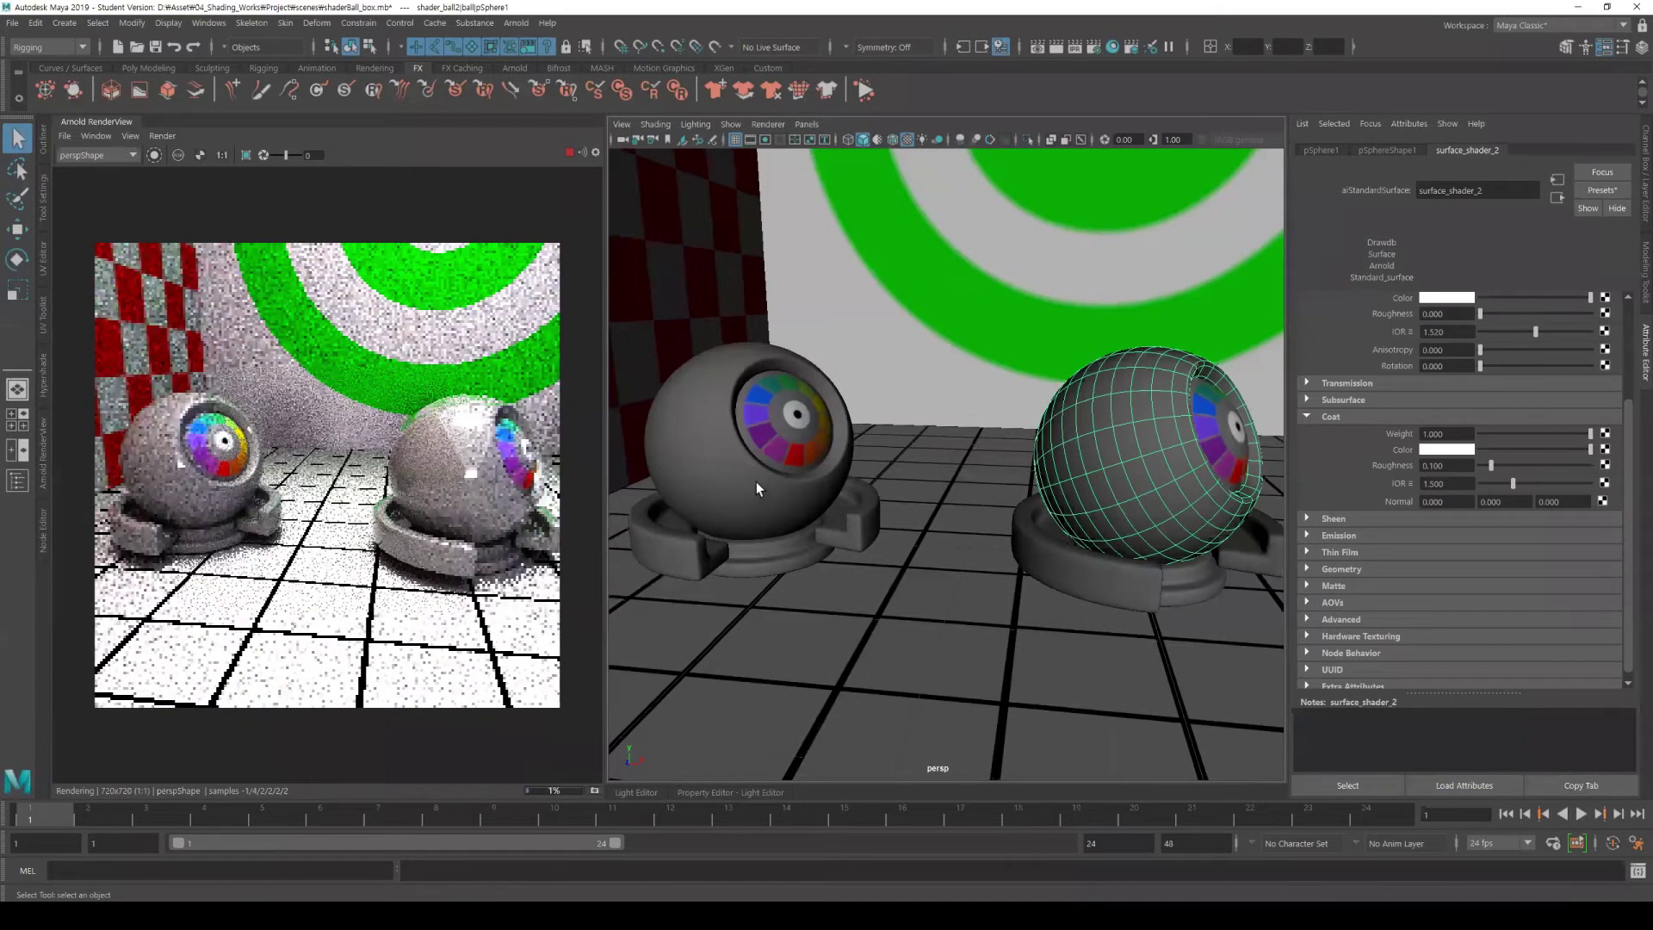
{"action": "left_click", "coordinate": [755, 485]}
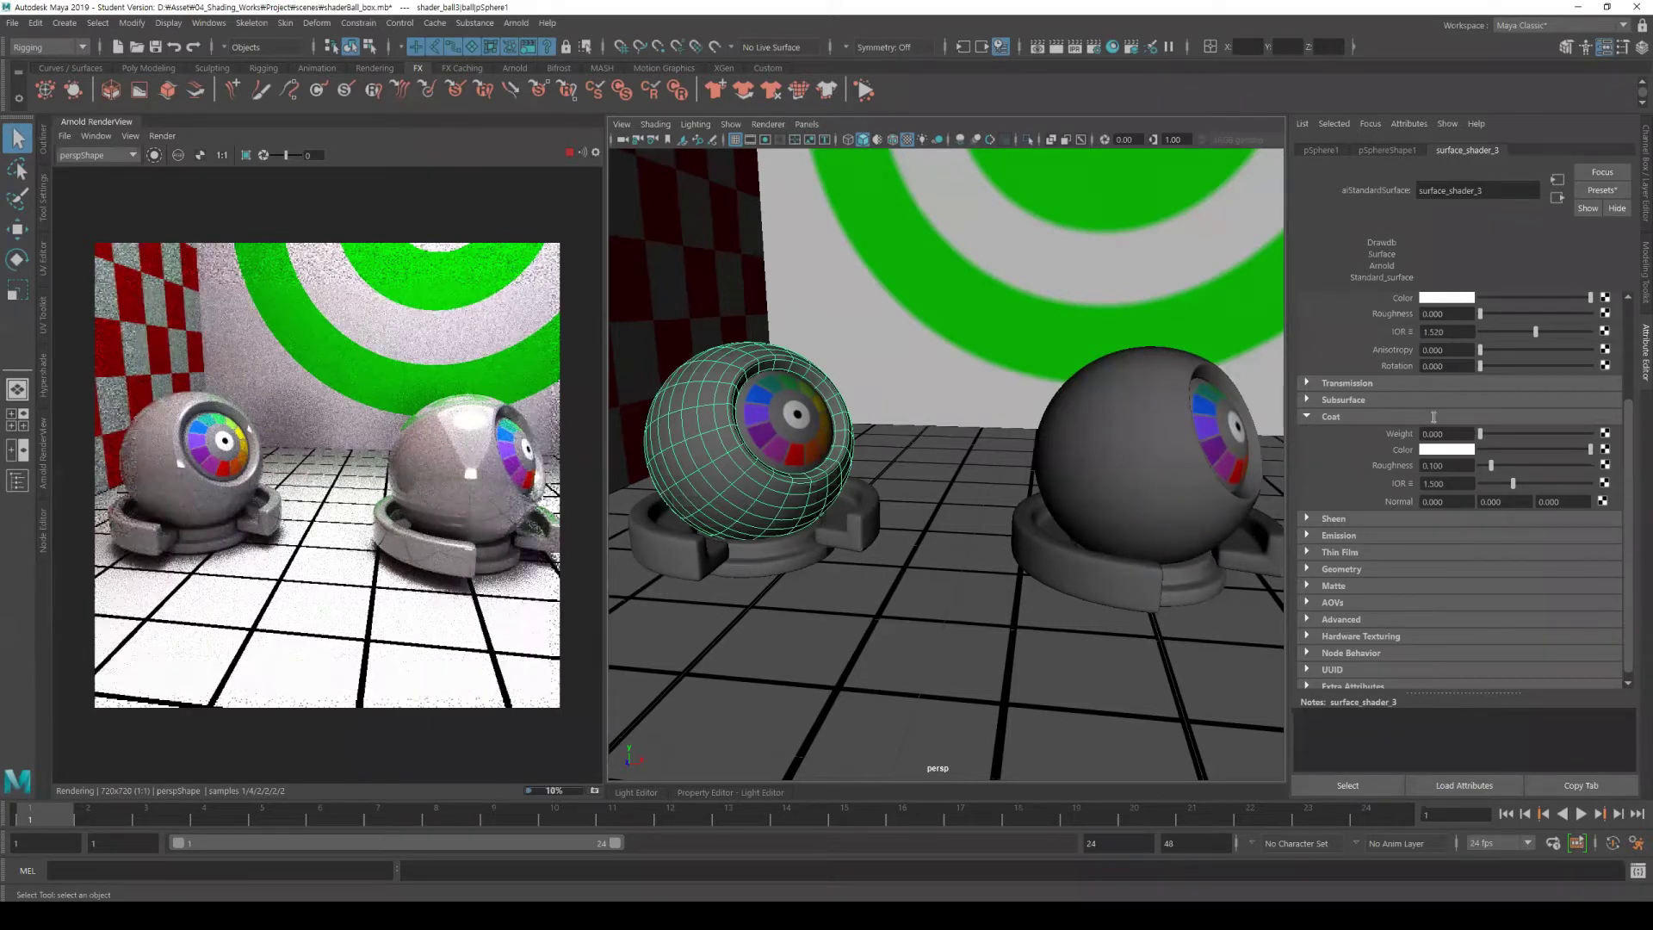
{"action": "scroll", "coordinate": [1434, 417], "scroll_direction": "up", "scroll_amount": 3}
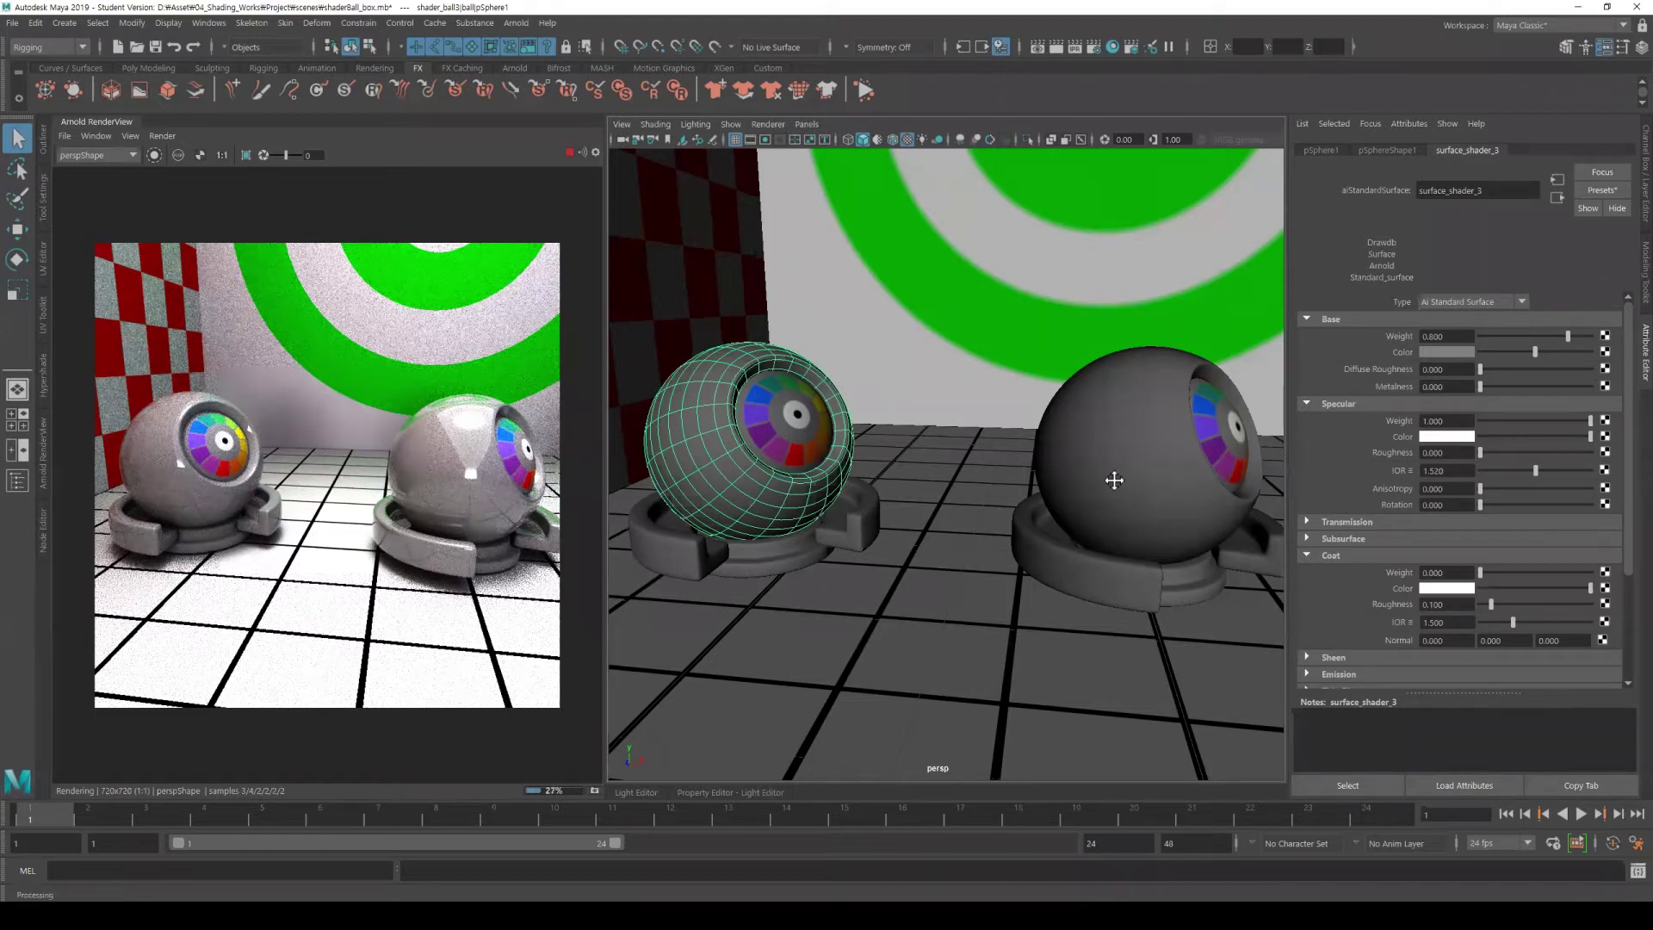
Reselect the right shader ball, try a yellow Coat Color, then undo it back to white.
{"action": "left_click", "coordinate": [1030, 469]}
{"action": "middle_click_drag", "start_coordinate": [1015, 466], "coordinate": [904, 469], "text": "alt"}
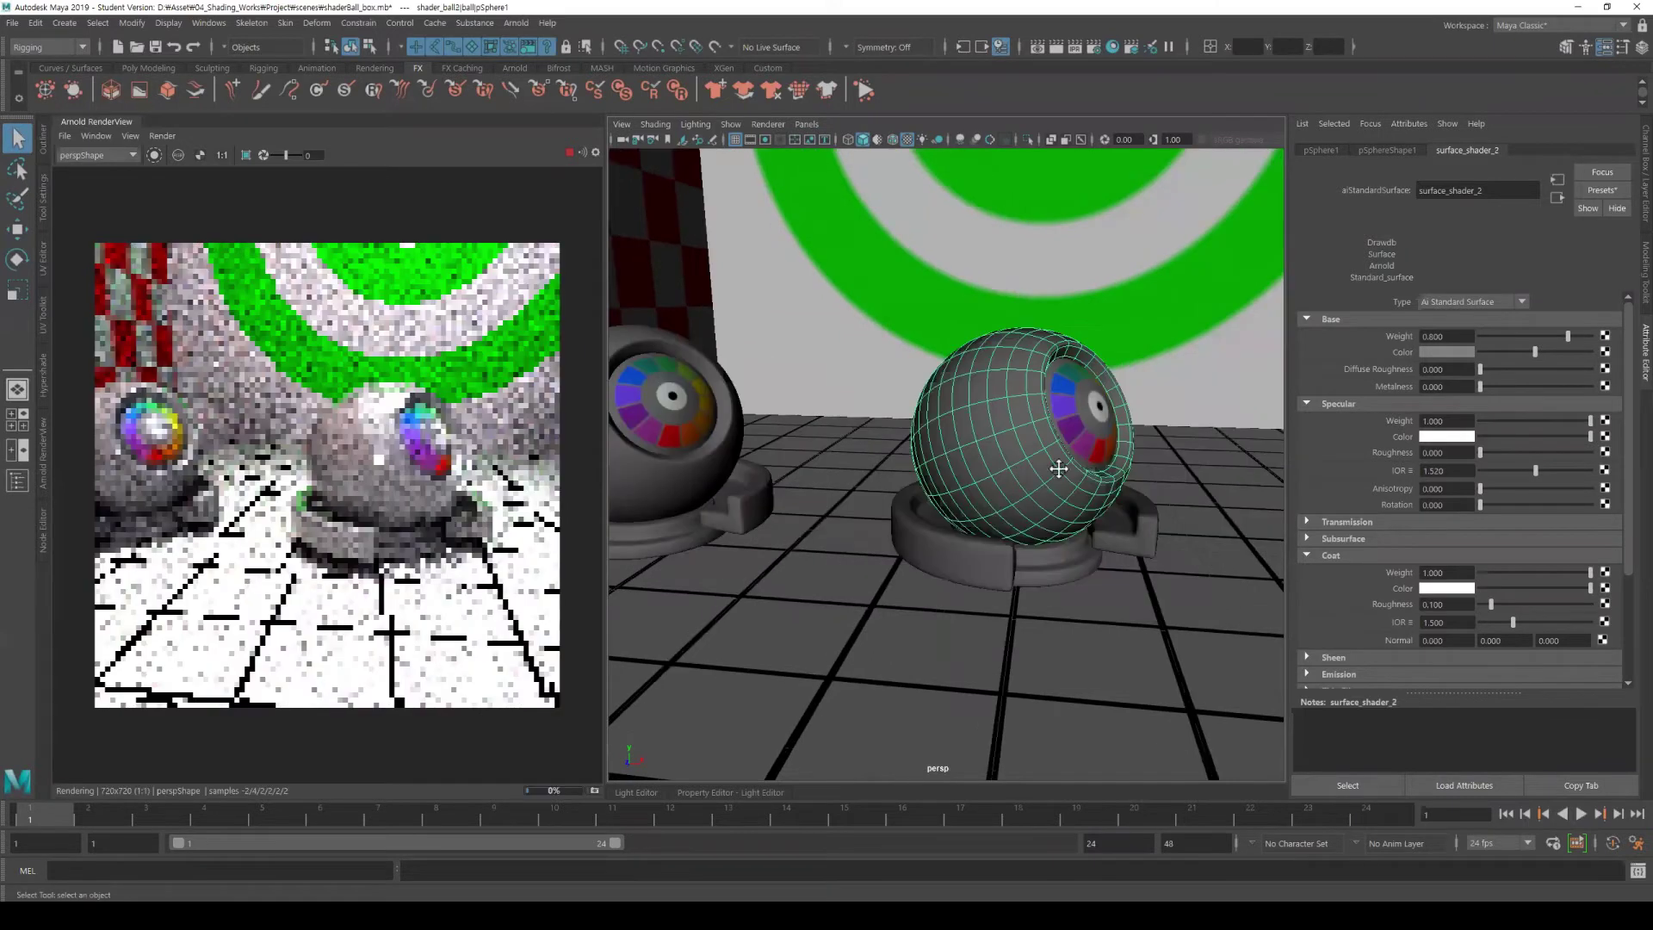
{"action": "scroll", "coordinate": [990, 482], "scroll_direction": "up", "scroll_amount": 3}
{"action": "scroll", "coordinate": [1415, 521], "scroll_direction": "down", "scroll_amount": 3}
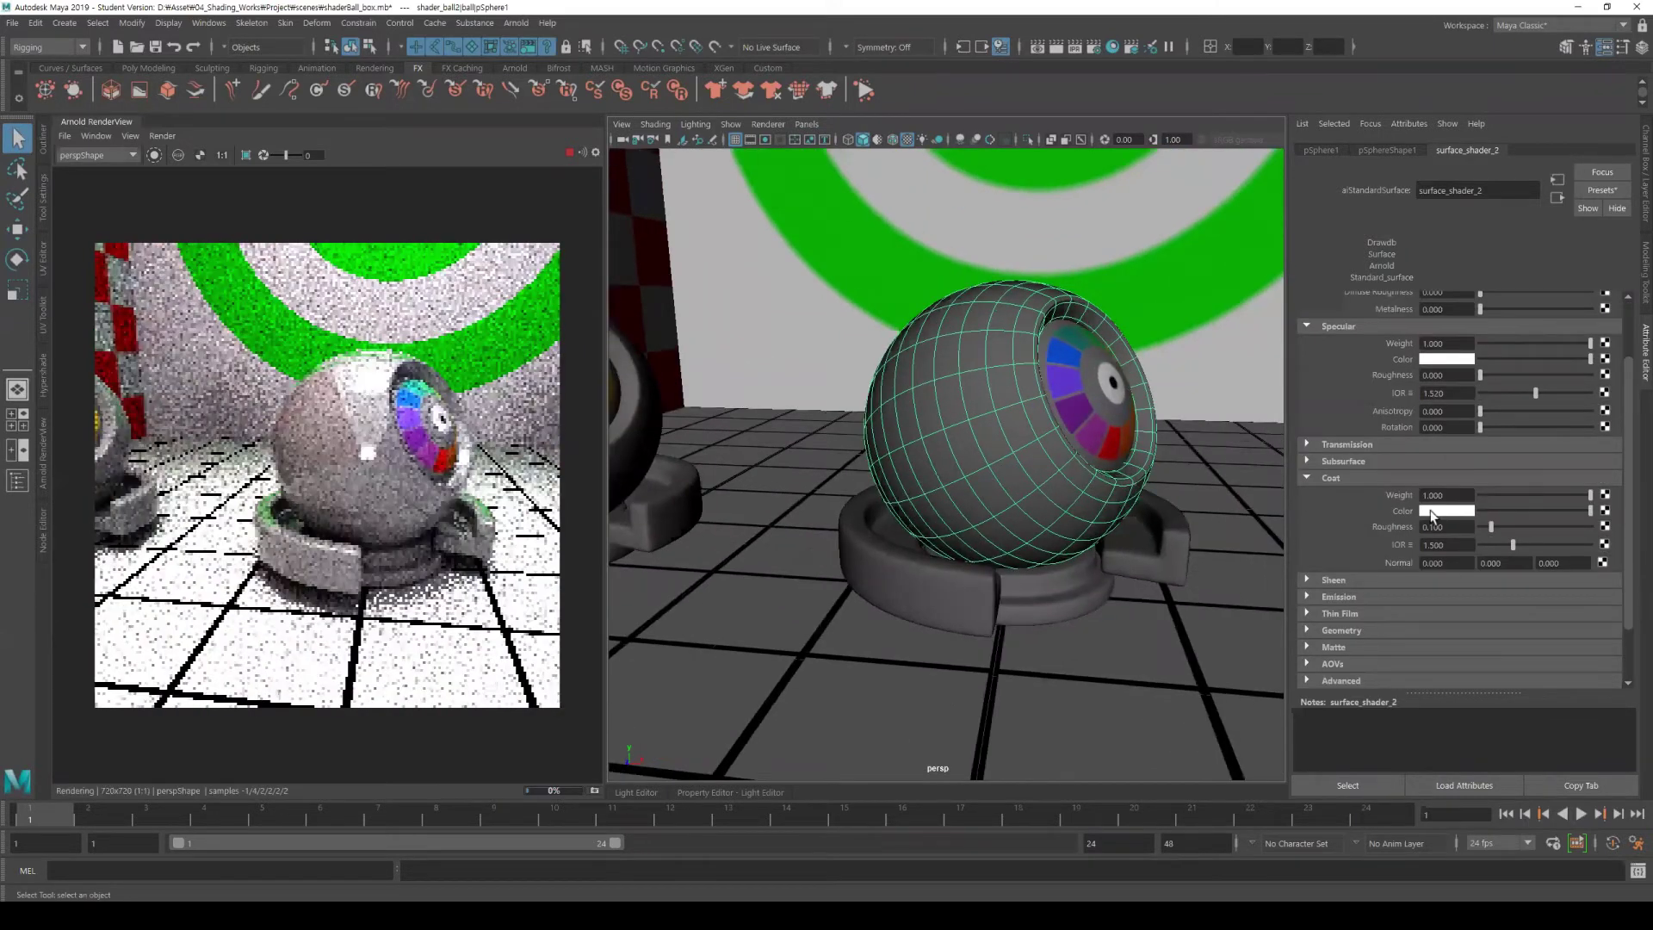
{"action": "left_click", "coordinate": [1432, 511]}
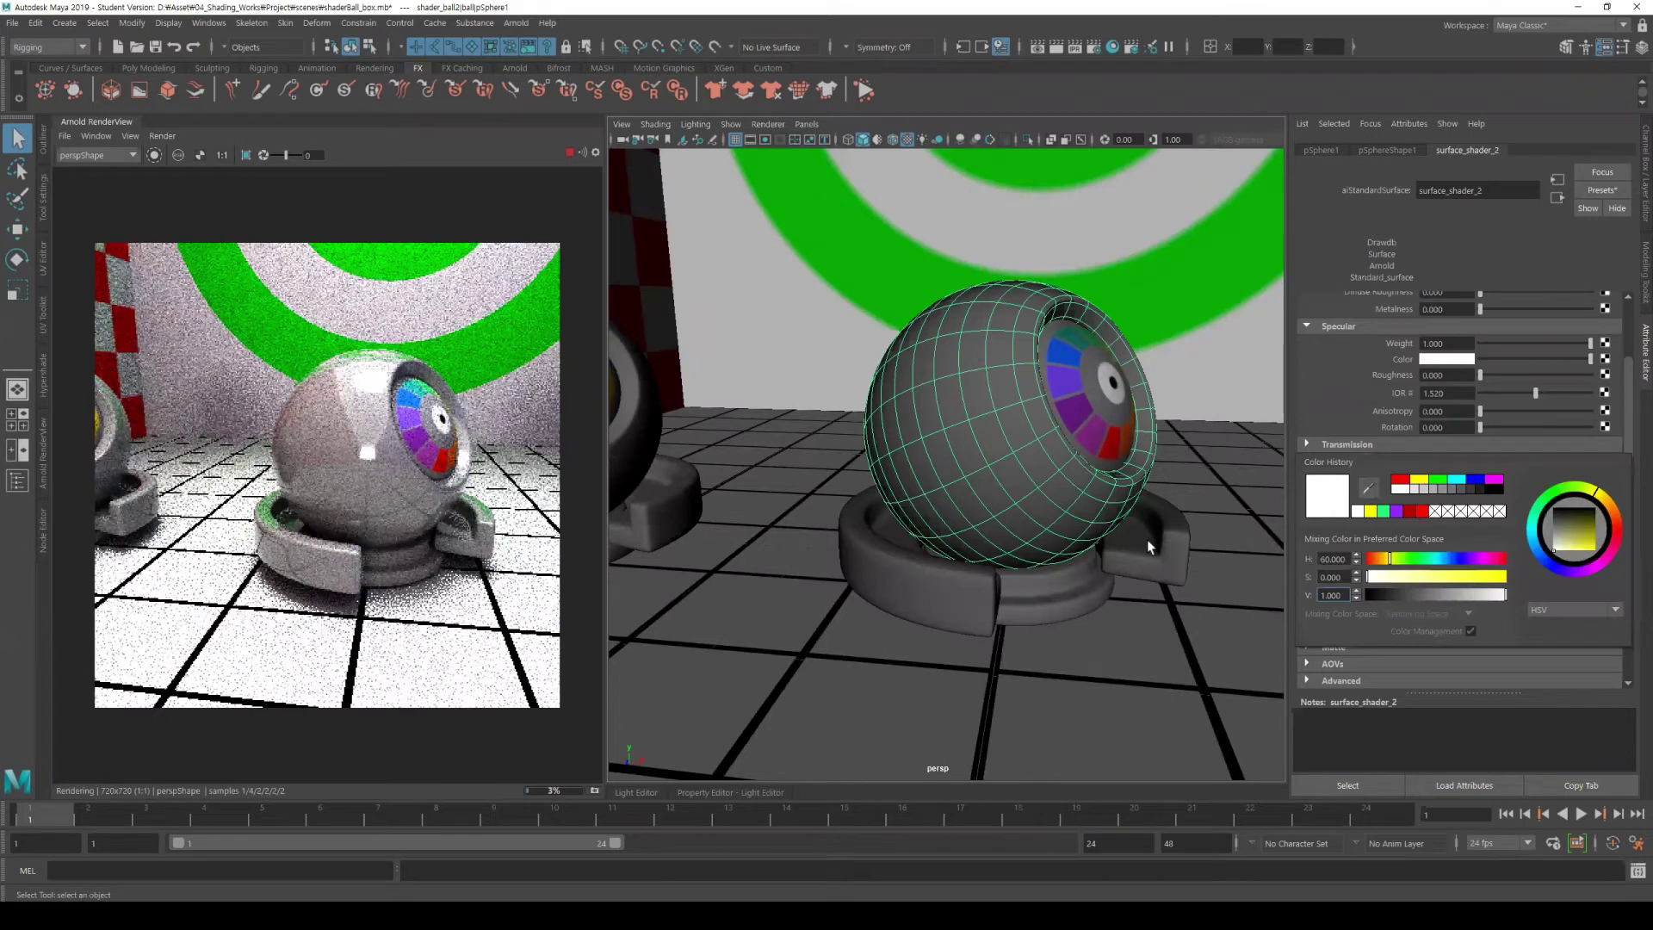
{"action": "left_click", "coordinate": [1112, 571]}
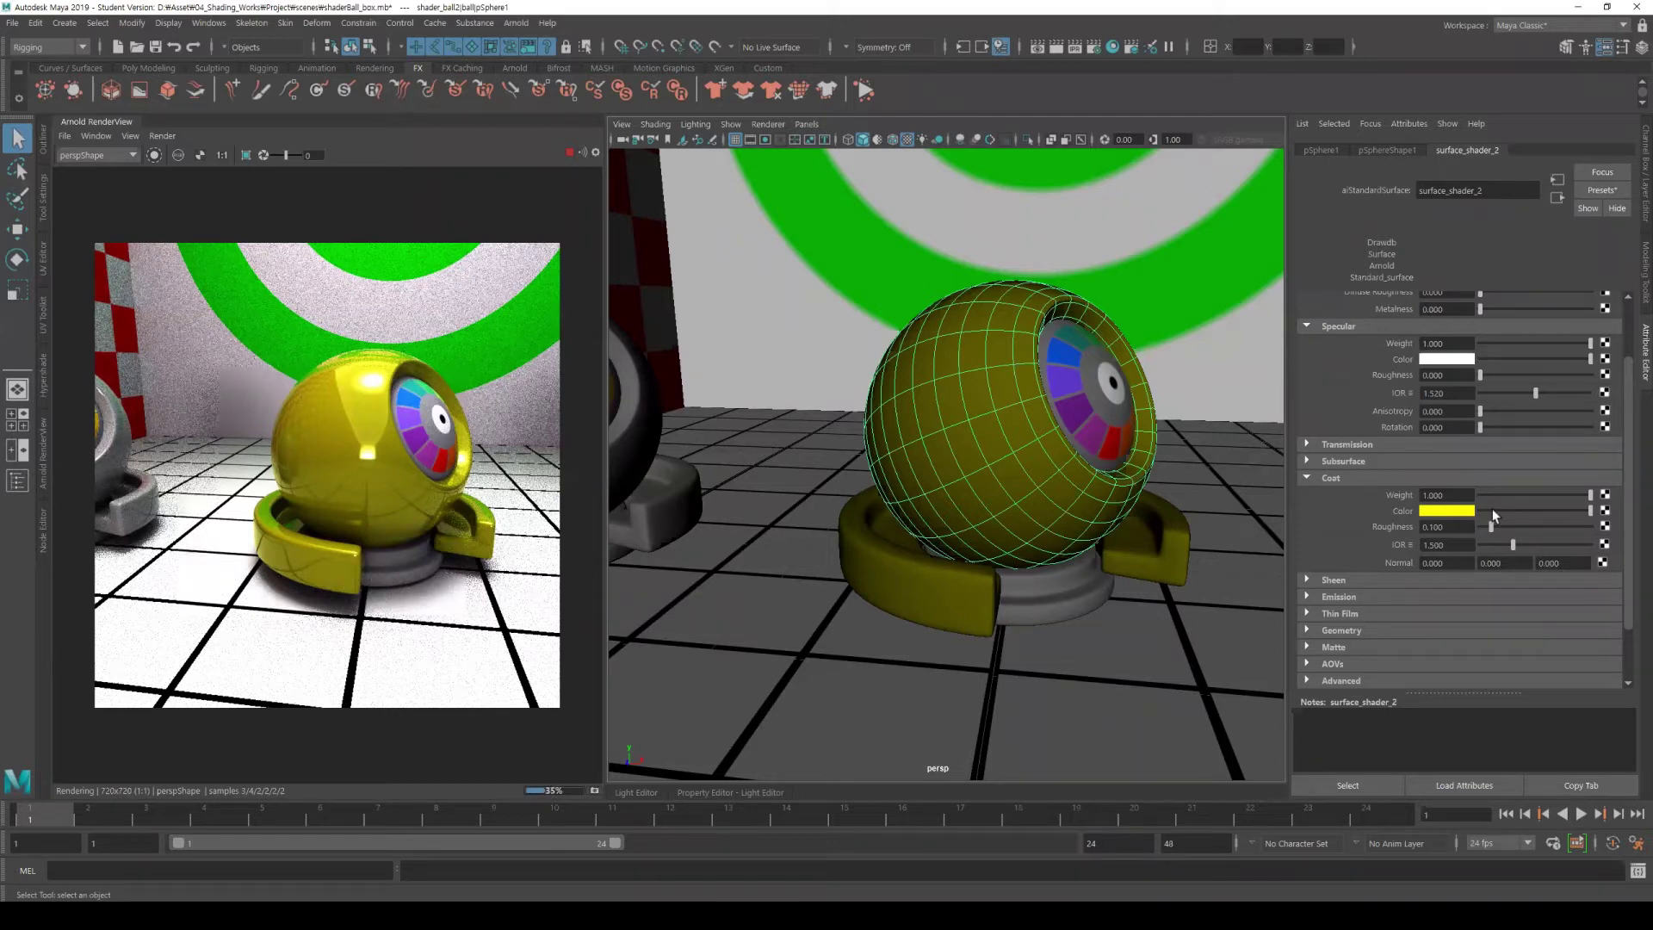
{"action": "key", "text": "ctrl+z"}
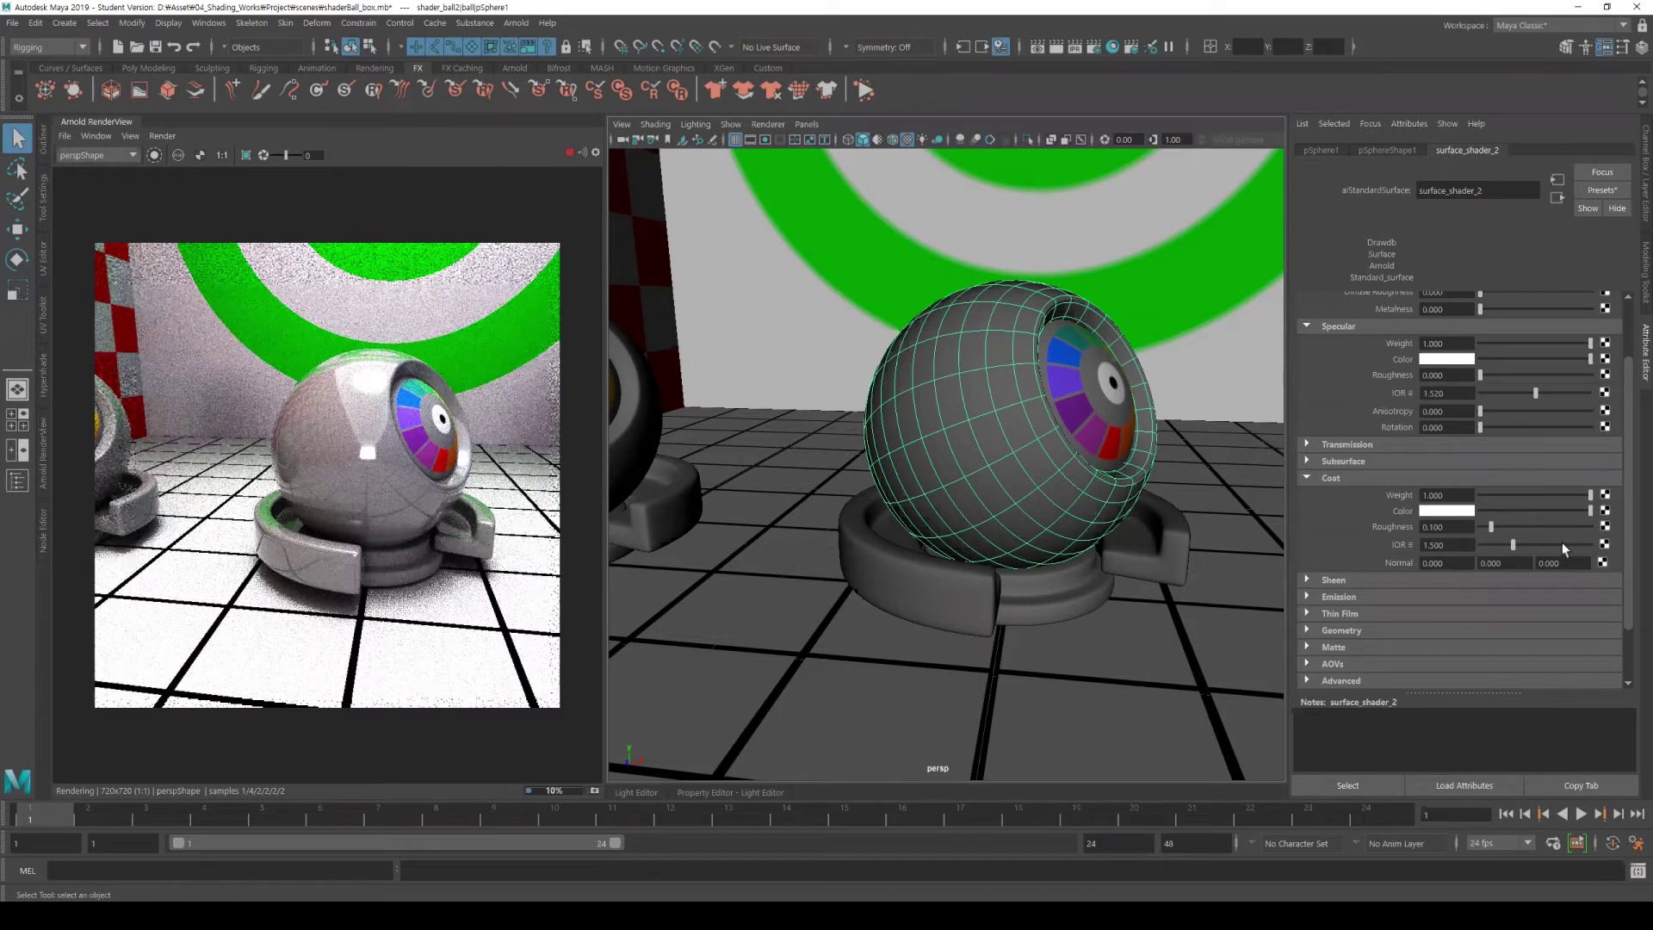
Expand surface_shader_2's Geometry settings and interrupt the running Arnold render.
{"action": "left_click", "coordinate": [1340, 632]}
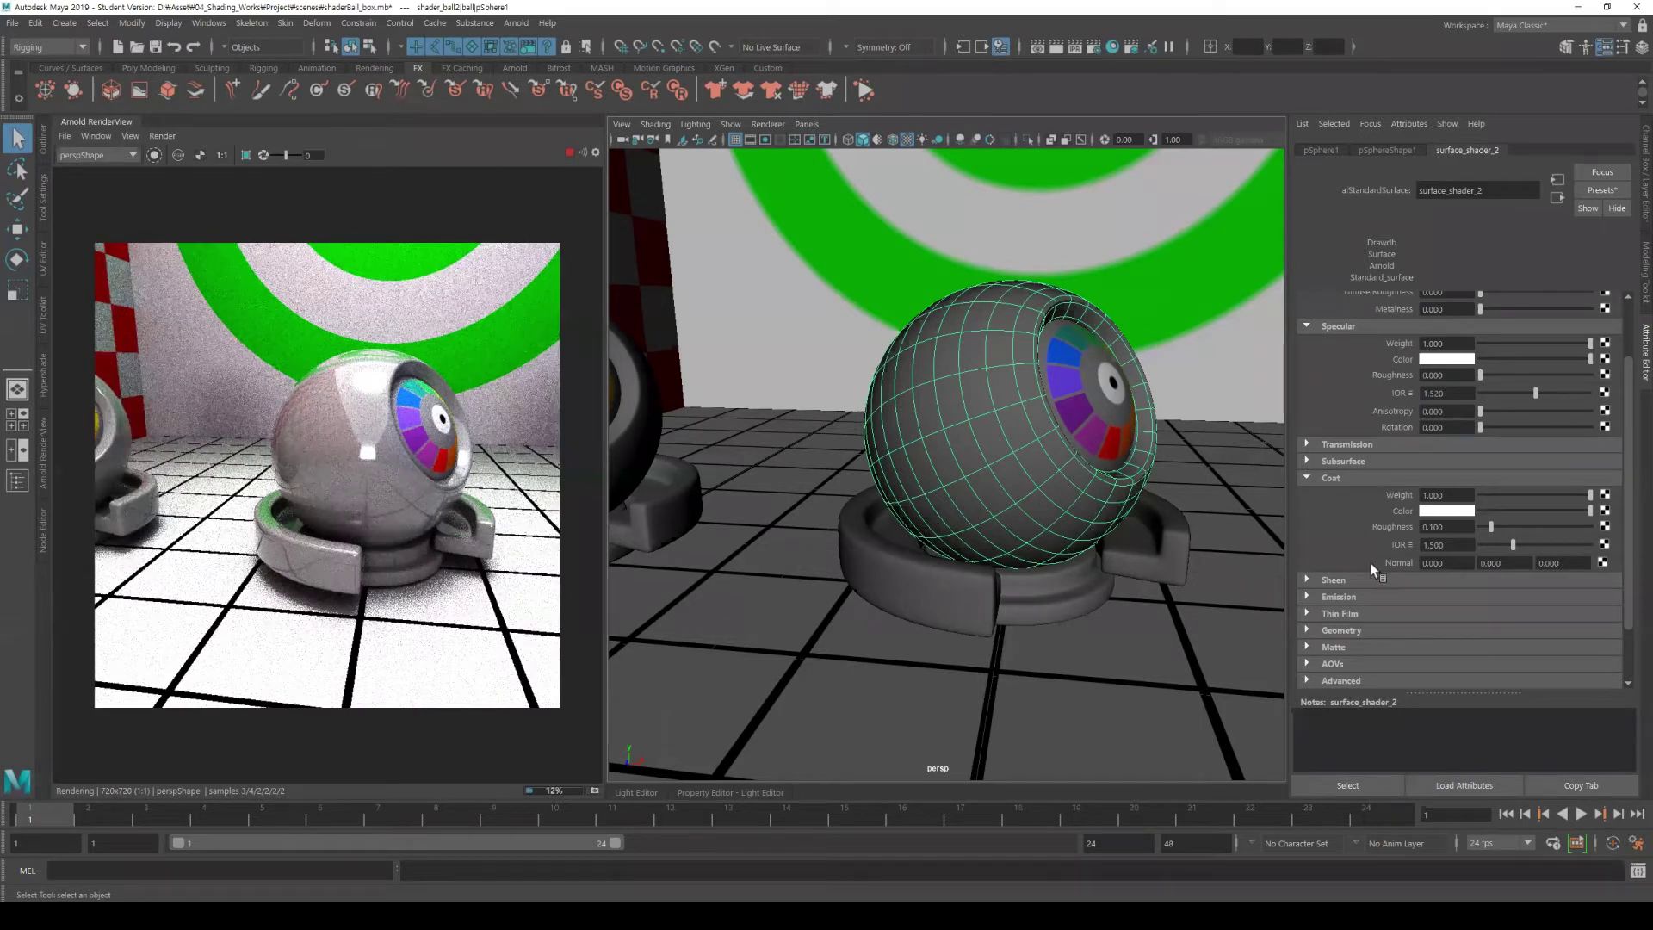
{"action": "scroll", "coordinate": [1371, 561], "scroll_direction": "down", "scroll_amount": 3}
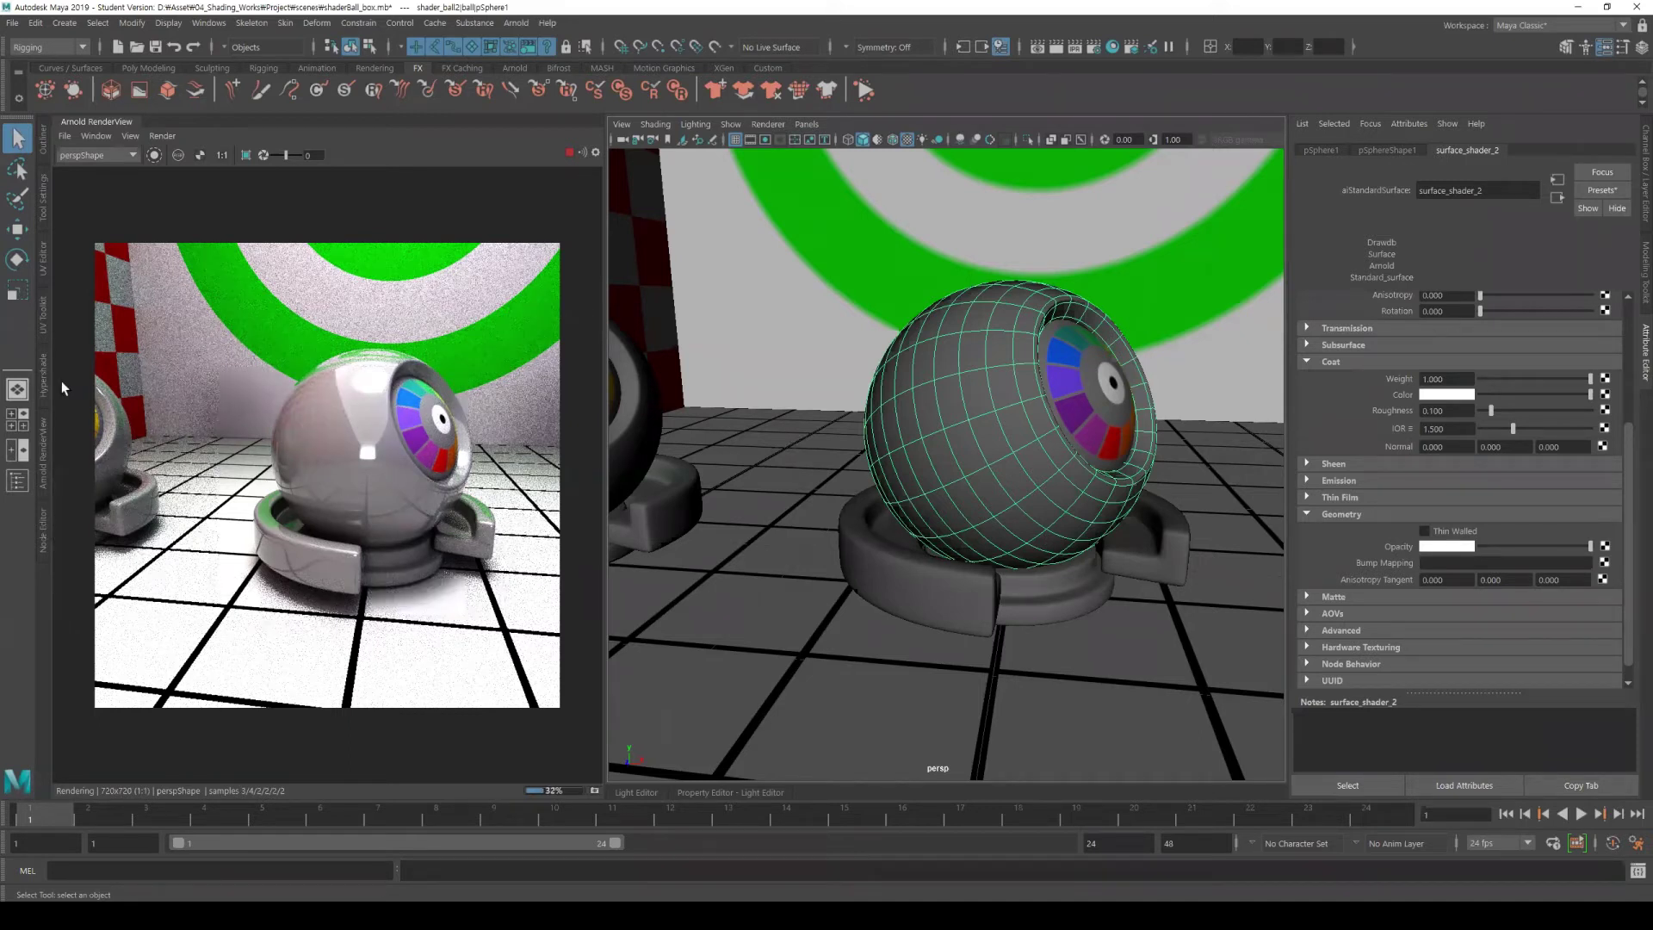
{"action": "key", "text": "Escape"}
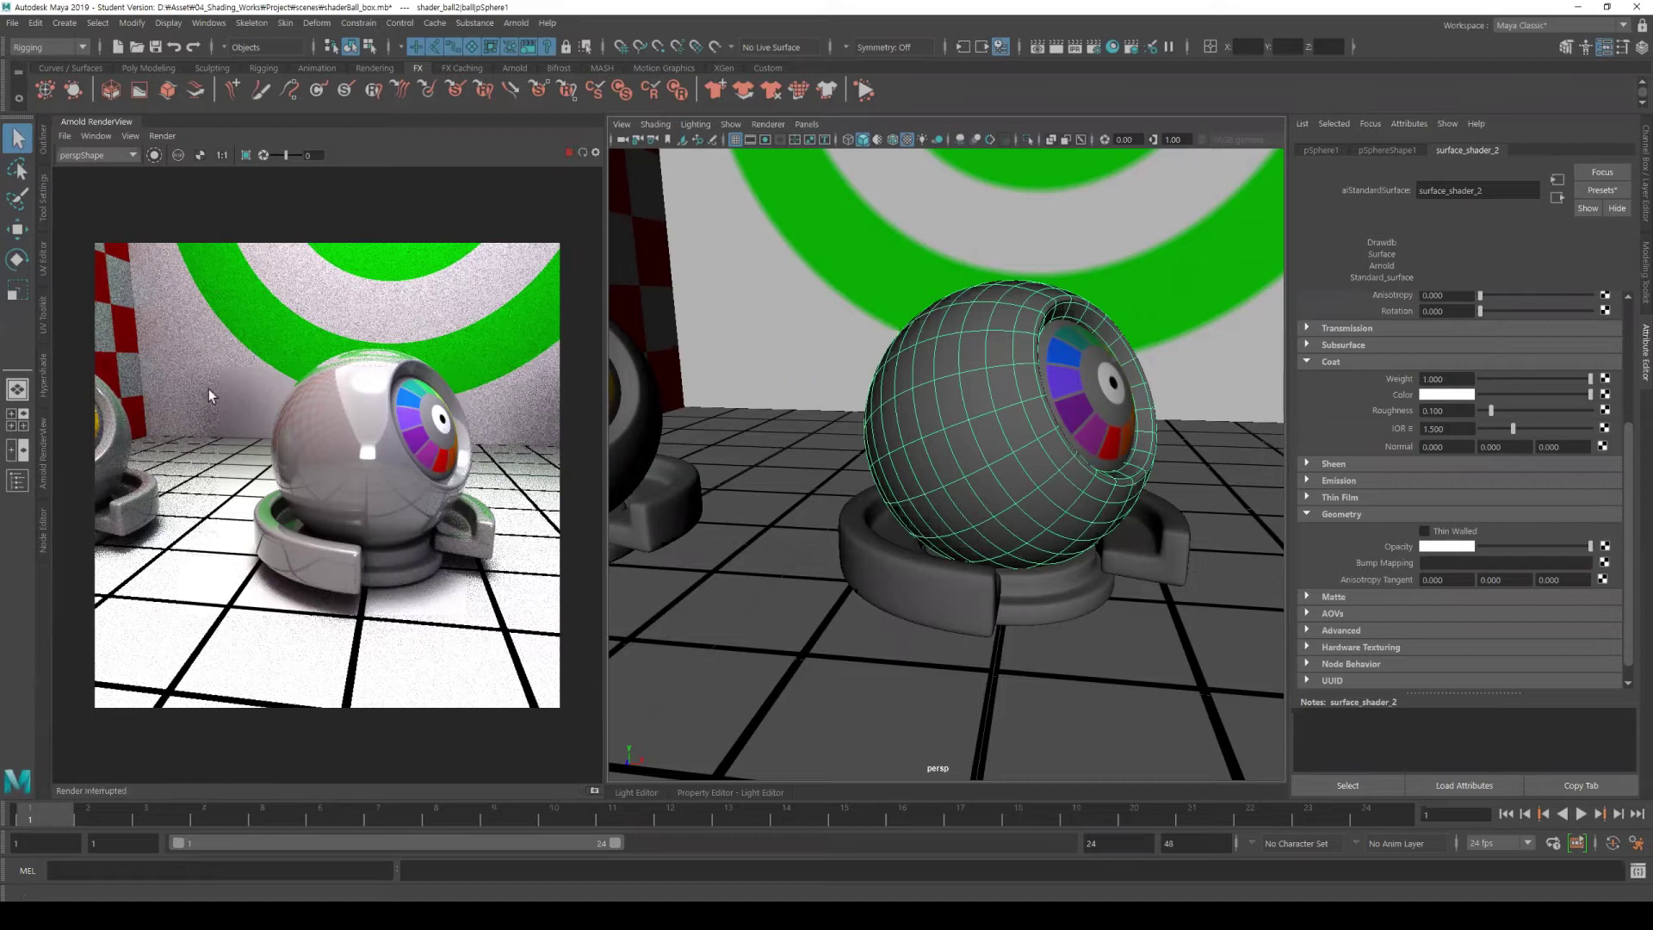
{"action": "left_click", "coordinate": [43, 374]}
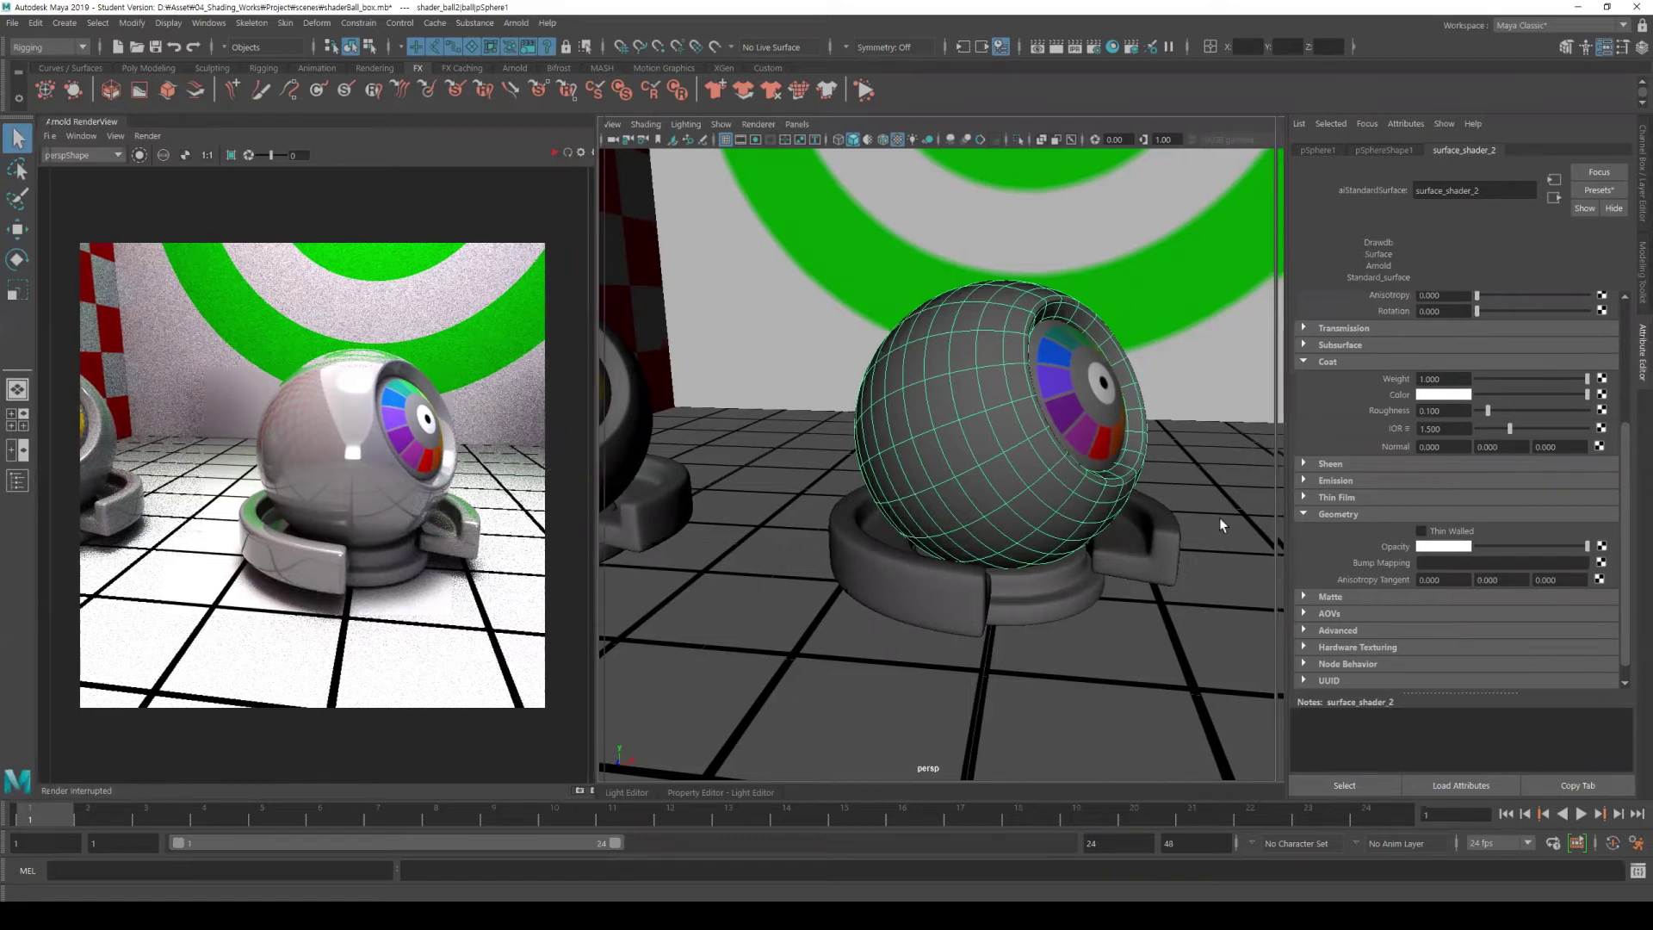
Graph the sphere's shader network in Hypershade and create an aiFlakes node.
{"action": "left_click", "coordinate": [234, 358]}
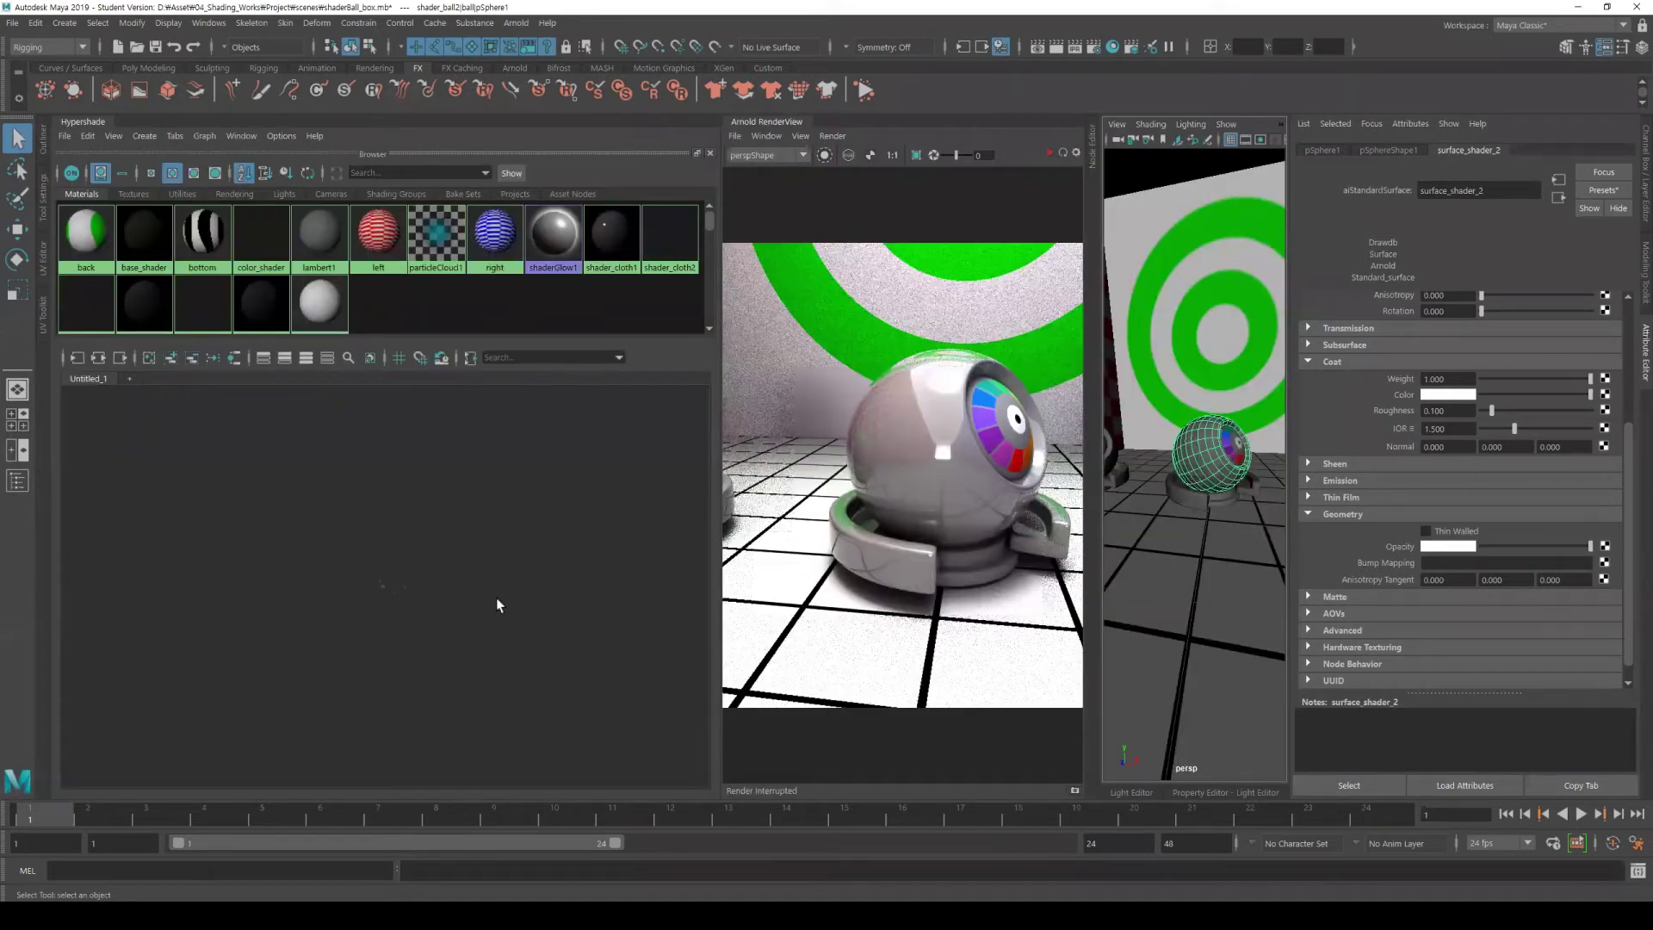
{"action": "scroll", "coordinate": [385, 583], "scroll_direction": "up", "scroll_amount": 4}
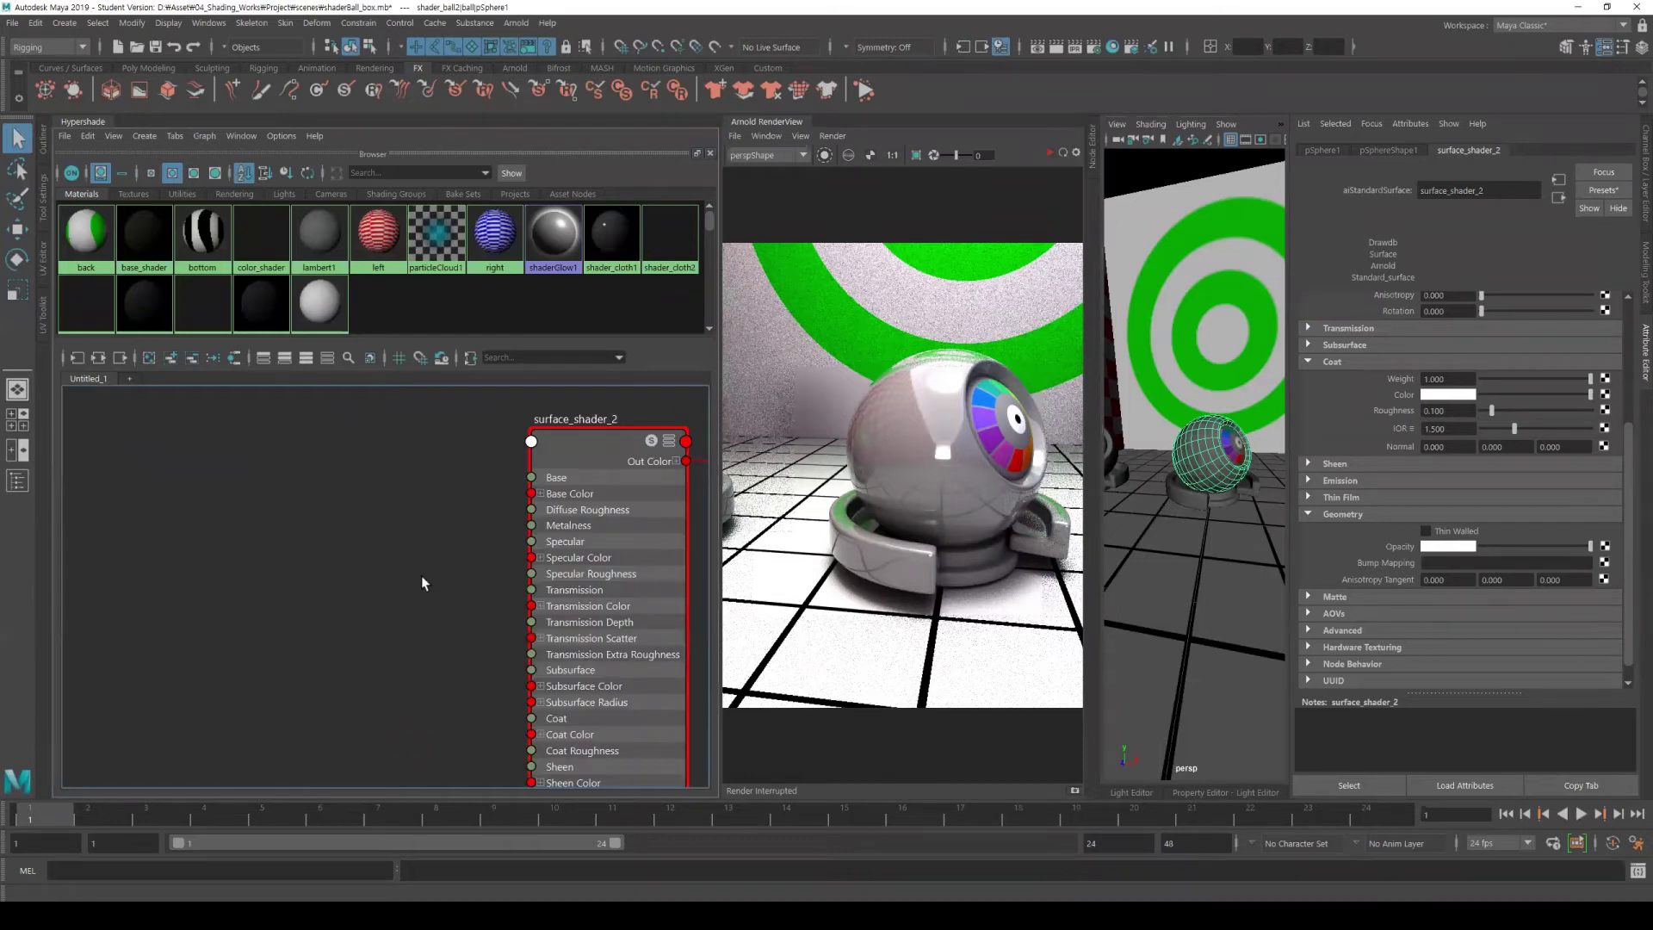
{"action": "scroll", "coordinate": [421, 575], "scroll_direction": "down", "scroll_amount": 1}
{"action": "scroll", "coordinate": [342, 539], "scroll_direction": "down", "scroll_amount": 1}
{"action": "key", "text": "Tab"}
{"action": "type", "text": "flake"}
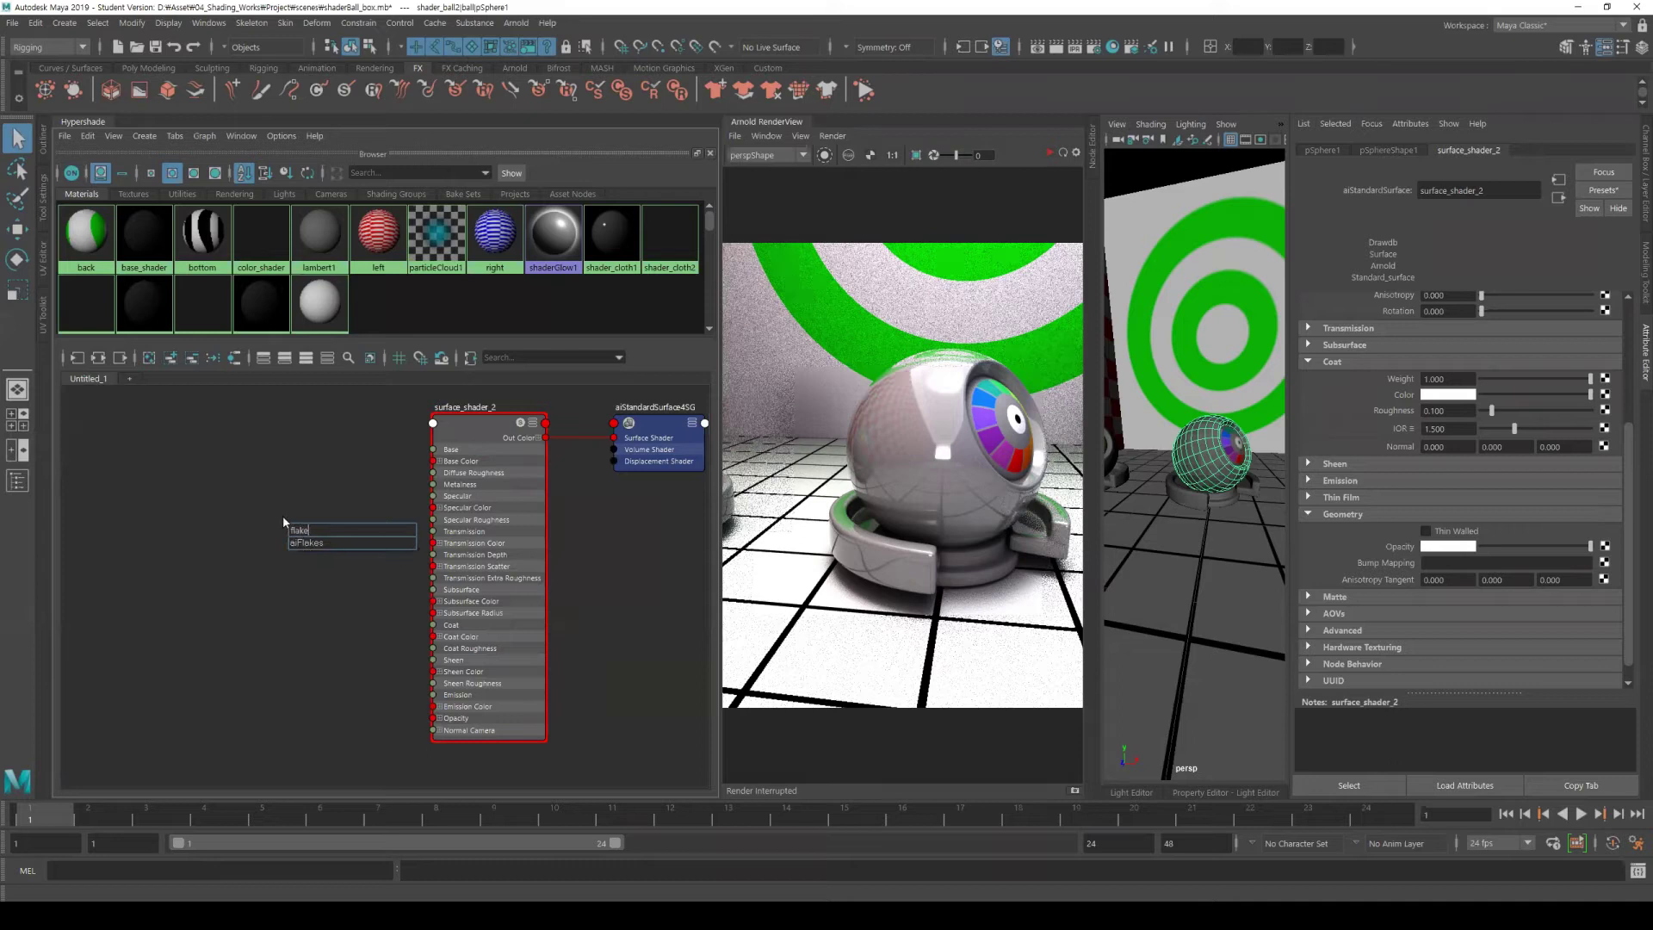
{"action": "left_click", "coordinate": [320, 545]}
Position the aiFlakes1 node below and left of surface_shader_2 in the graph.
{"action": "scroll", "coordinate": [241, 482], "scroll_direction": "up", "scroll_amount": 3}
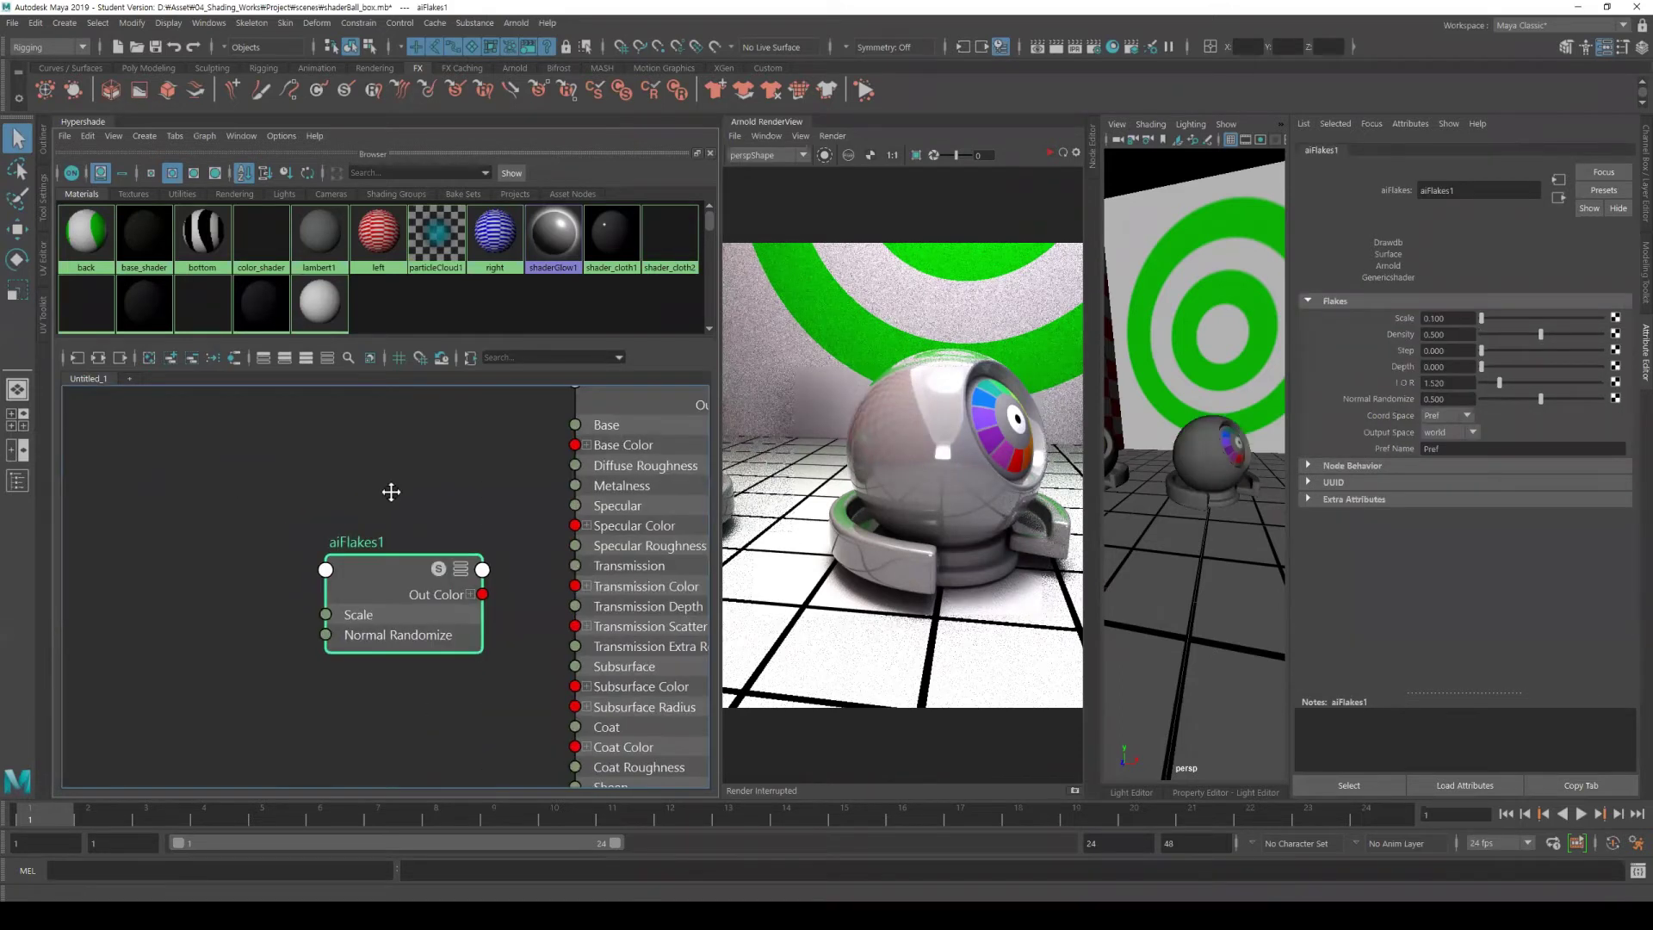
{"action": "middle_click_drag", "start_coordinate": [391, 491], "coordinate": [249, 389], "text": "alt"}
{"action": "scroll", "coordinate": [253, 479], "scroll_direction": "down", "scroll_amount": 2}
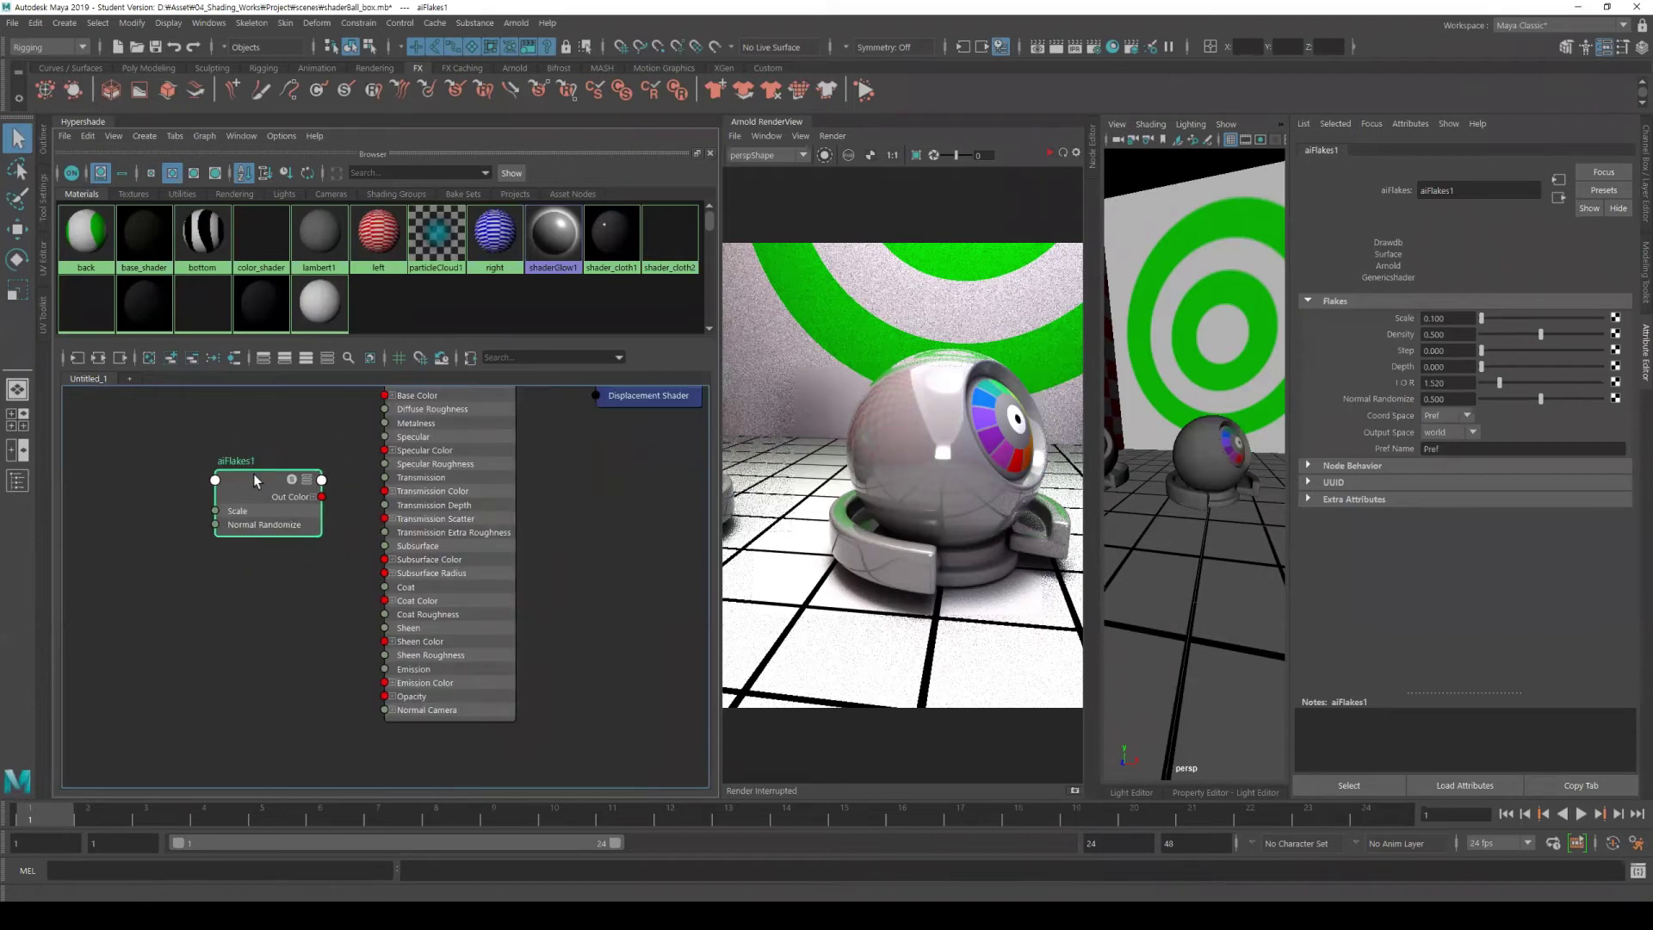
{"action": "left_click_drag", "start_coordinate": [253, 474], "coordinate": [246, 576]}
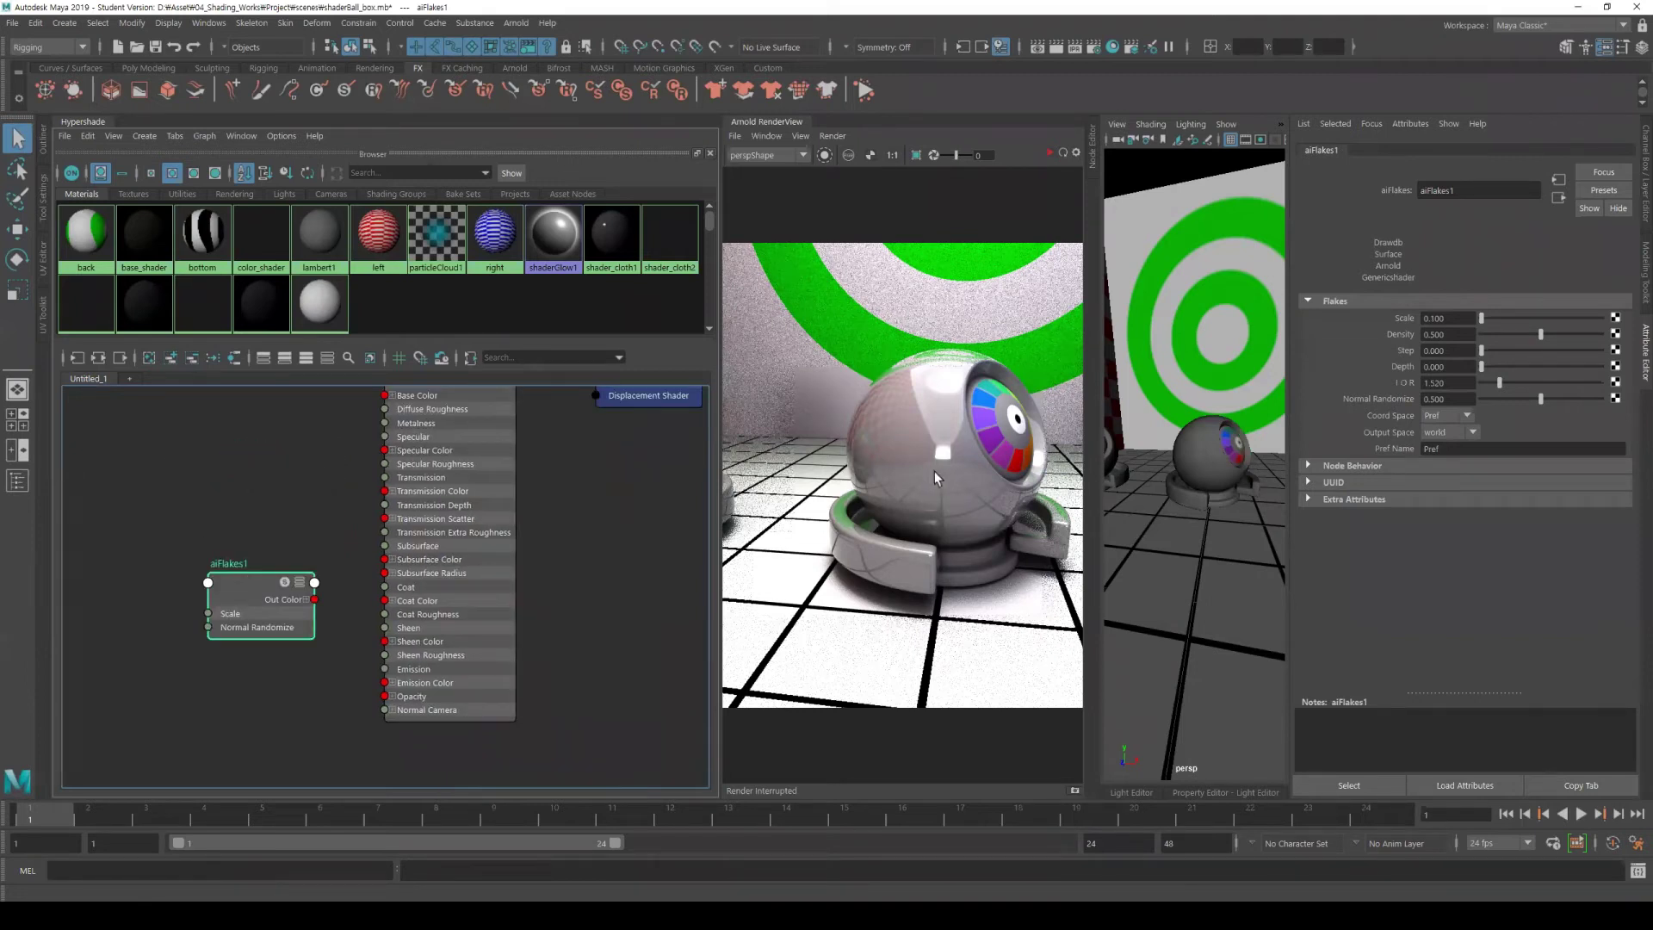
{"action": "left_click_drag", "start_coordinate": [247, 580], "coordinate": [230, 585]}
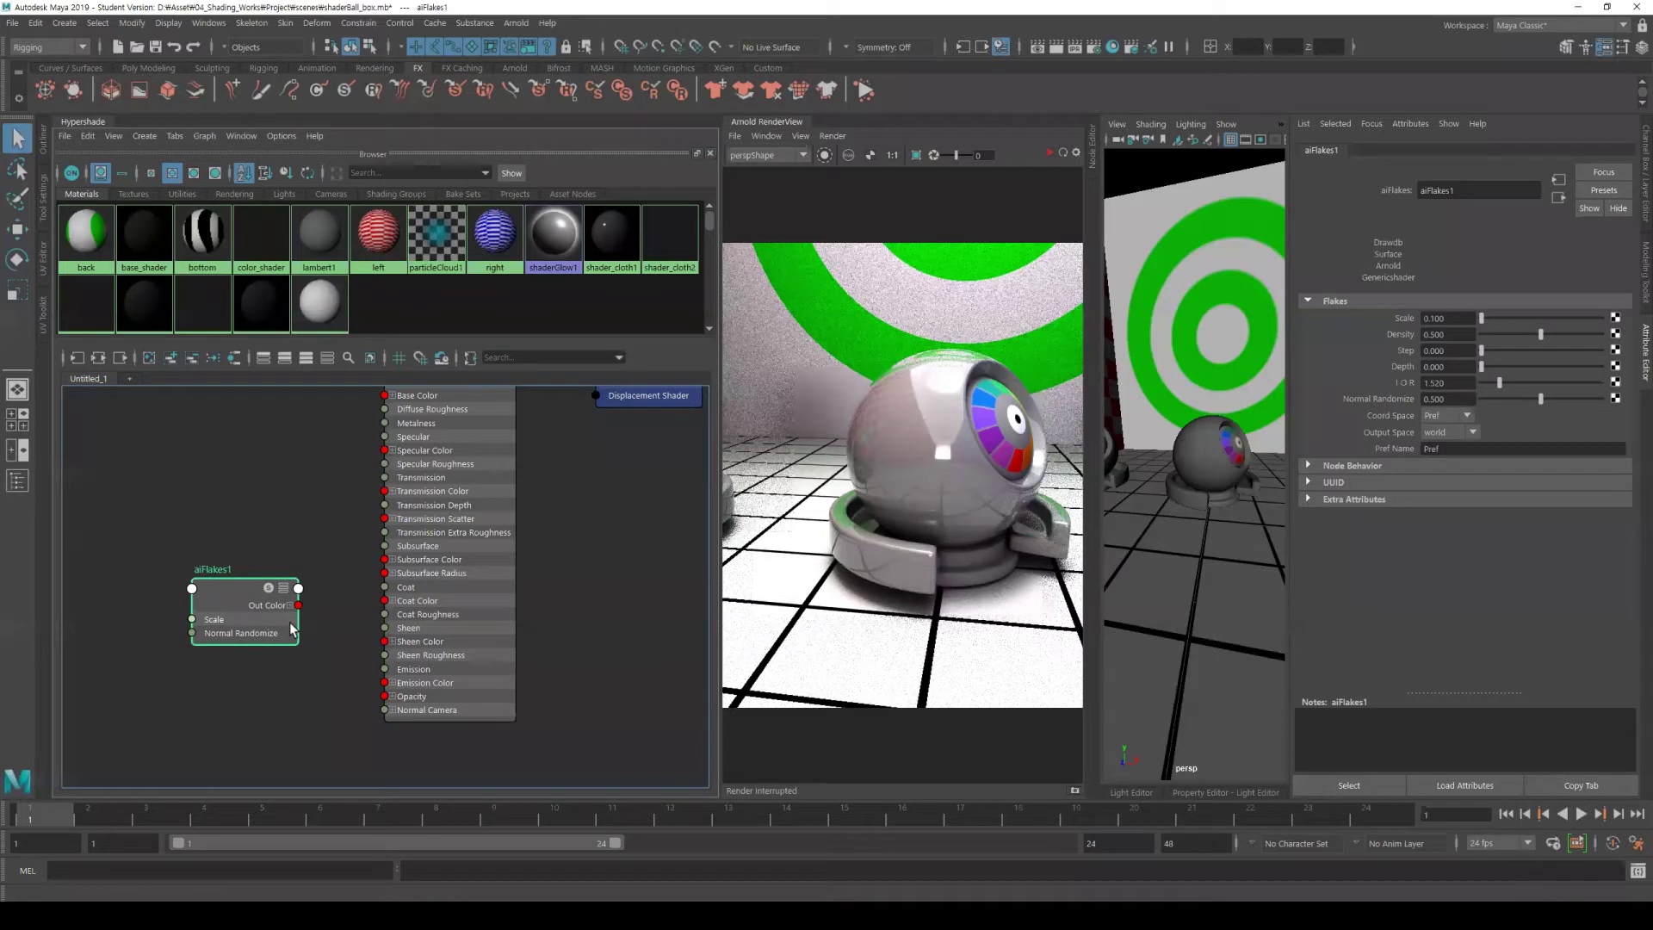
Connect aiFlakes1 Out Color to surface_shader_2's Normal Camera and re-render the ball.
{"action": "left_click", "coordinate": [493, 463]}
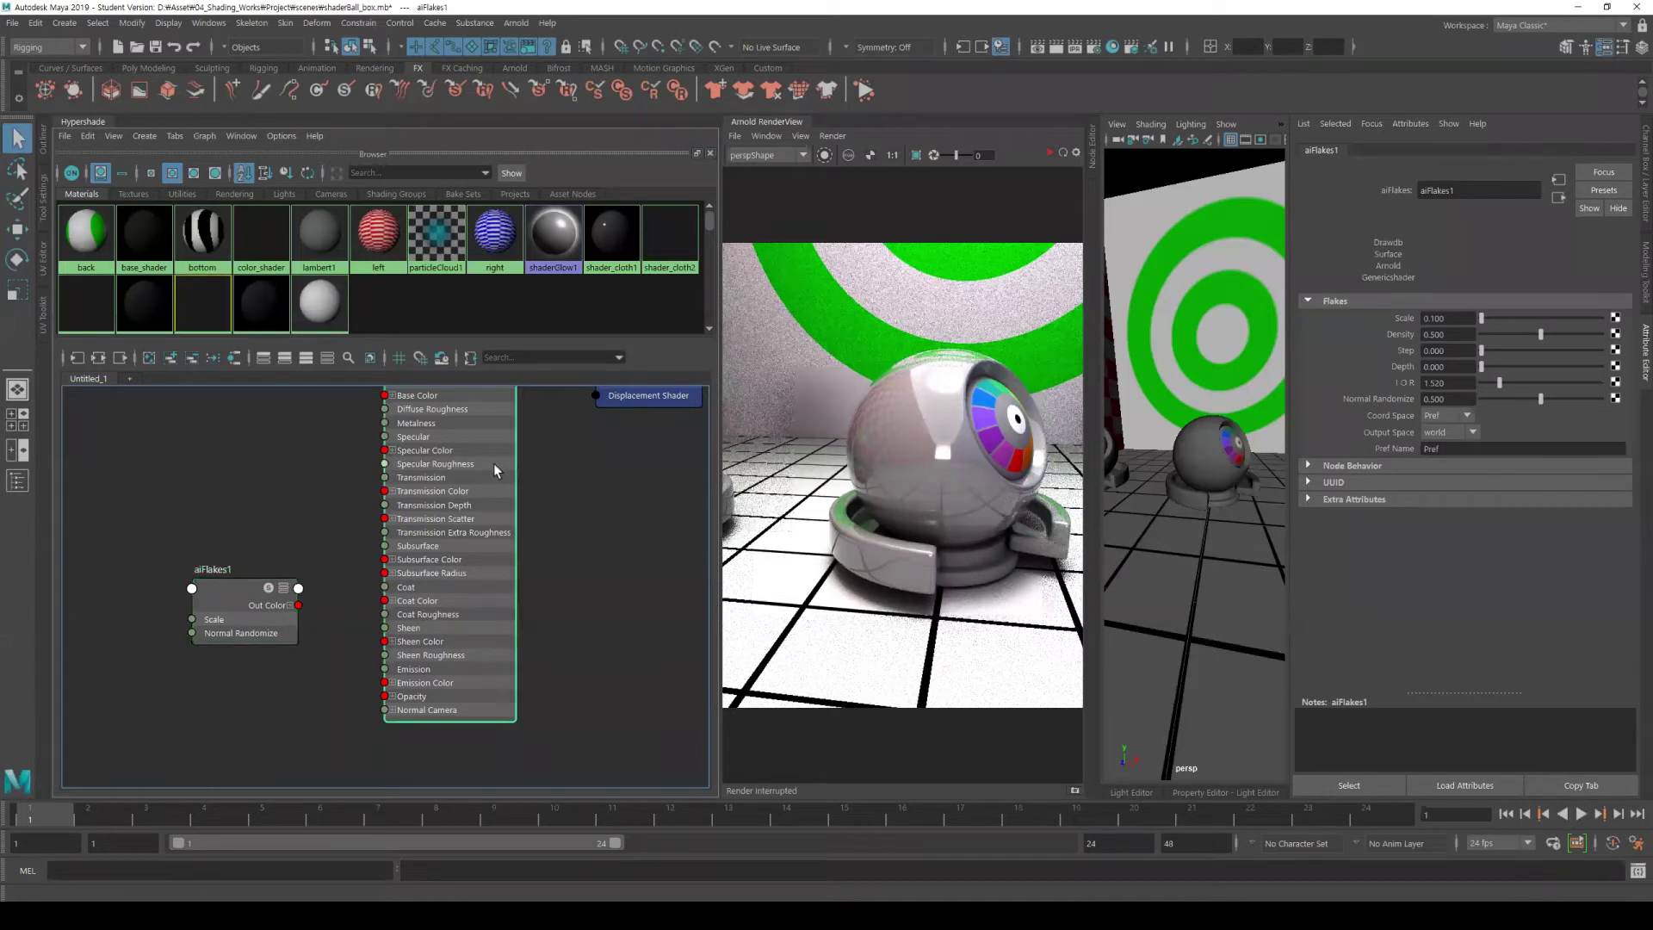
{"action": "left_click_drag", "start_coordinate": [297, 605], "coordinate": [385, 710]}
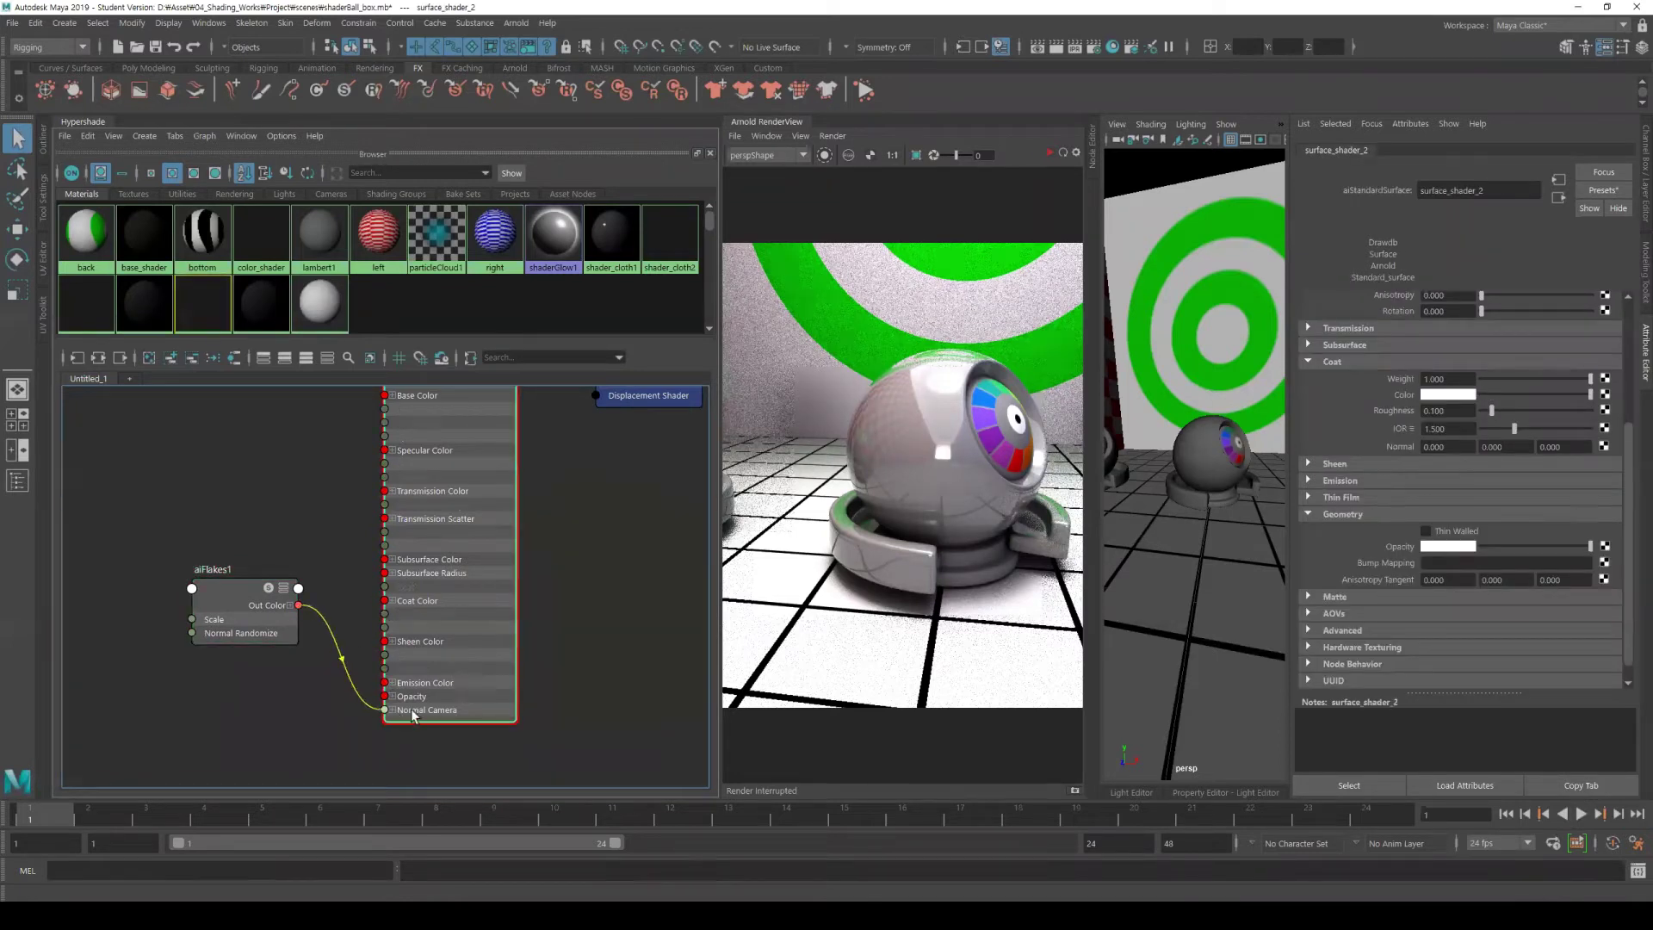
{"action": "left_click", "coordinate": [1062, 152]}
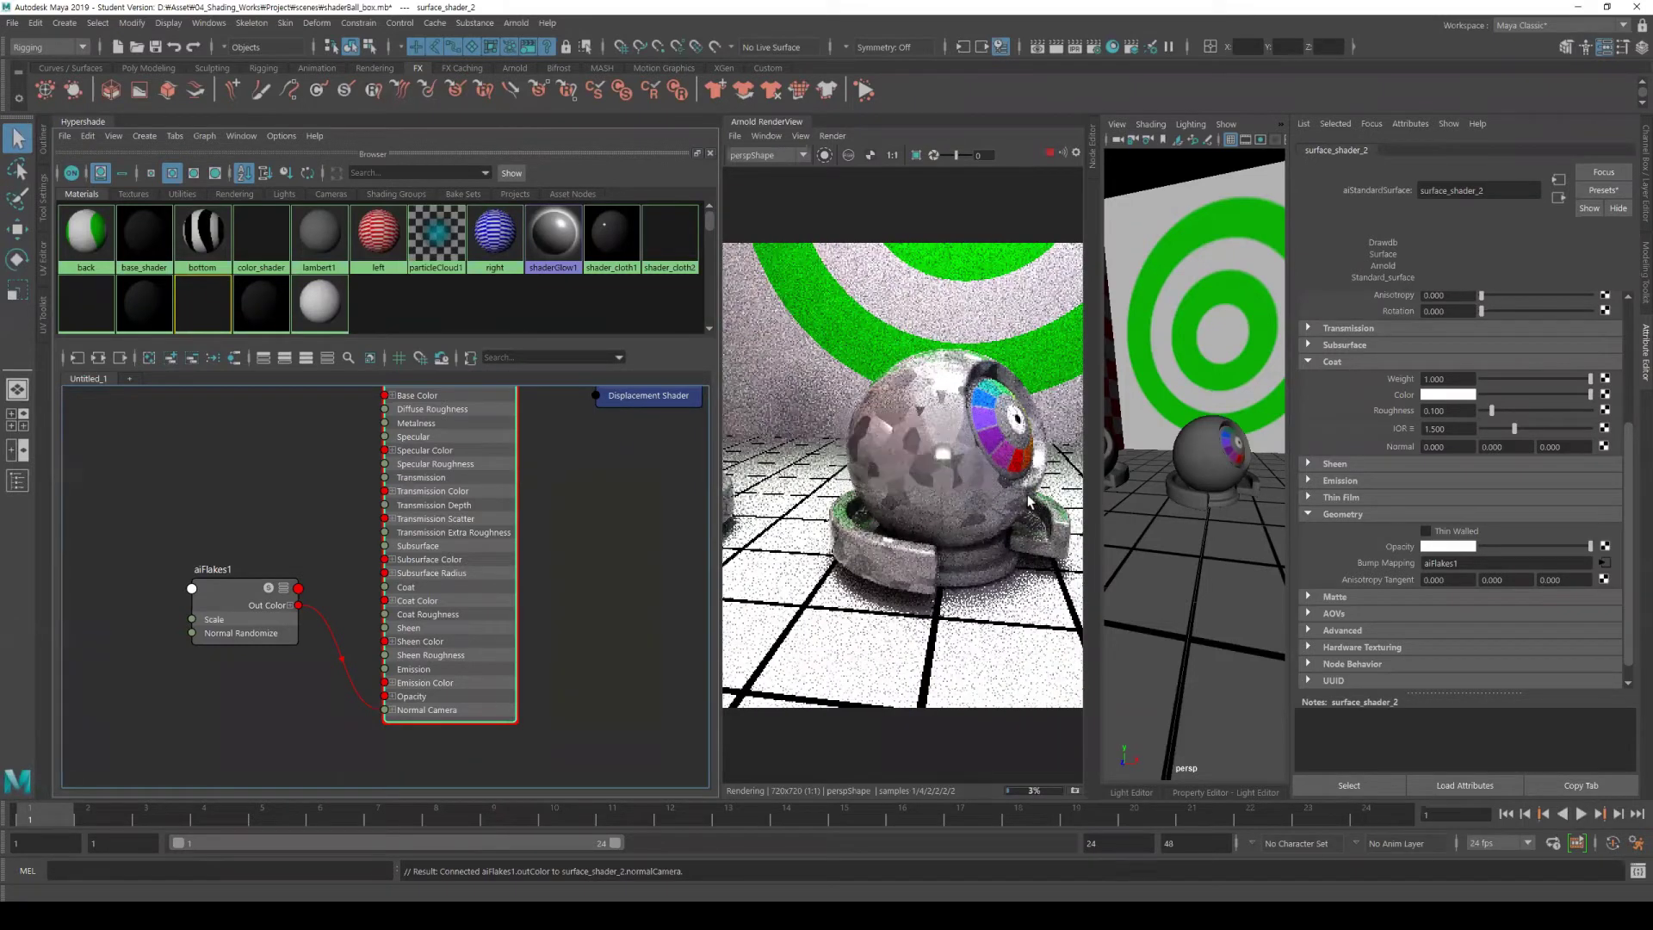
{"action": "left_click_drag", "start_coordinate": [1203, 491], "coordinate": [1180, 495], "text": "alt"}
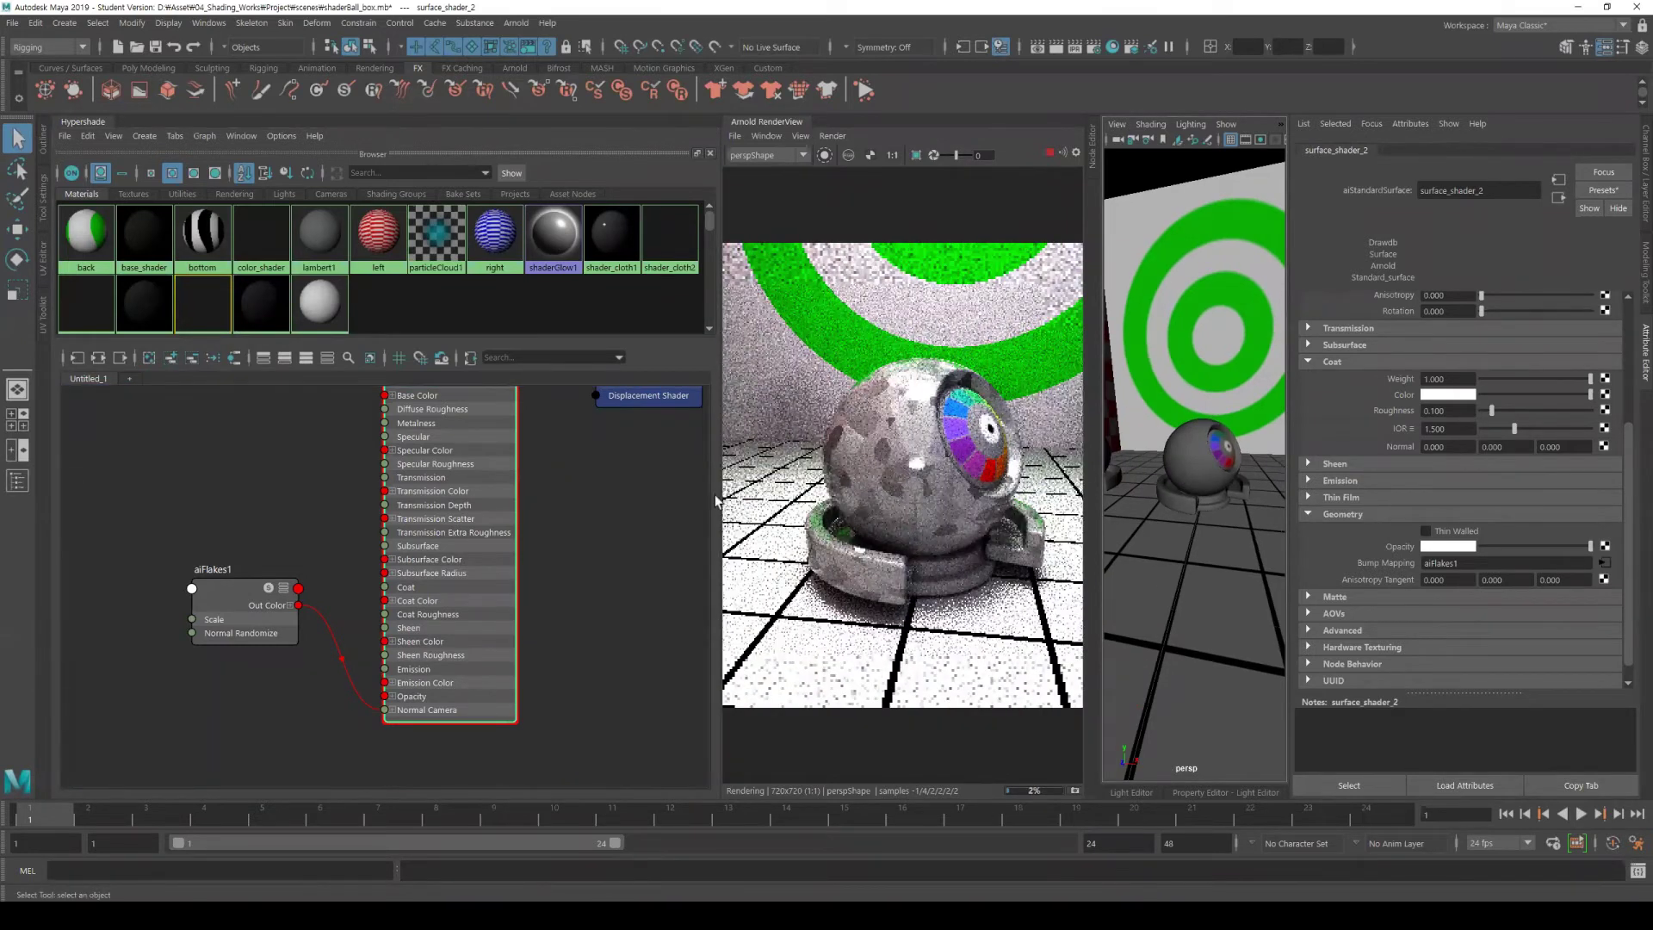
Set aiFlakes1's Scale to 0.010, then reduce it further to 0.002.
{"action": "left_click", "coordinate": [222, 591]}
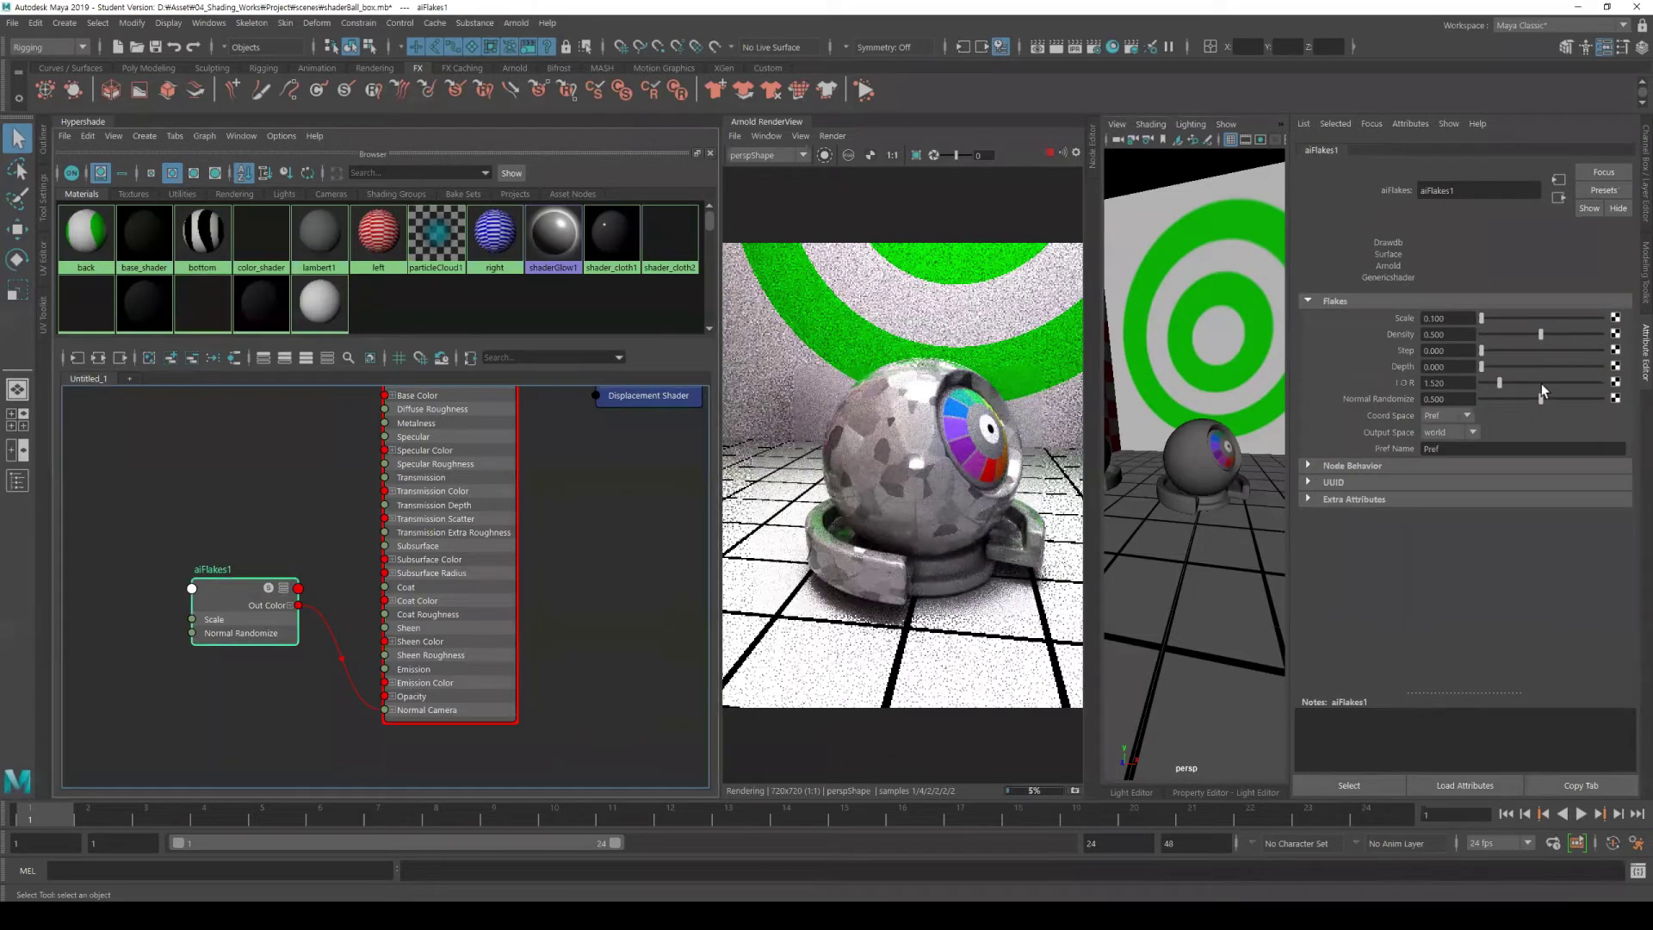
{"action": "left_click", "coordinate": [1447, 317]}
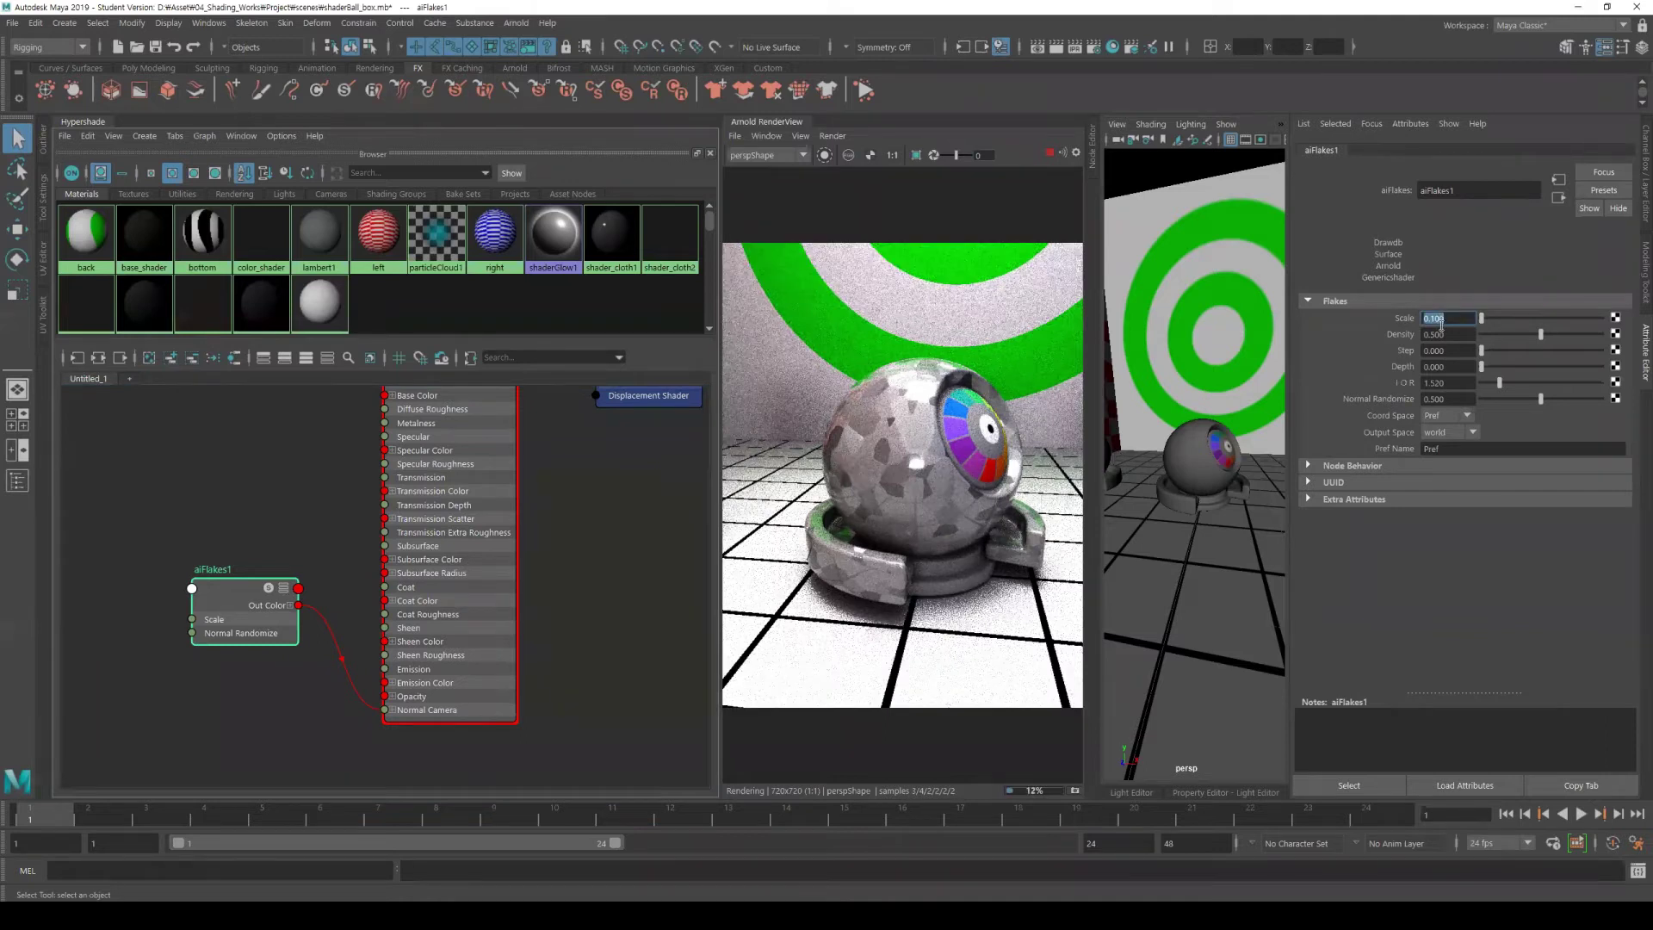
{"action": "type", "text": "0.0"}
{"action": "type", "text": "10"}
{"action": "key", "text": "Return"}
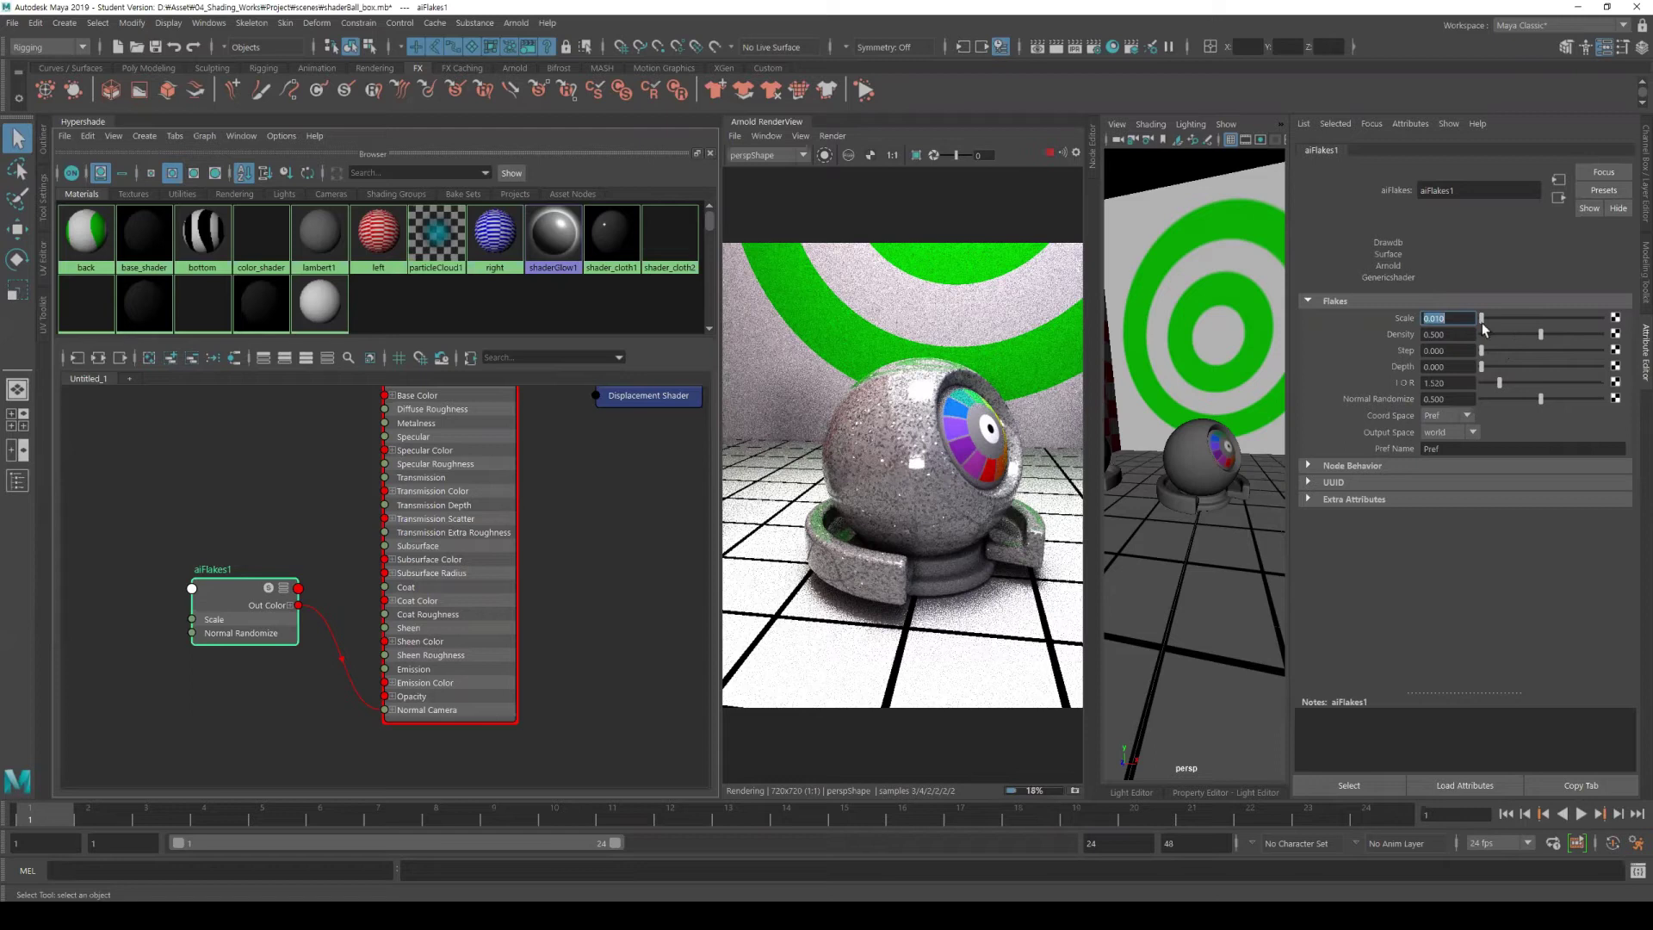
{"action": "type", "text": "0.01"}
{"action": "key", "text": "Return"}
{"action": "type", "text": "0.002"}
{"action": "key", "text": "Return"}
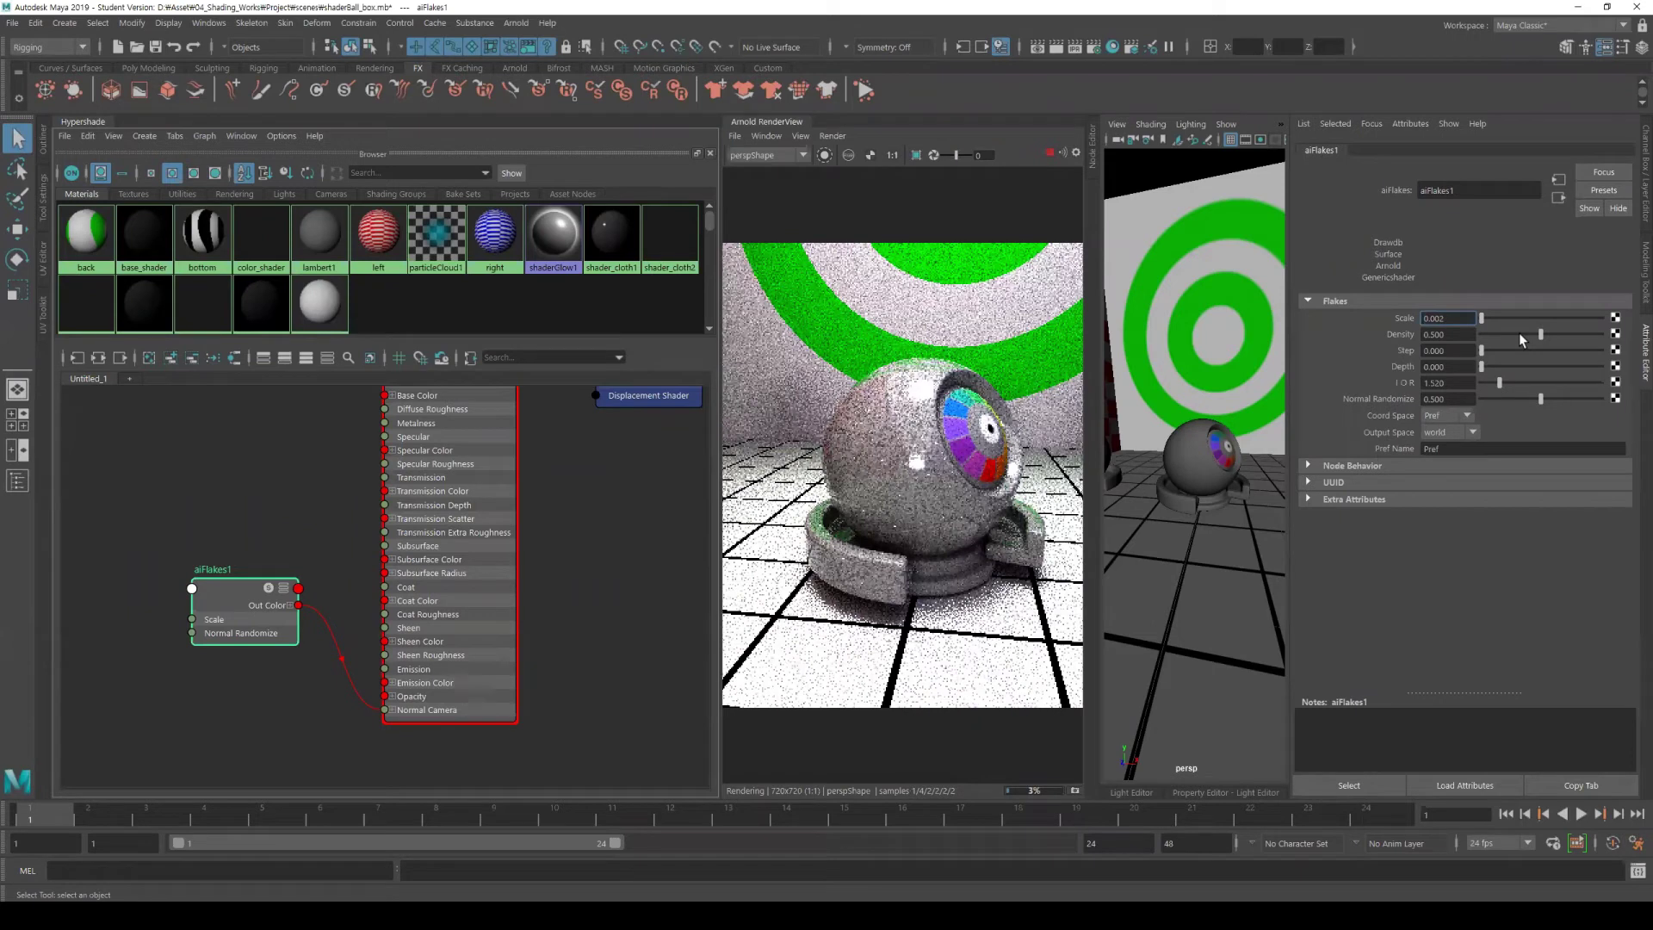
{"action": "key", "text": "Return"}
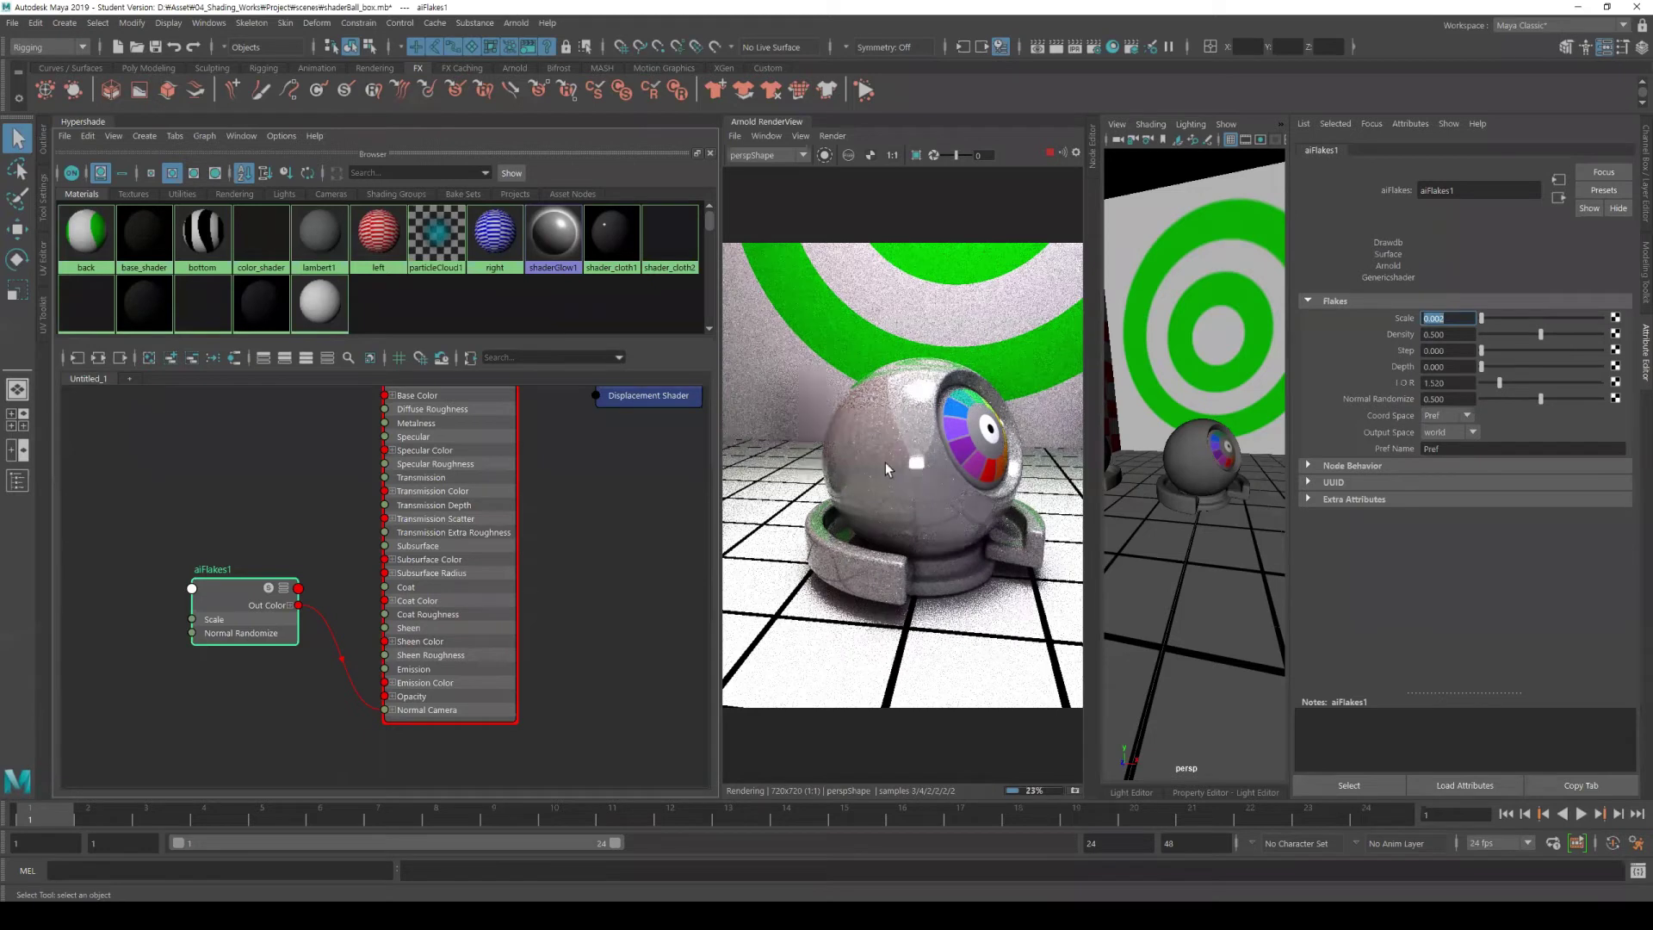
Drag aiFlakes1's Density slider up to 1.000.
{"action": "left_click", "coordinate": [1455, 335]}
{"action": "left_click_drag", "start_coordinate": [1541, 334], "coordinate": [1641, 343]}
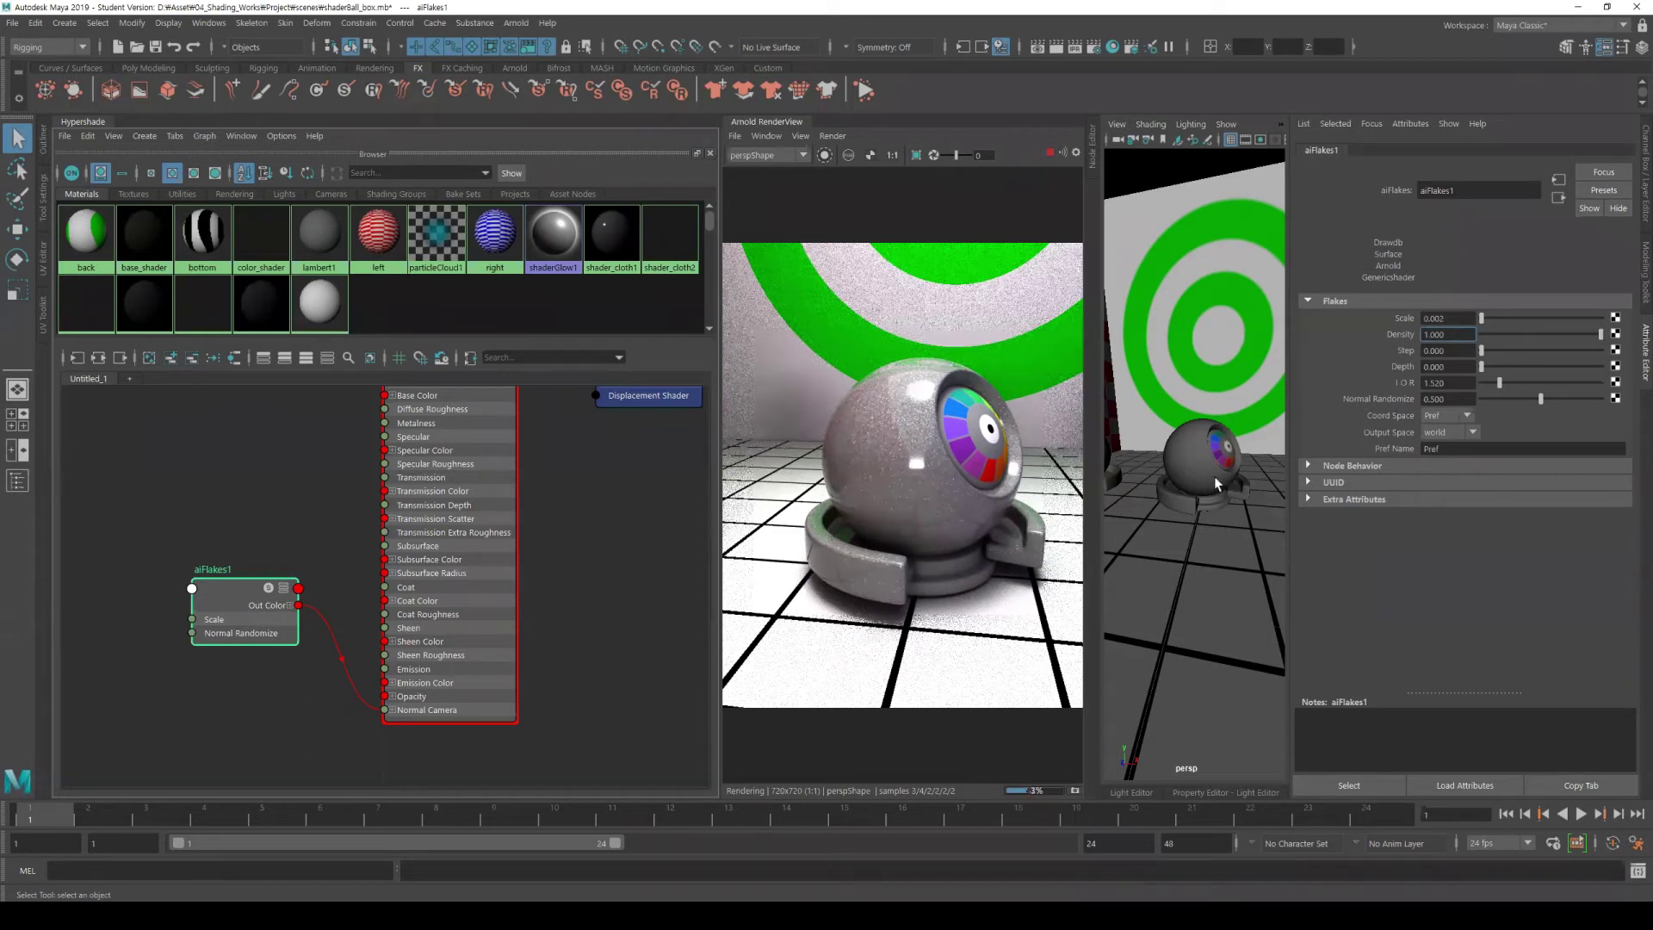
Select the shader ball to view surface_shader_2's coat: weight 1.0, roughness 0.1, aiFlakes1 bump.
{"action": "left_click", "coordinate": [1202, 457]}
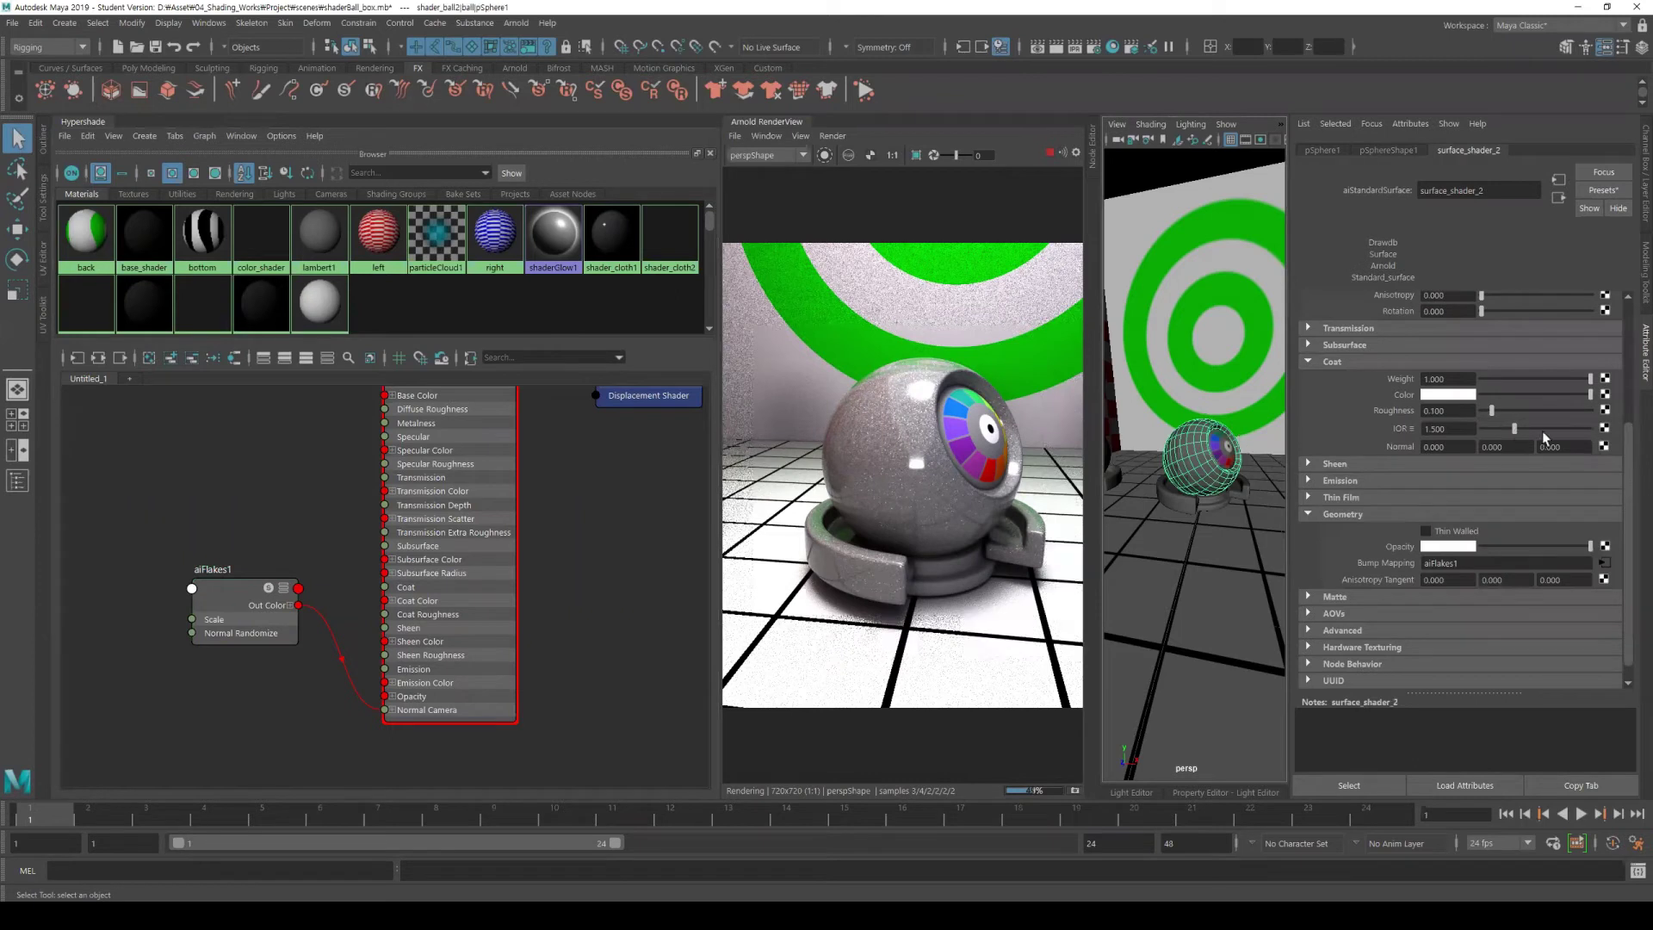
{"action": "scroll", "coordinate": [1546, 438], "scroll_direction": "up", "scroll_amount": 2}
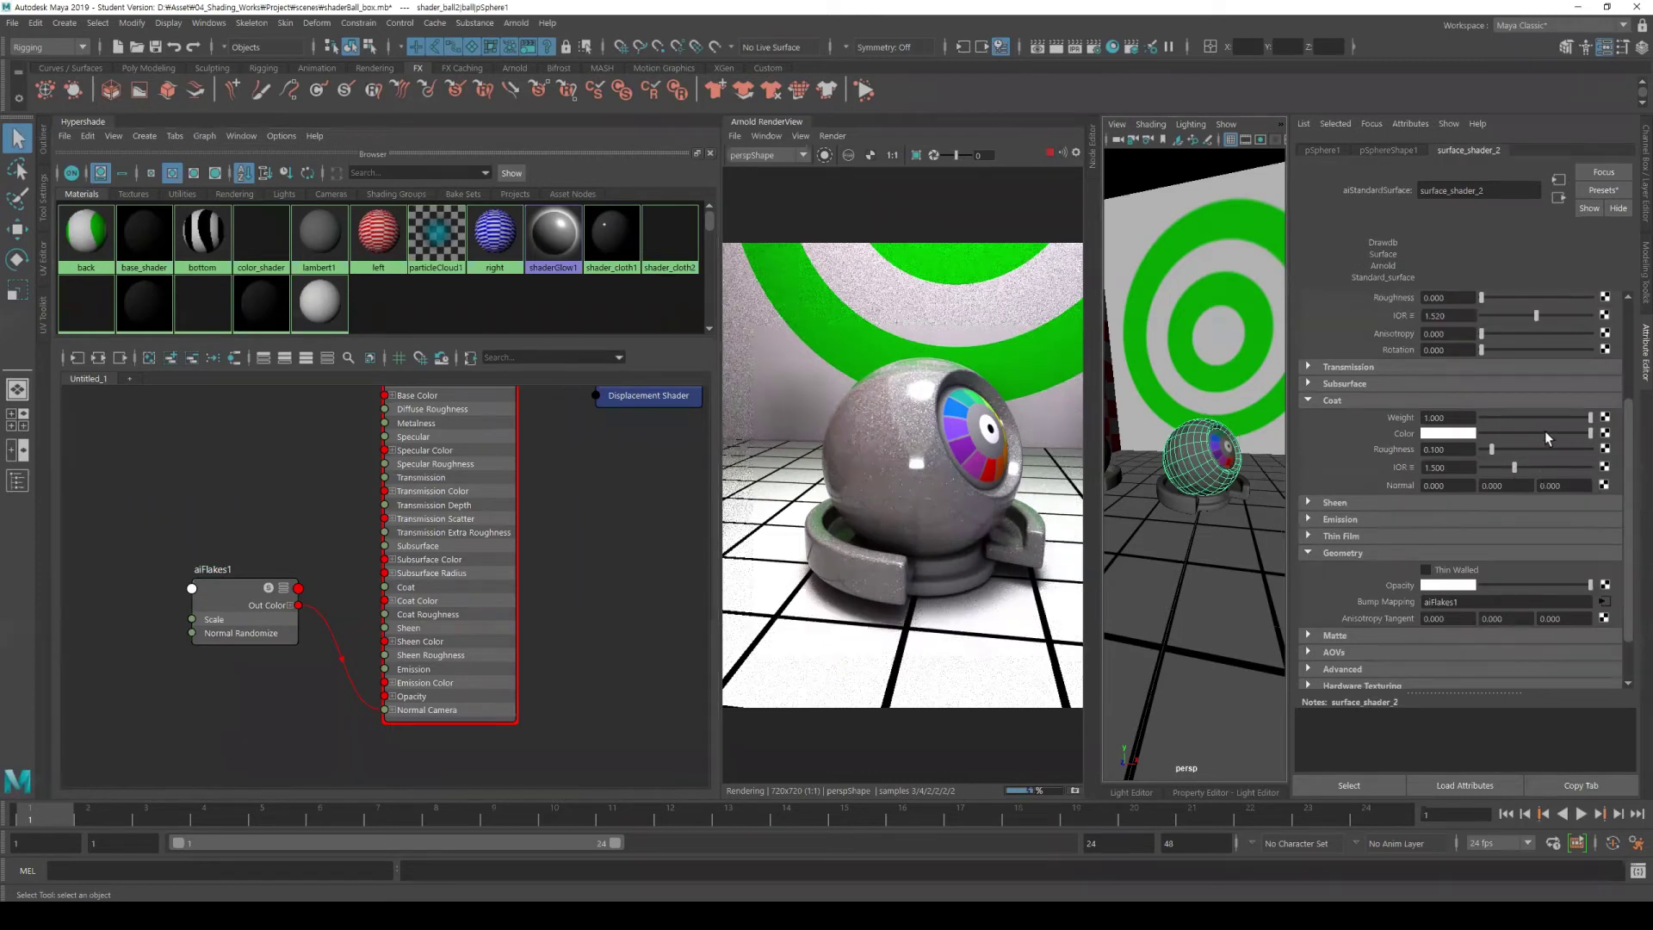
{"action": "scroll", "coordinate": [1559, 465], "scroll_direction": "up", "scroll_amount": 2}
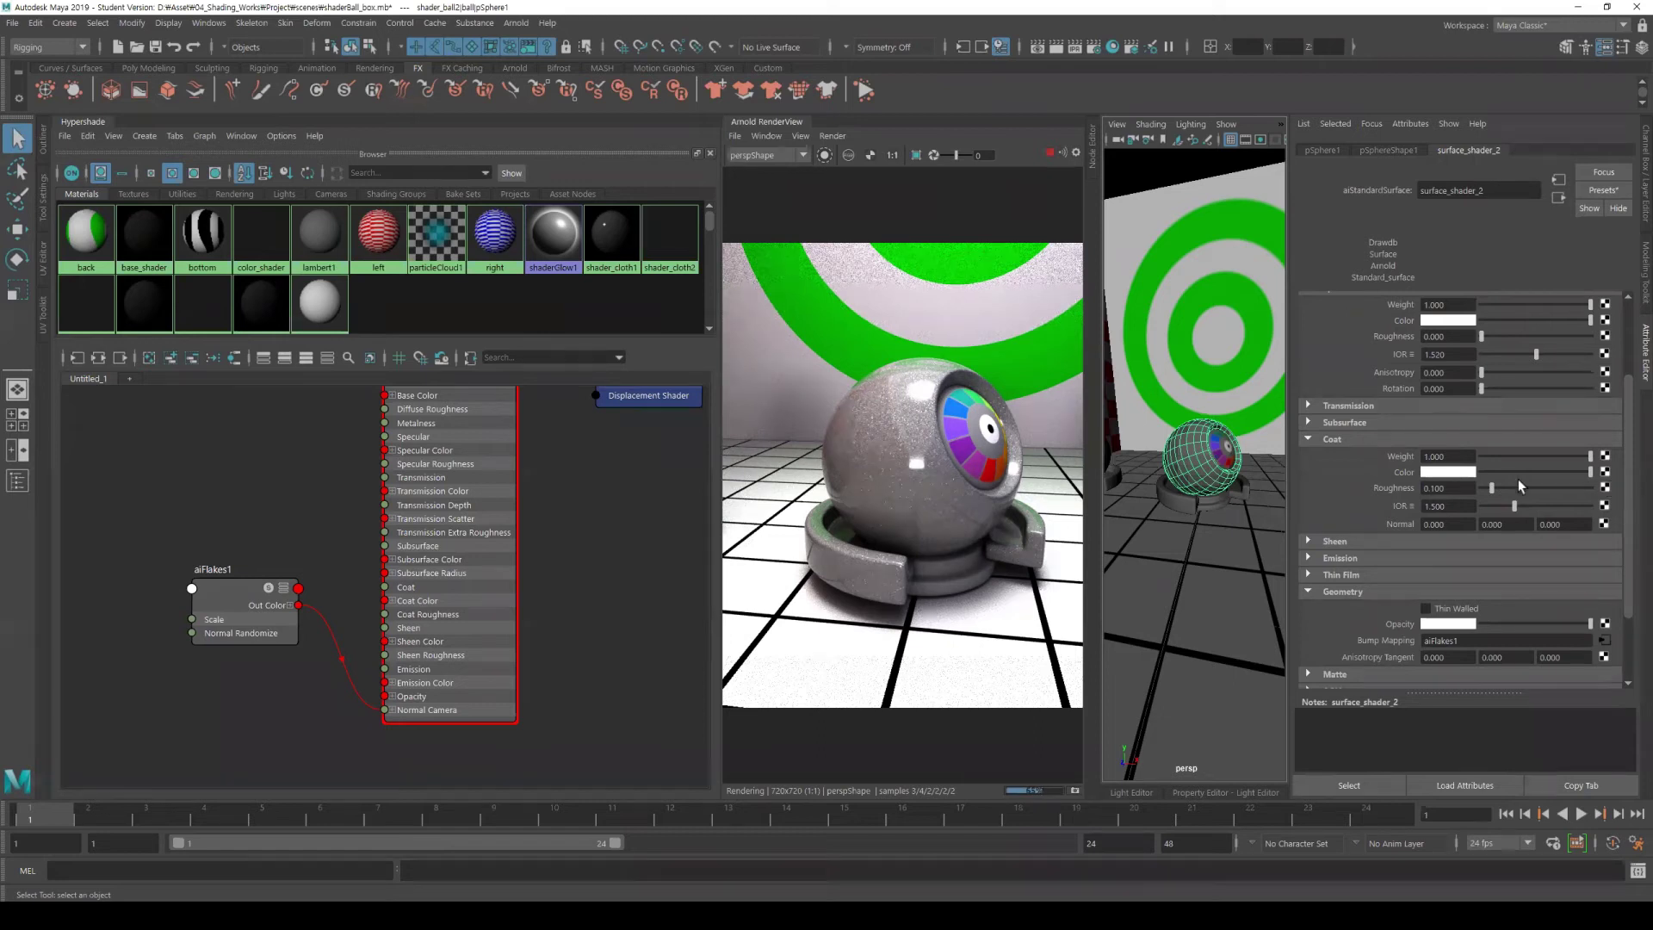
Map a ramp to Coat Color with a bright purple stop and a pink stop.
{"action": "left_click", "coordinate": [1605, 472]}
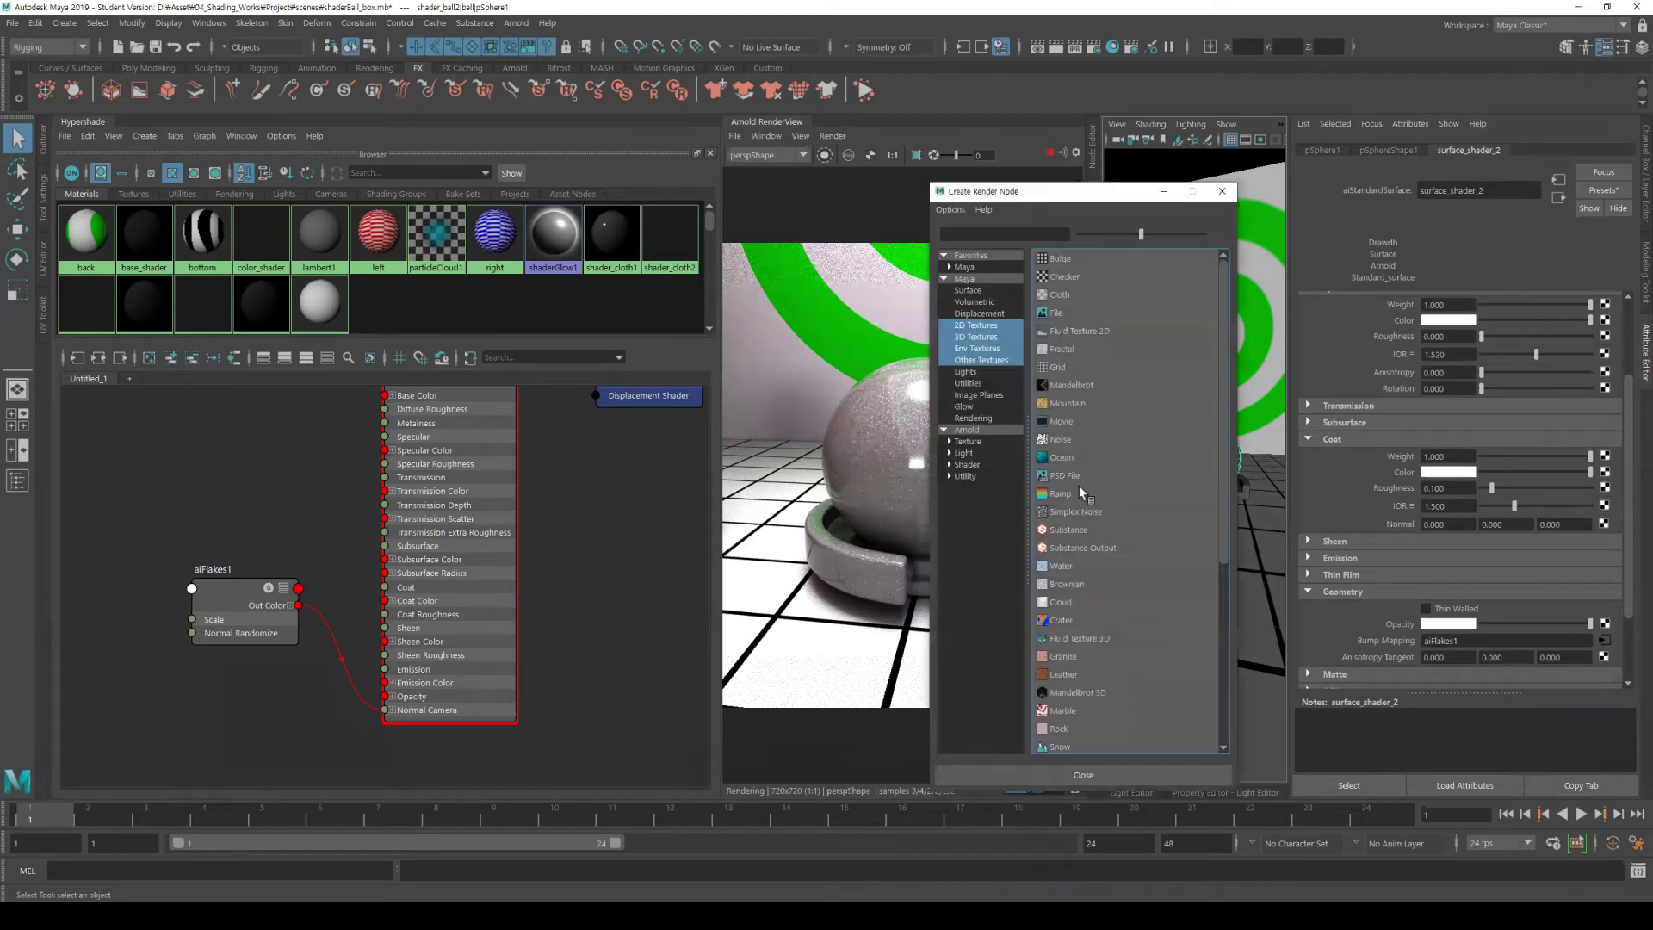
{"action": "left_click", "coordinate": [1103, 491]}
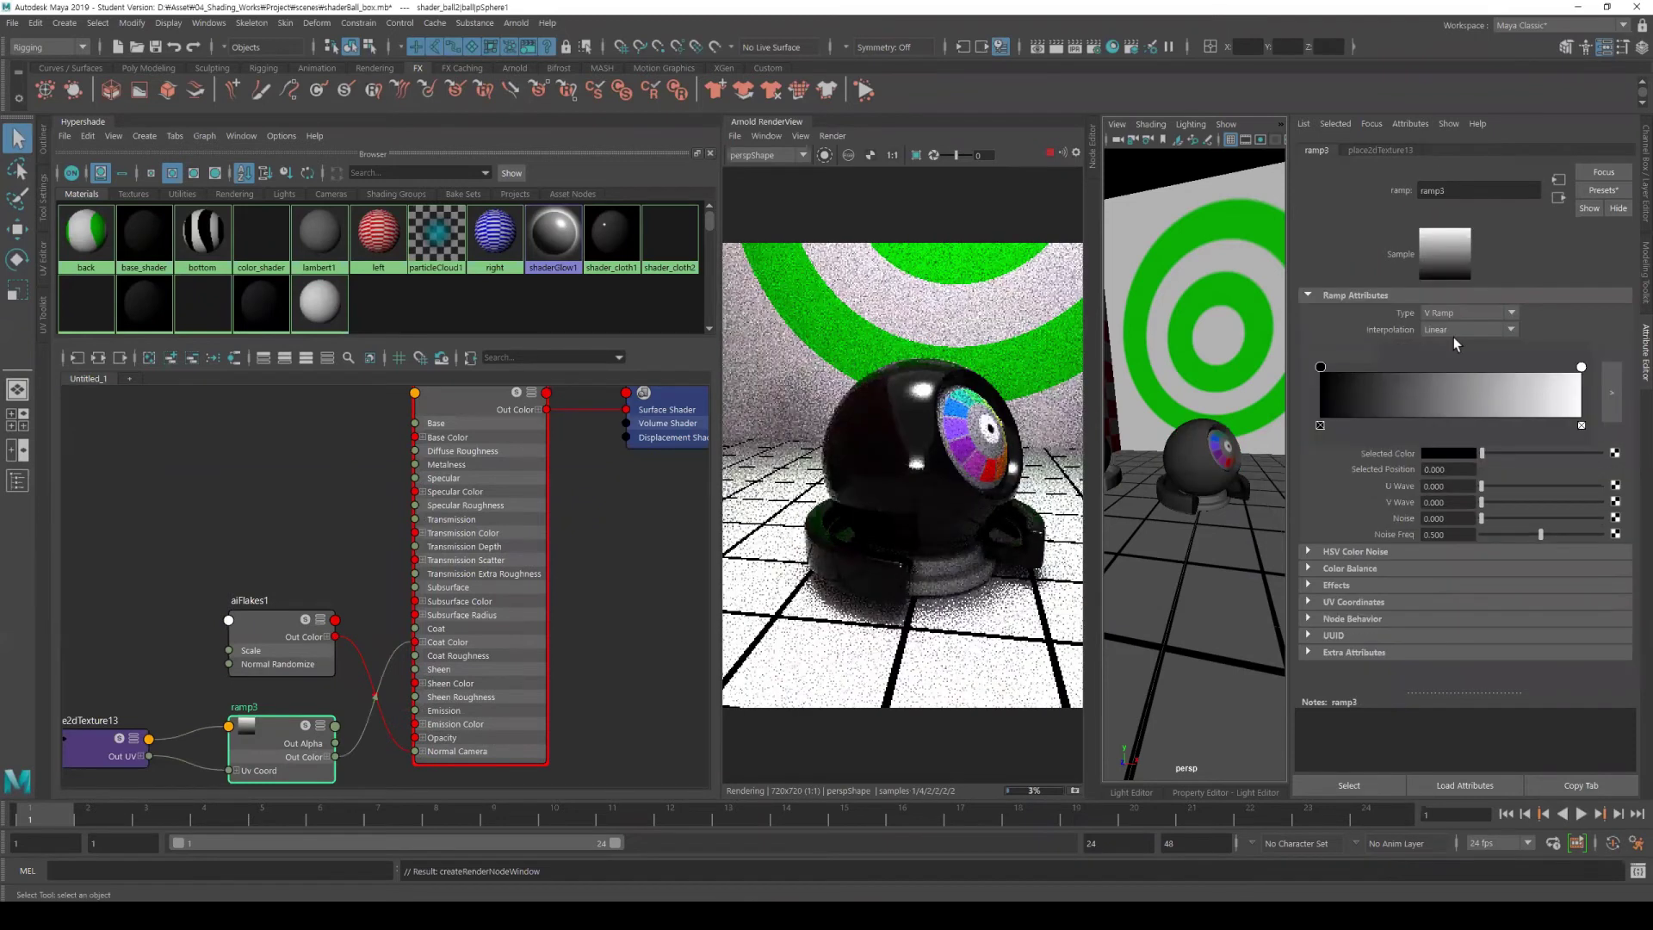
{"action": "left_click", "coordinate": [1450, 452]}
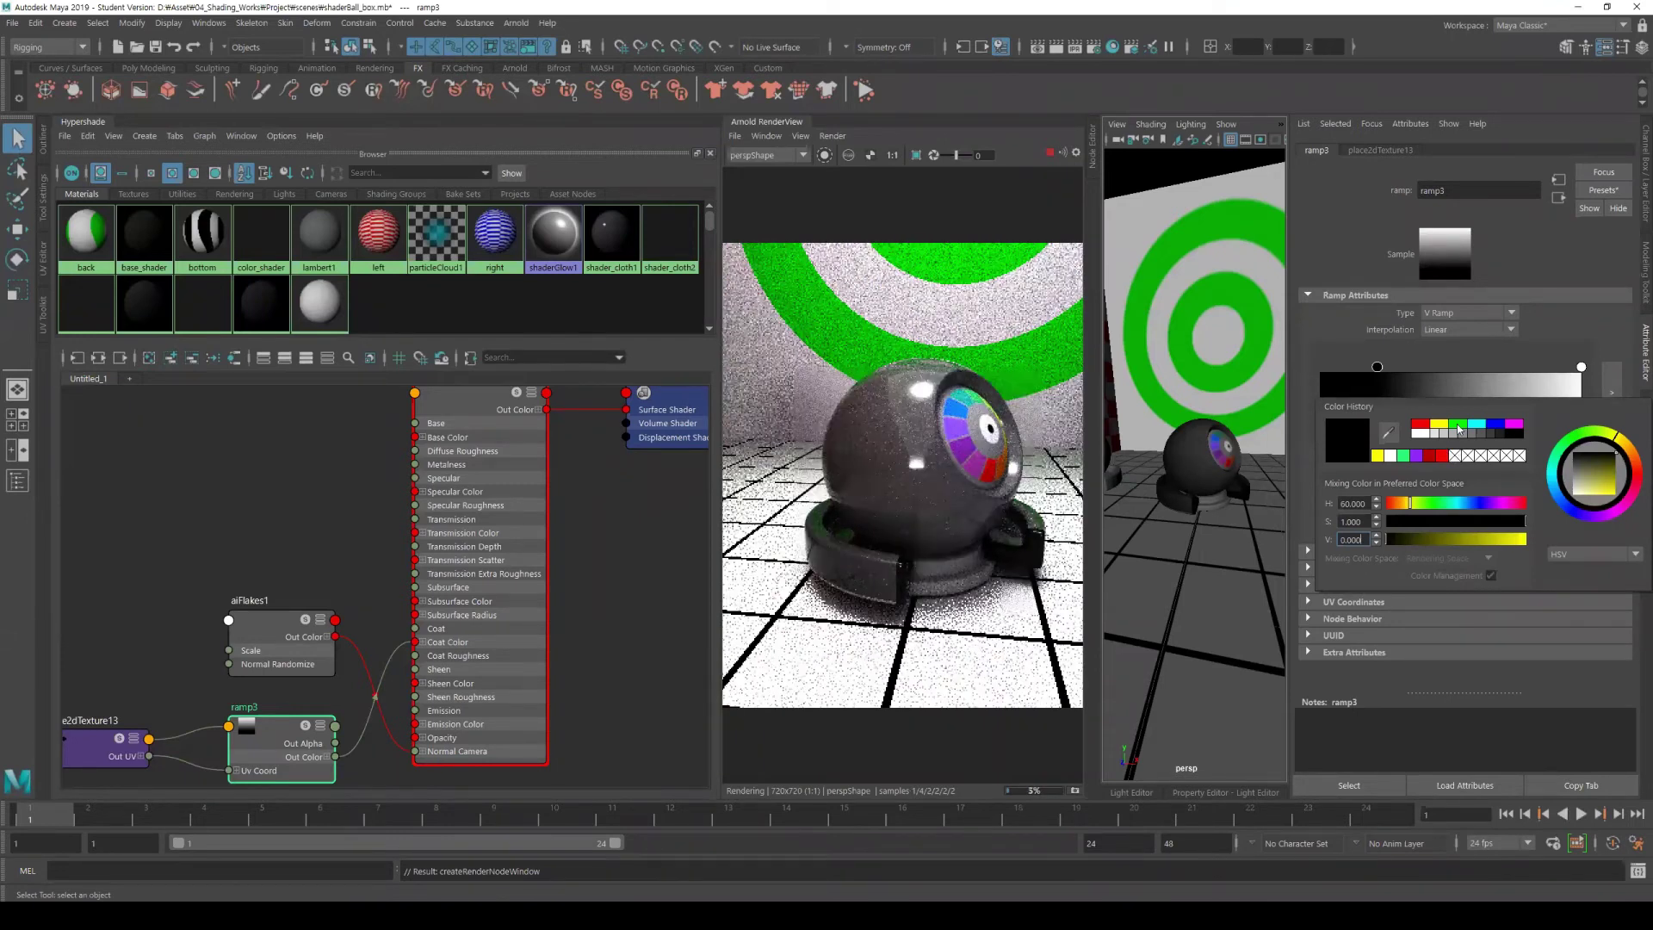
{"action": "left_click", "coordinate": [1503, 504]}
{"action": "left_click", "coordinate": [1490, 505]}
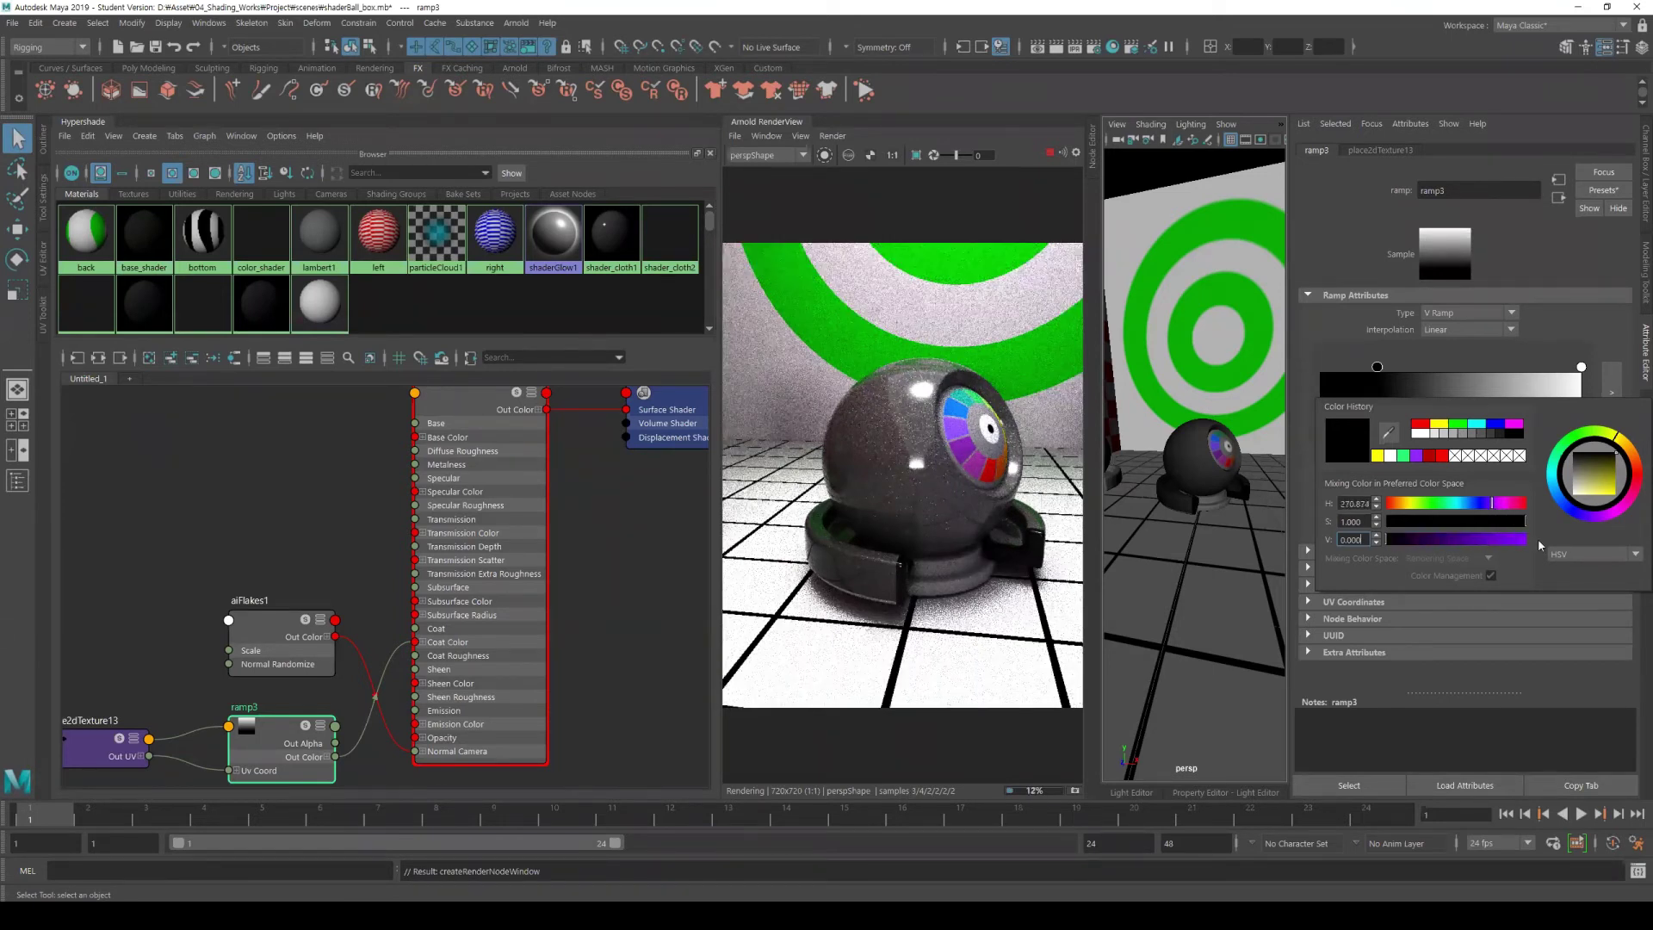
{"action": "left_click_drag", "start_coordinate": [1515, 539], "coordinate": [1541, 545]}
{"action": "left_click", "coordinate": [1491, 384]}
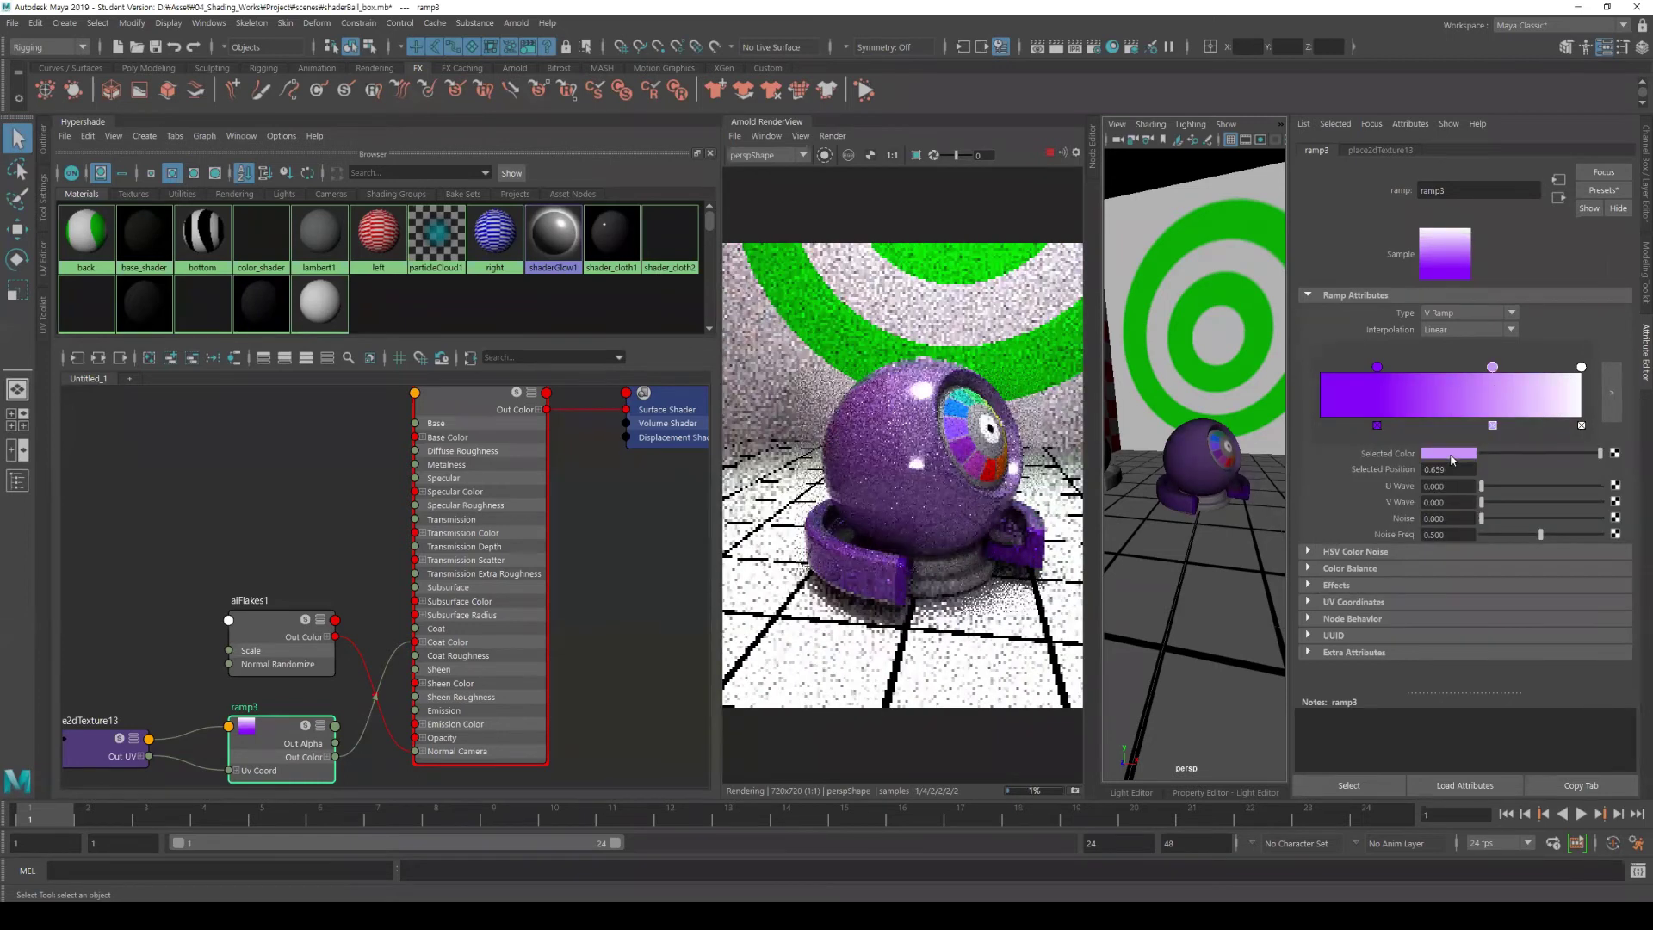
{"action": "left_click", "coordinate": [1520, 503]}
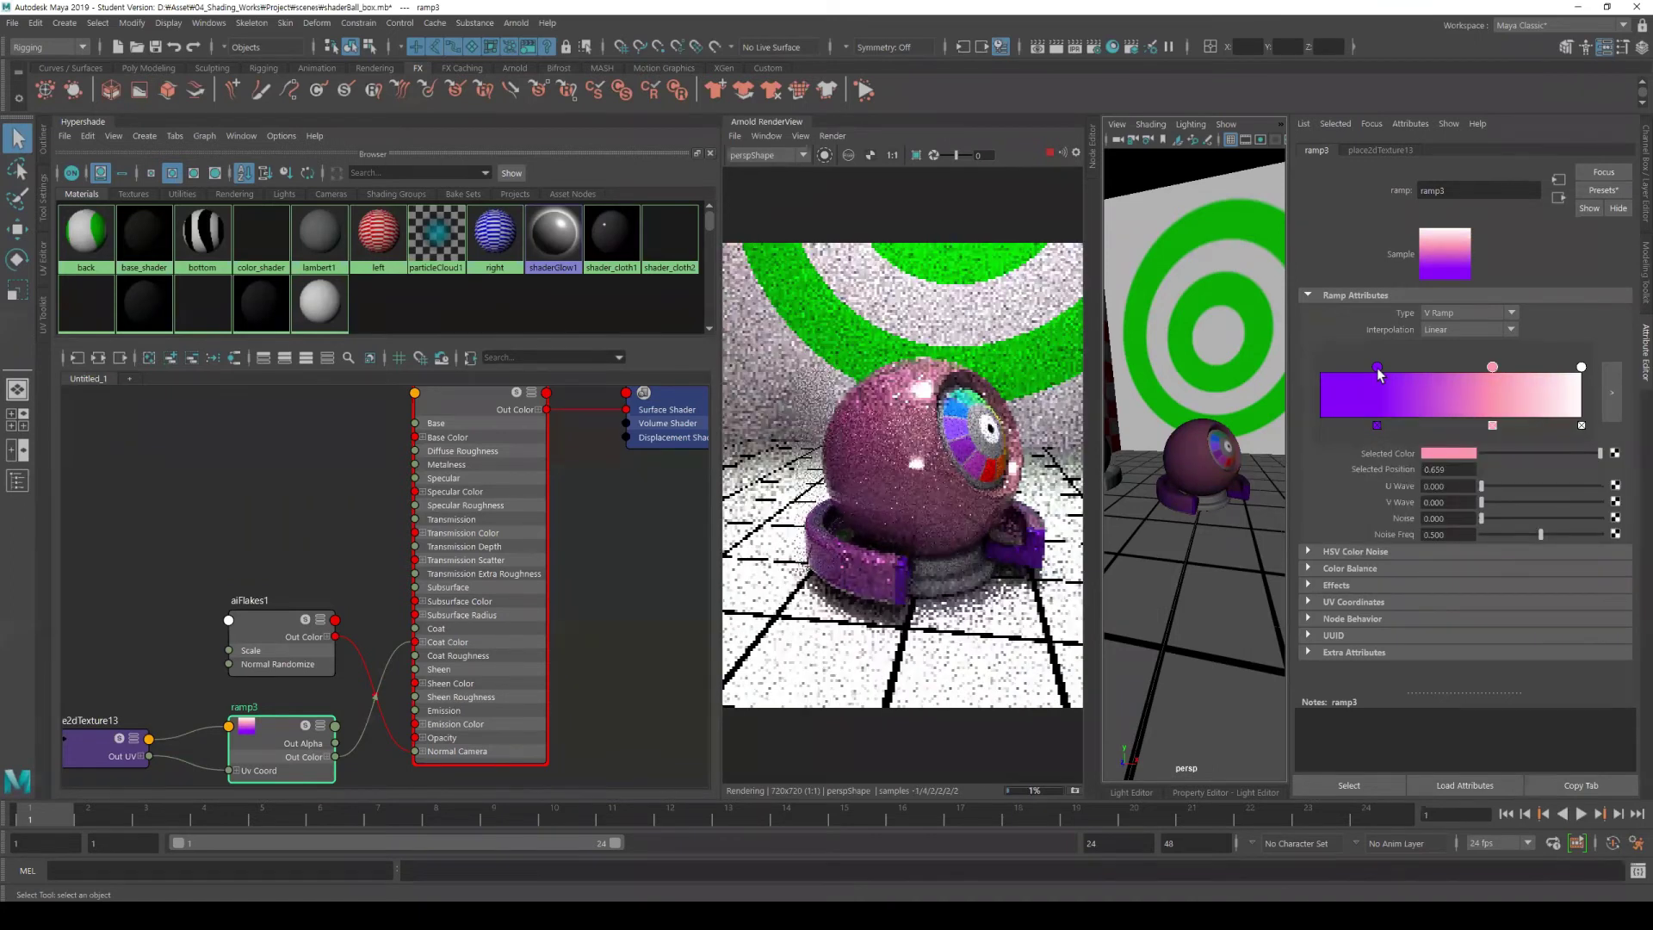
{"action": "left_click_drag", "start_coordinate": [1378, 367], "coordinate": [1393, 372]}
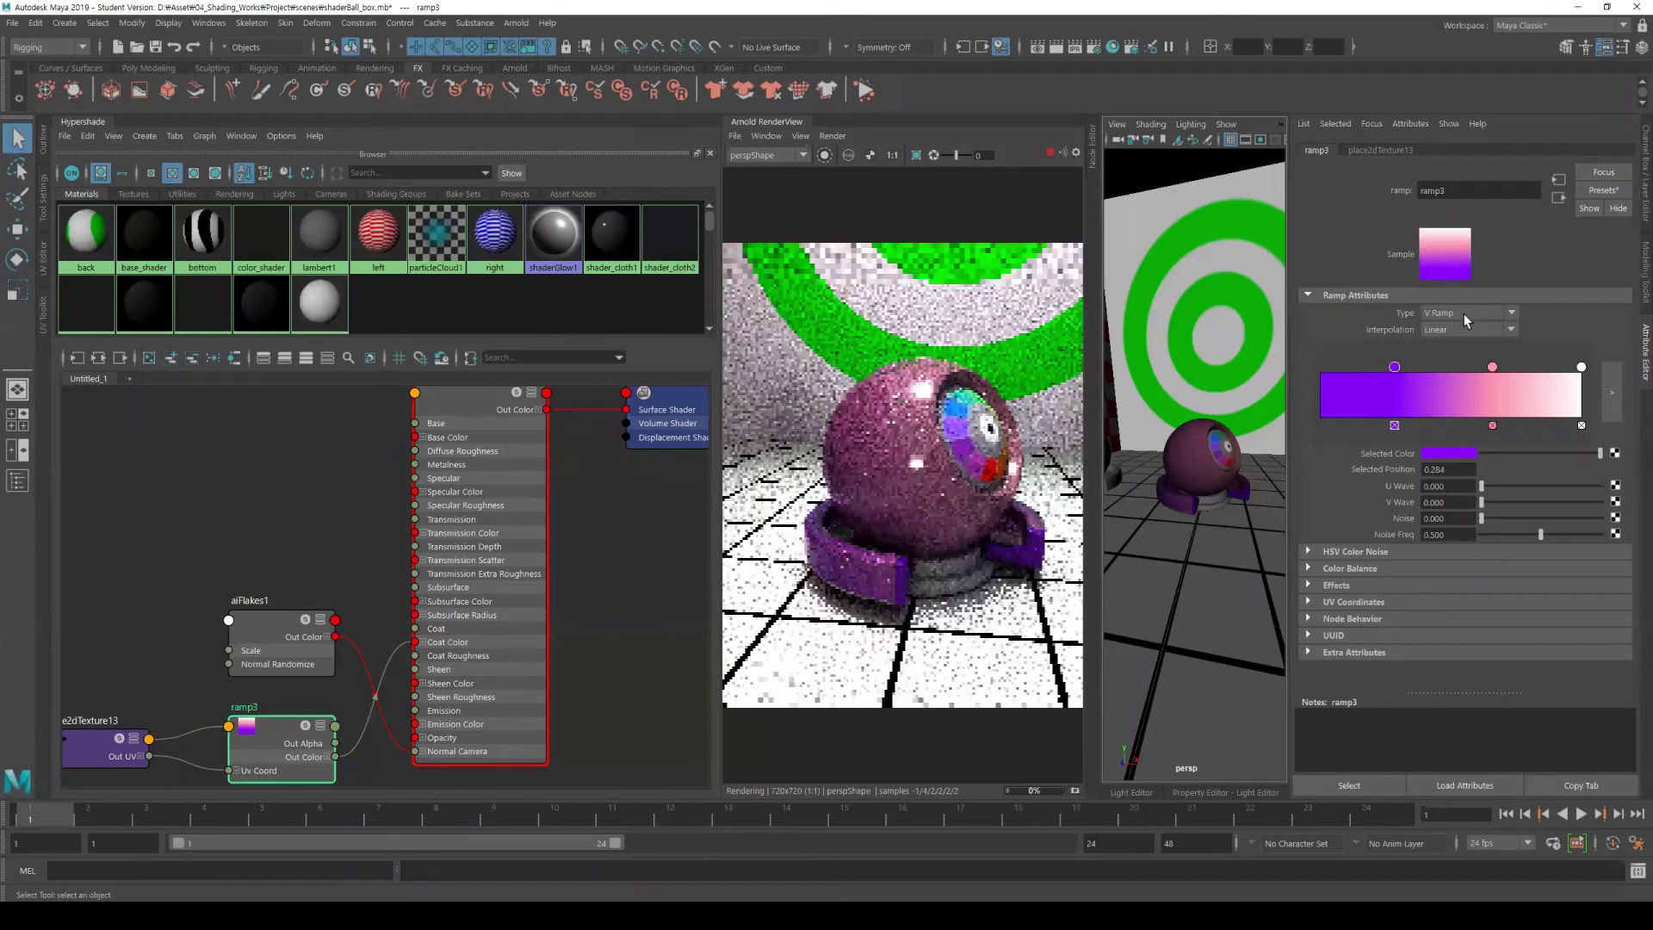
Make the coat ramp a Box Ramp with noise 0.335.
{"action": "left_click", "coordinate": [1467, 317]}
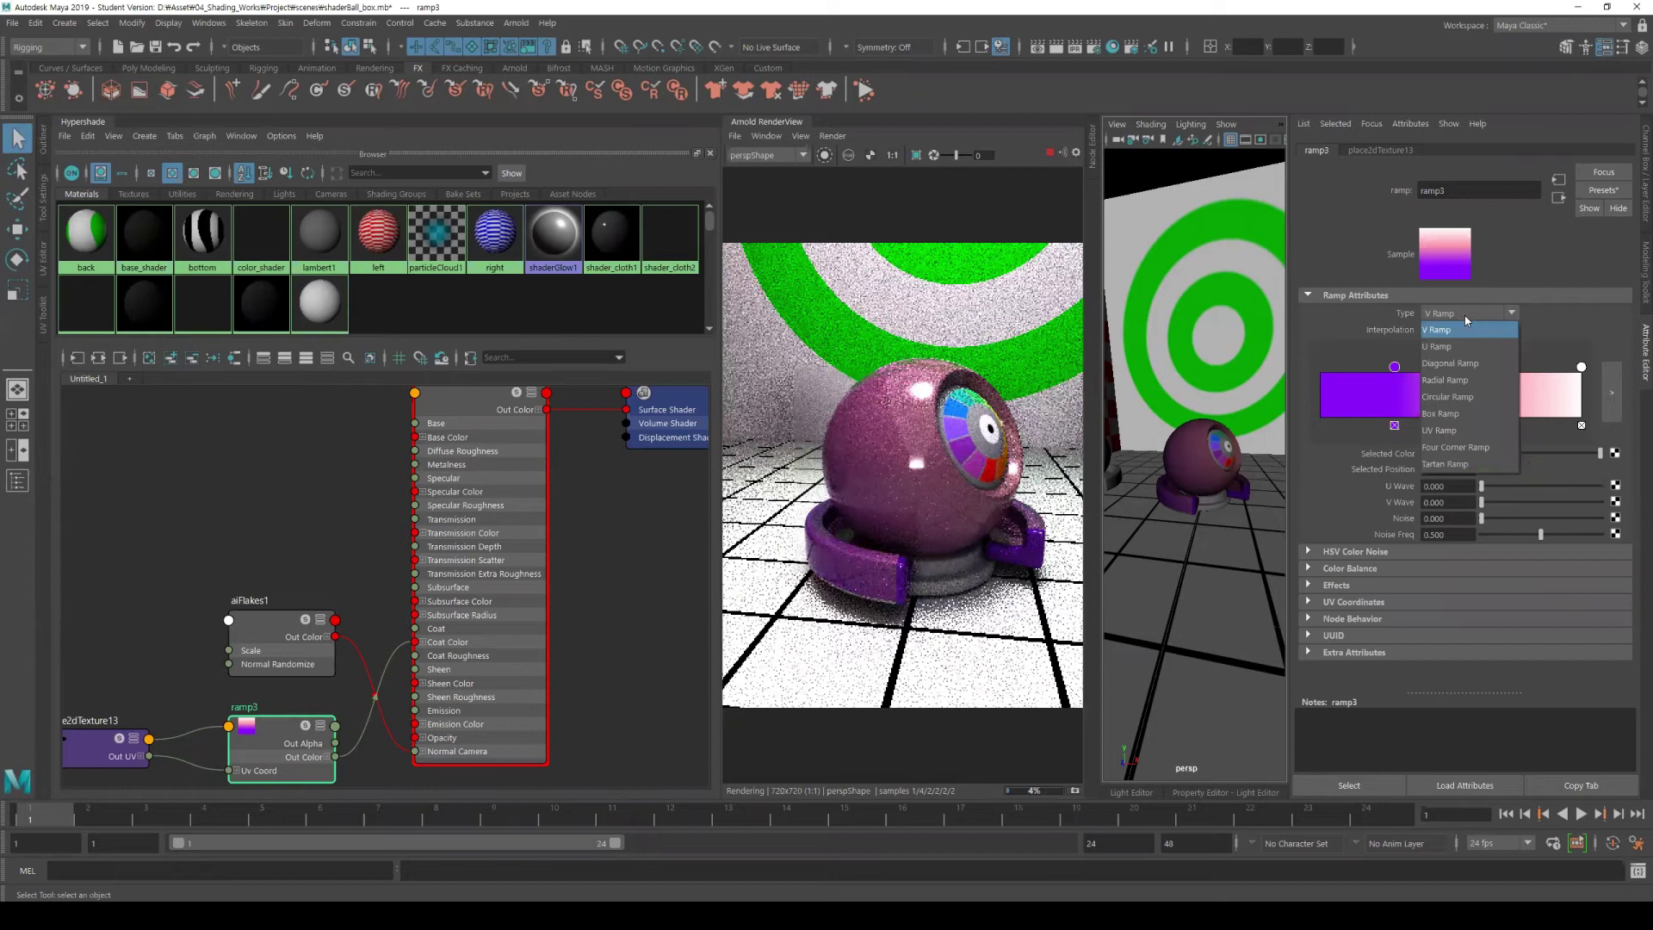
{"action": "left_click", "coordinate": [1446, 414]}
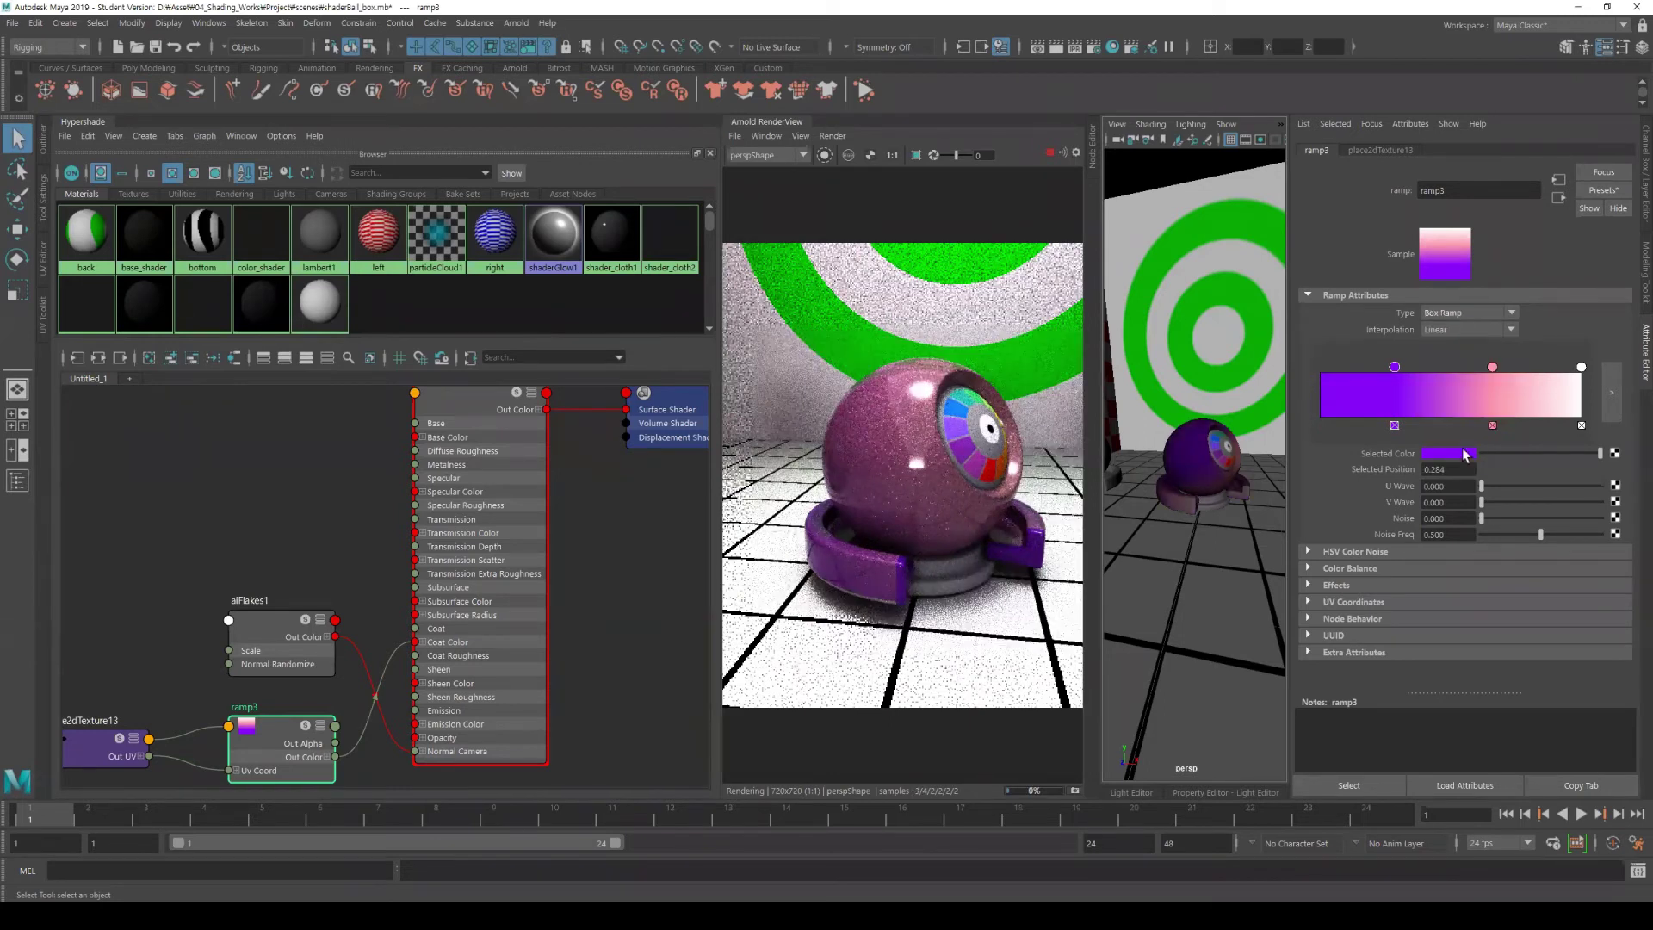
{"action": "left_click", "coordinate": [1512, 516]}
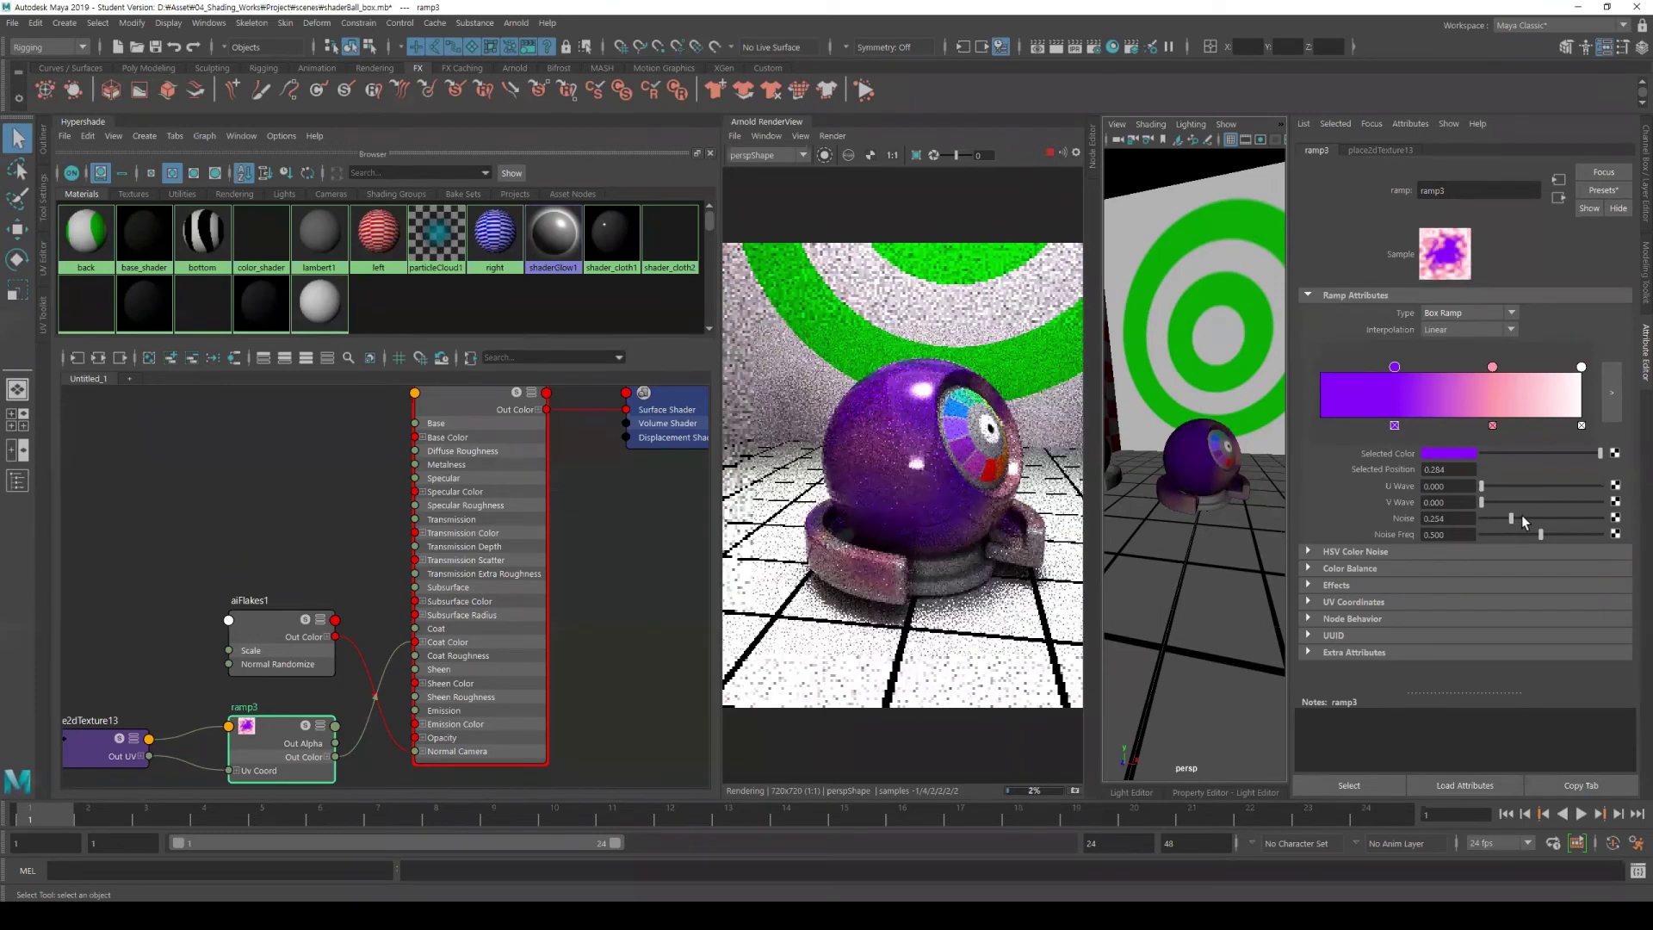
{"action": "left_click", "coordinate": [1522, 518]}
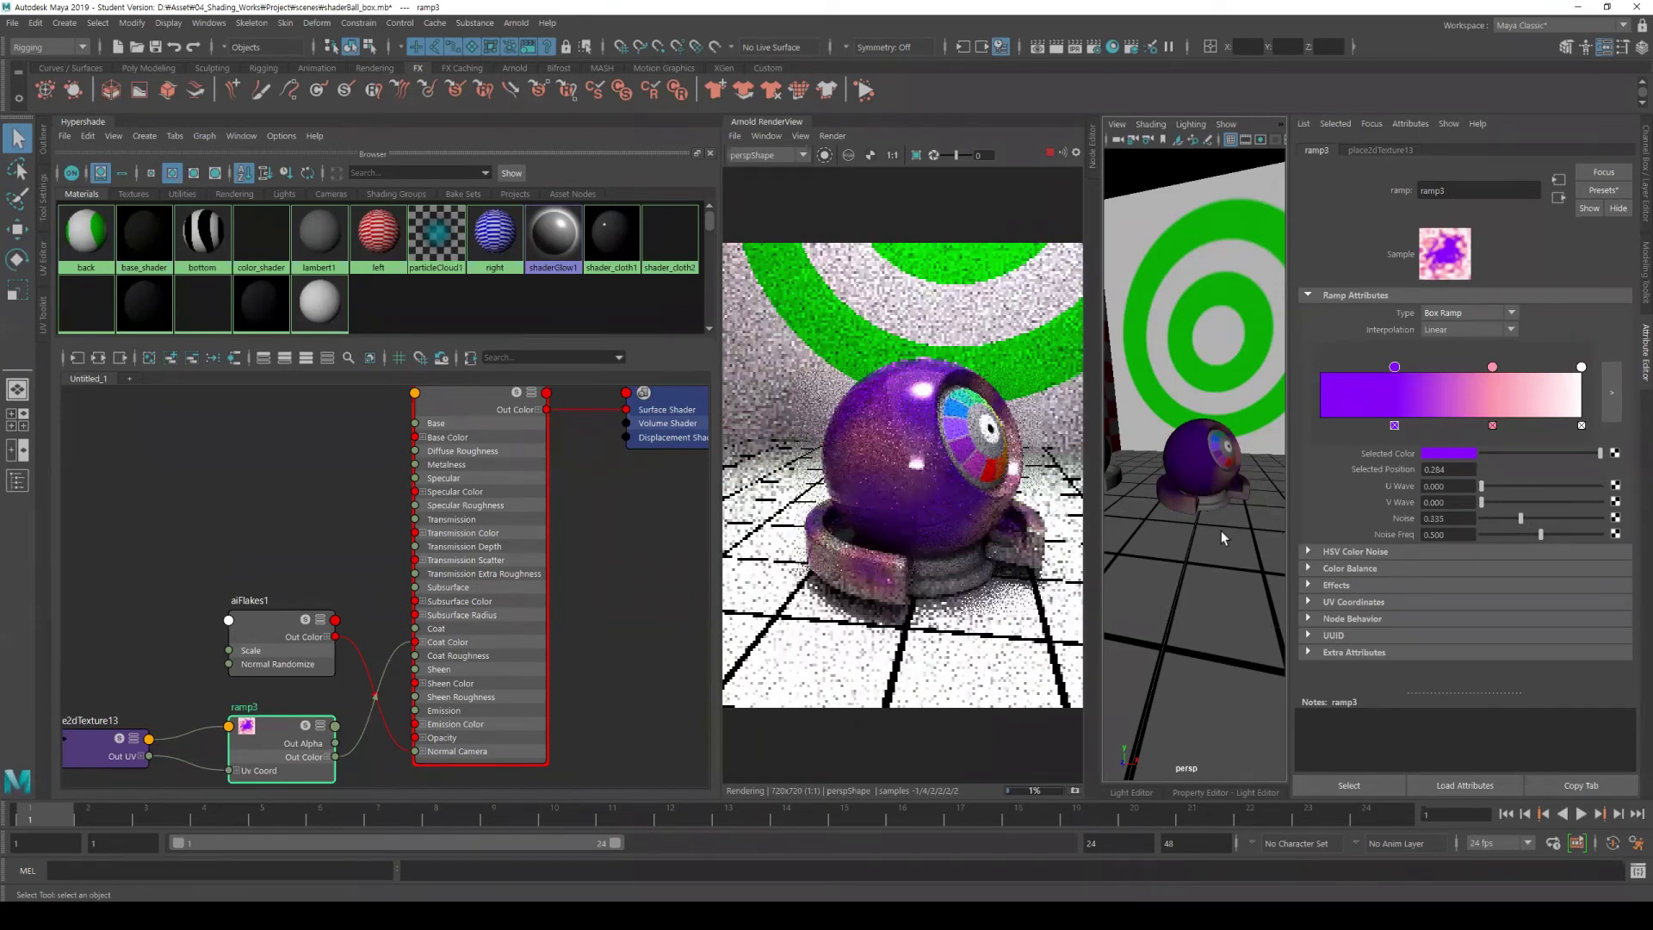
Follow ramp3's output connection to surface_shader_2's settings.
{"action": "left_click", "coordinate": [1558, 198]}
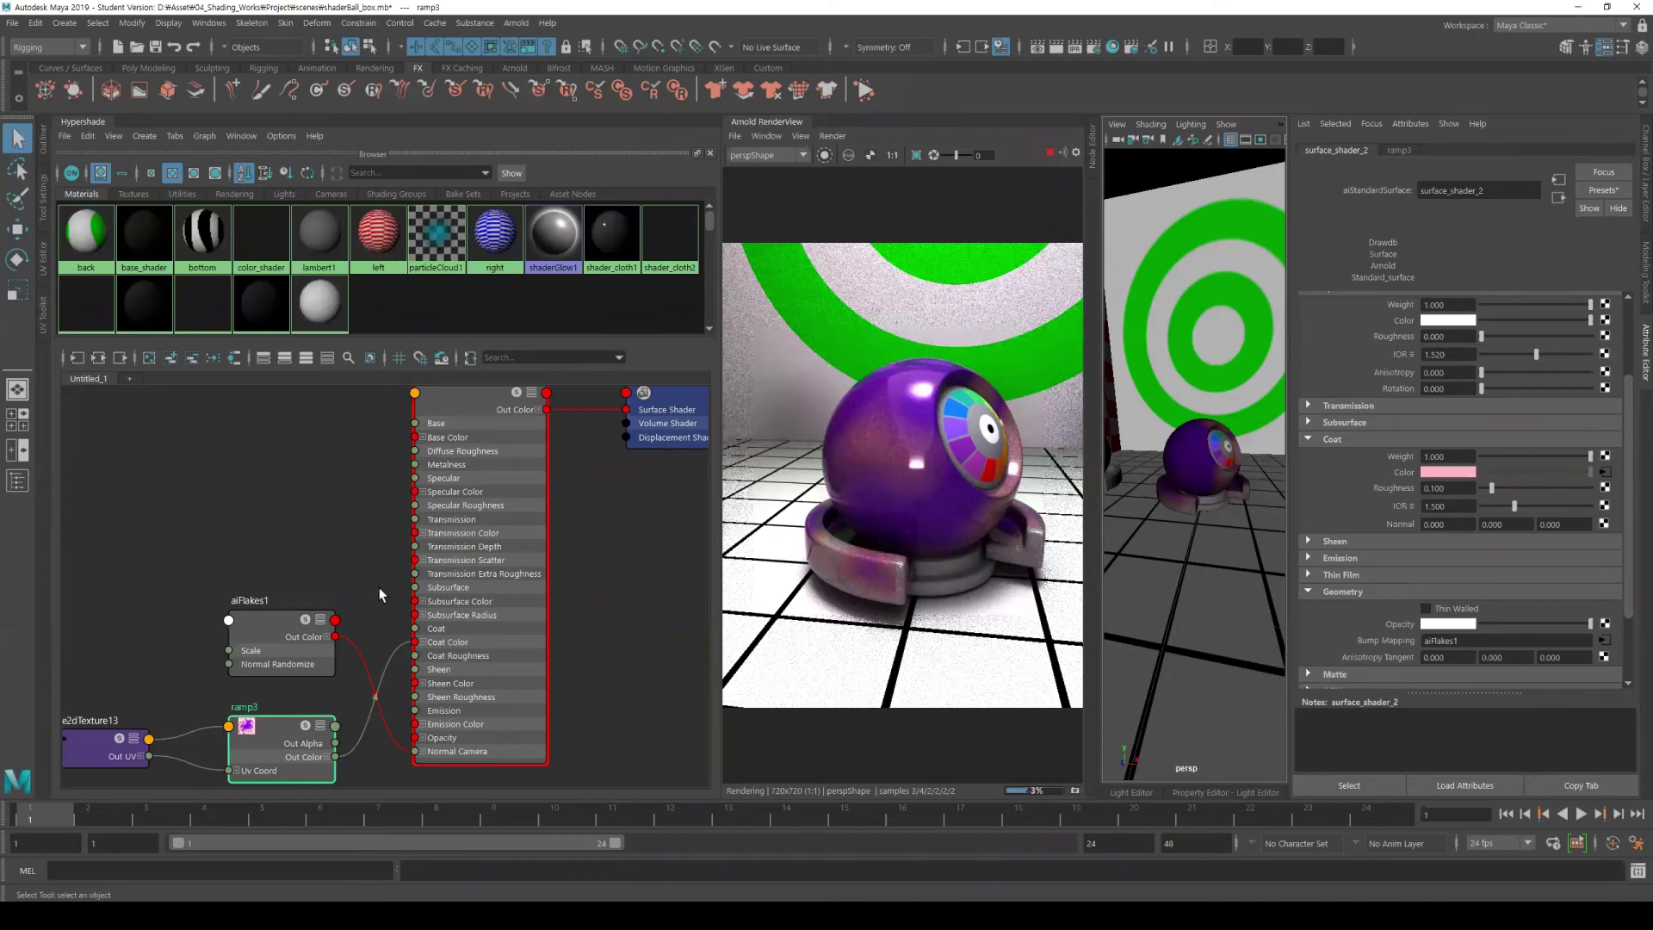
Connect ramp3's Out Color to surface_shader_2's Specular Color.
{"action": "middle_click_drag", "start_coordinate": [405, 528], "coordinate": [421, 492], "text": "alt"}
{"action": "middle_click_drag", "start_coordinate": [311, 684], "coordinate": [308, 689], "text": "alt"}
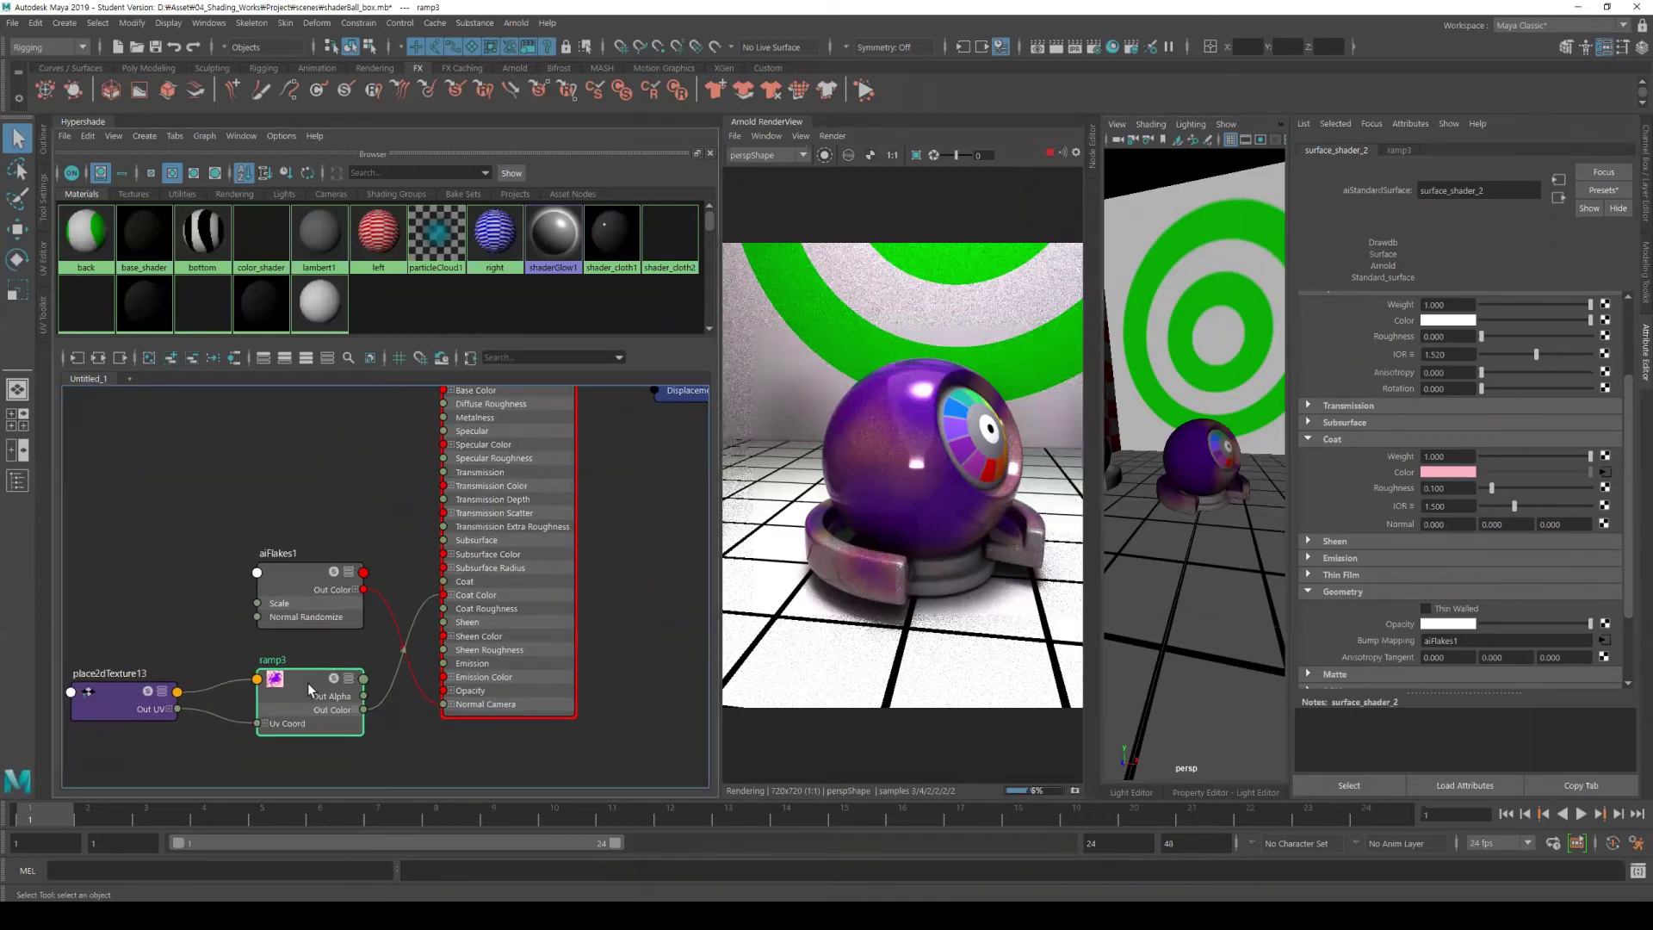
{"action": "right_click", "coordinate": [320, 685]}
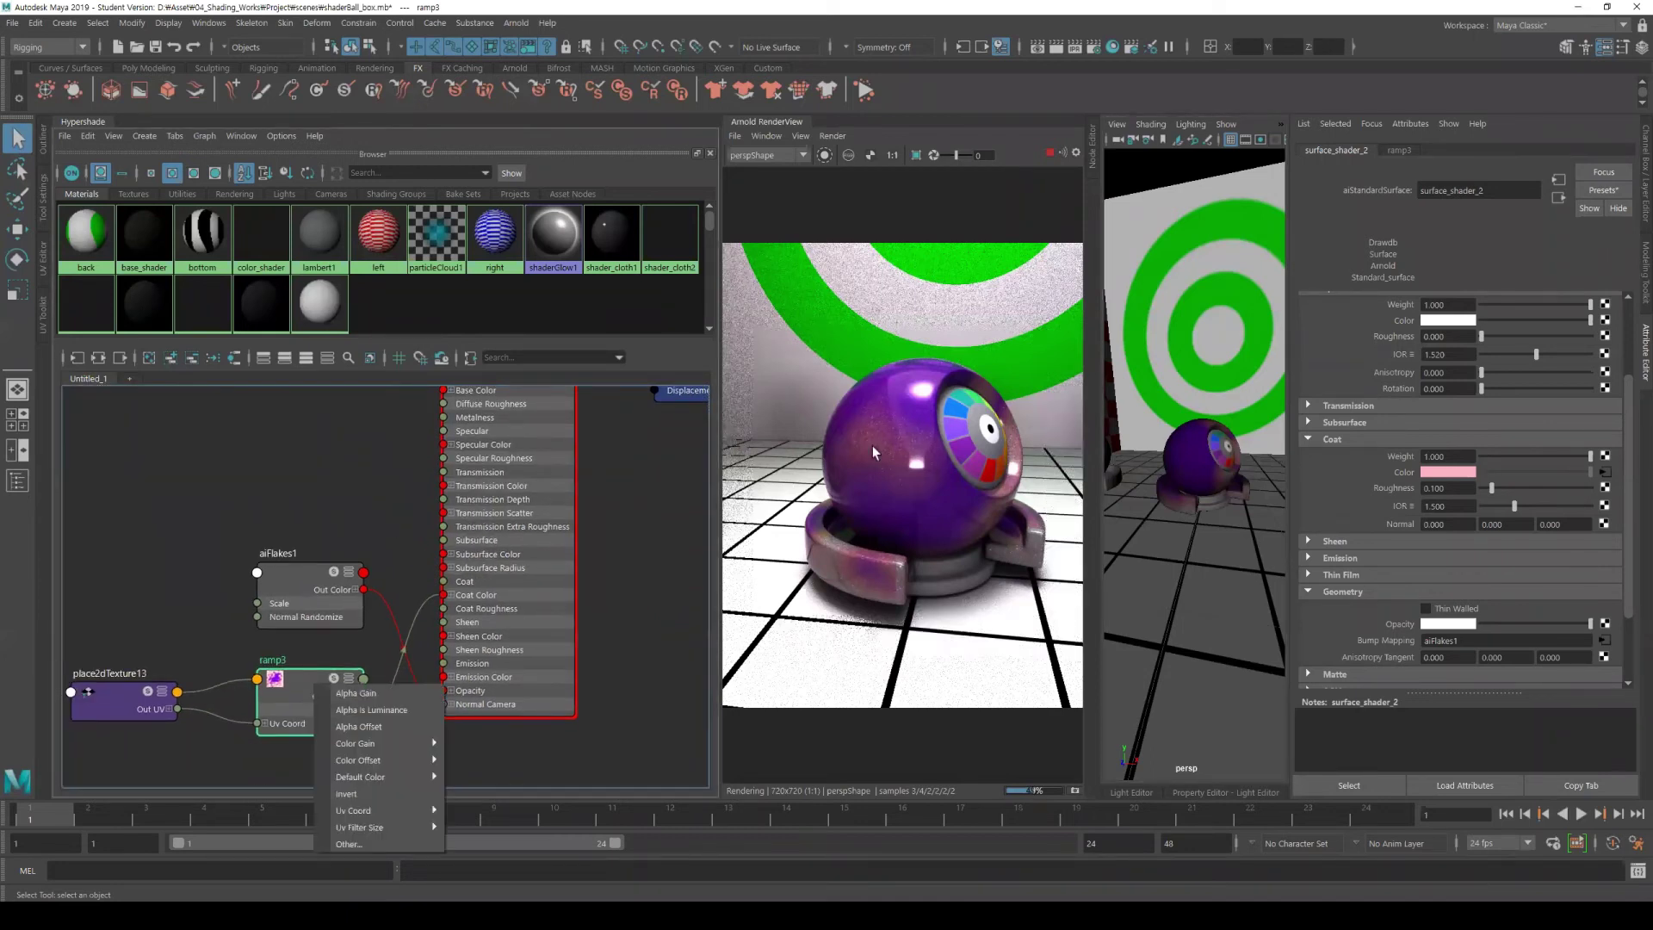
{"action": "left_click", "coordinate": [620, 637]}
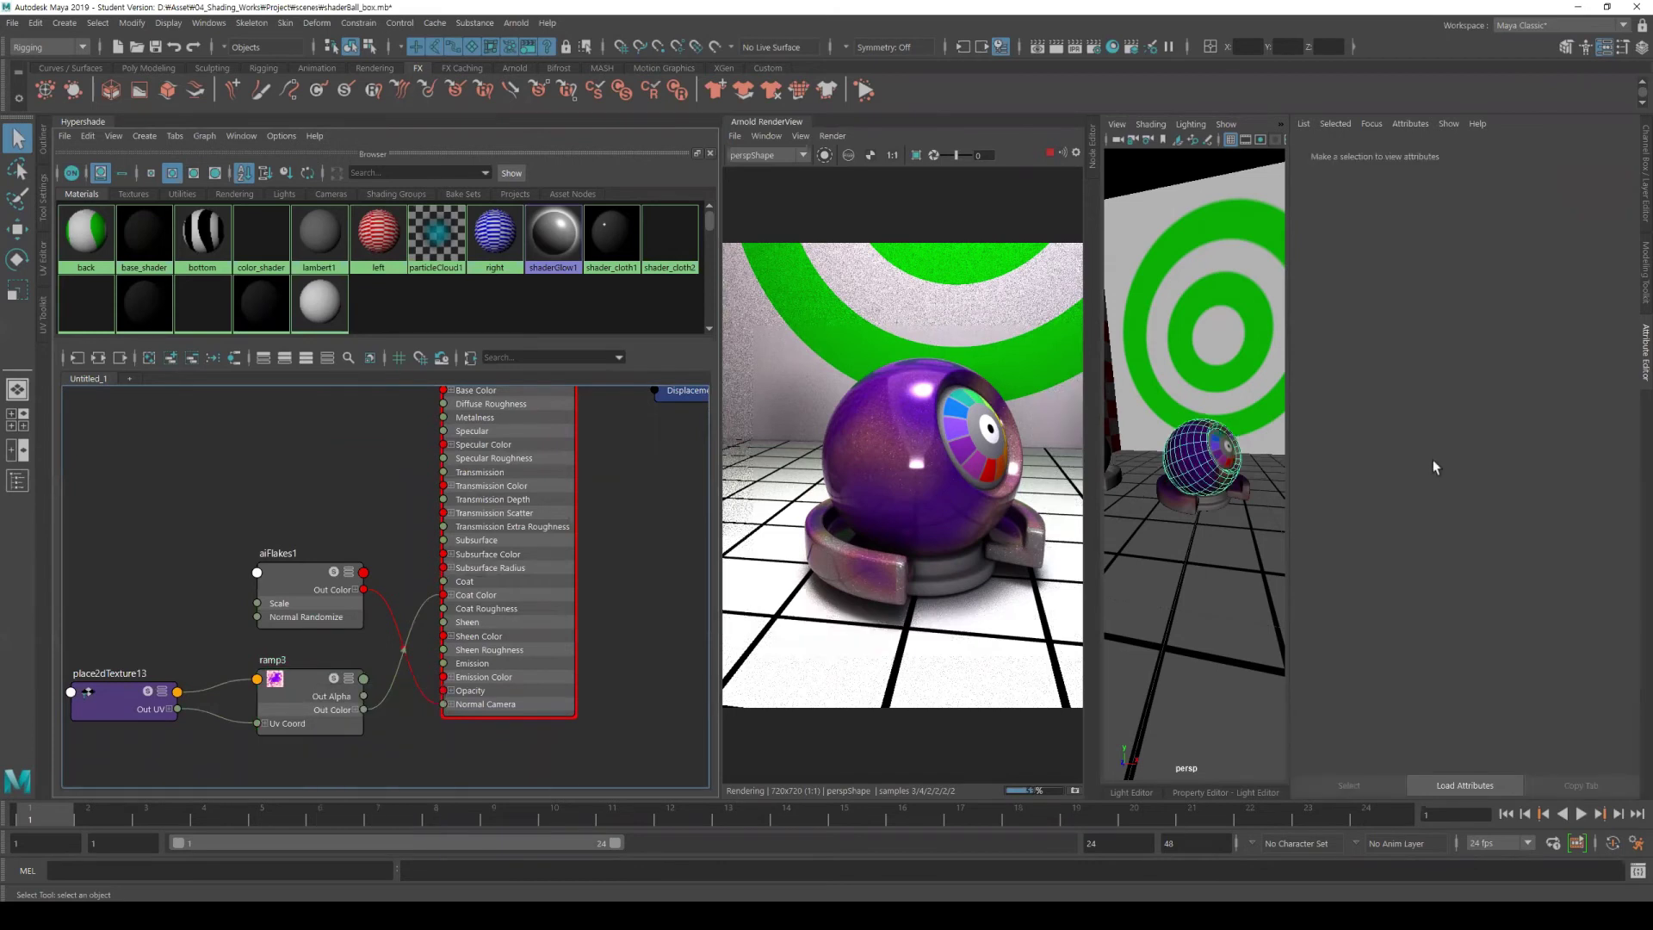
{"action": "left_click", "coordinate": [1421, 152]}
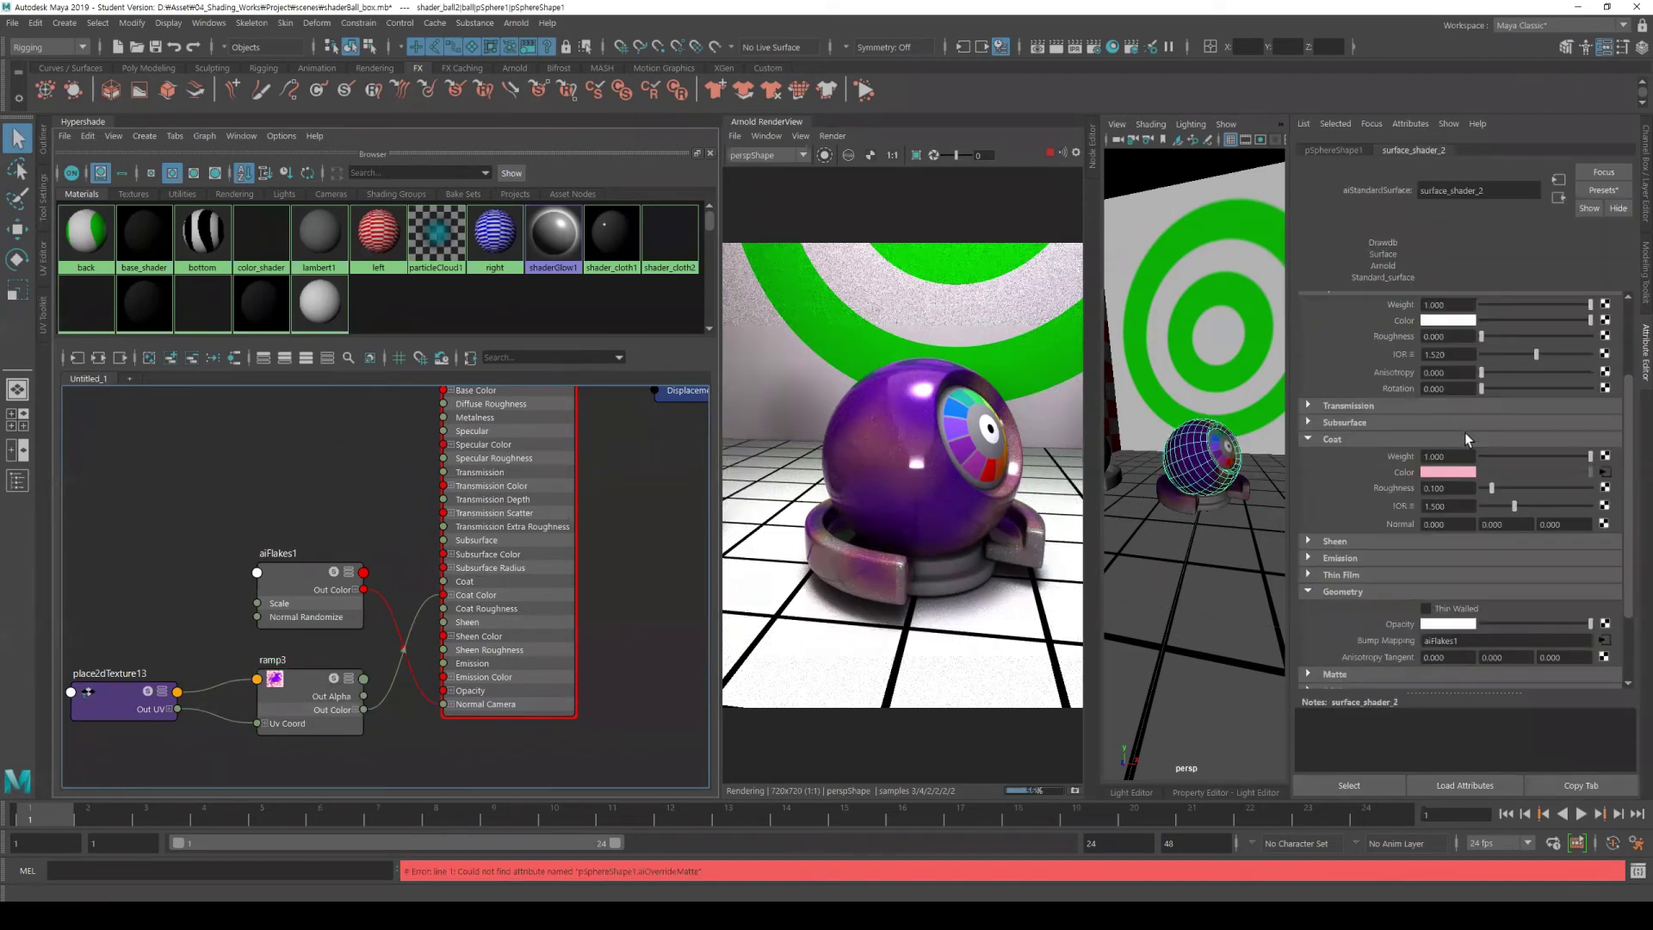
{"action": "scroll", "coordinate": [1420, 436], "scroll_direction": "up", "scroll_amount": 3}
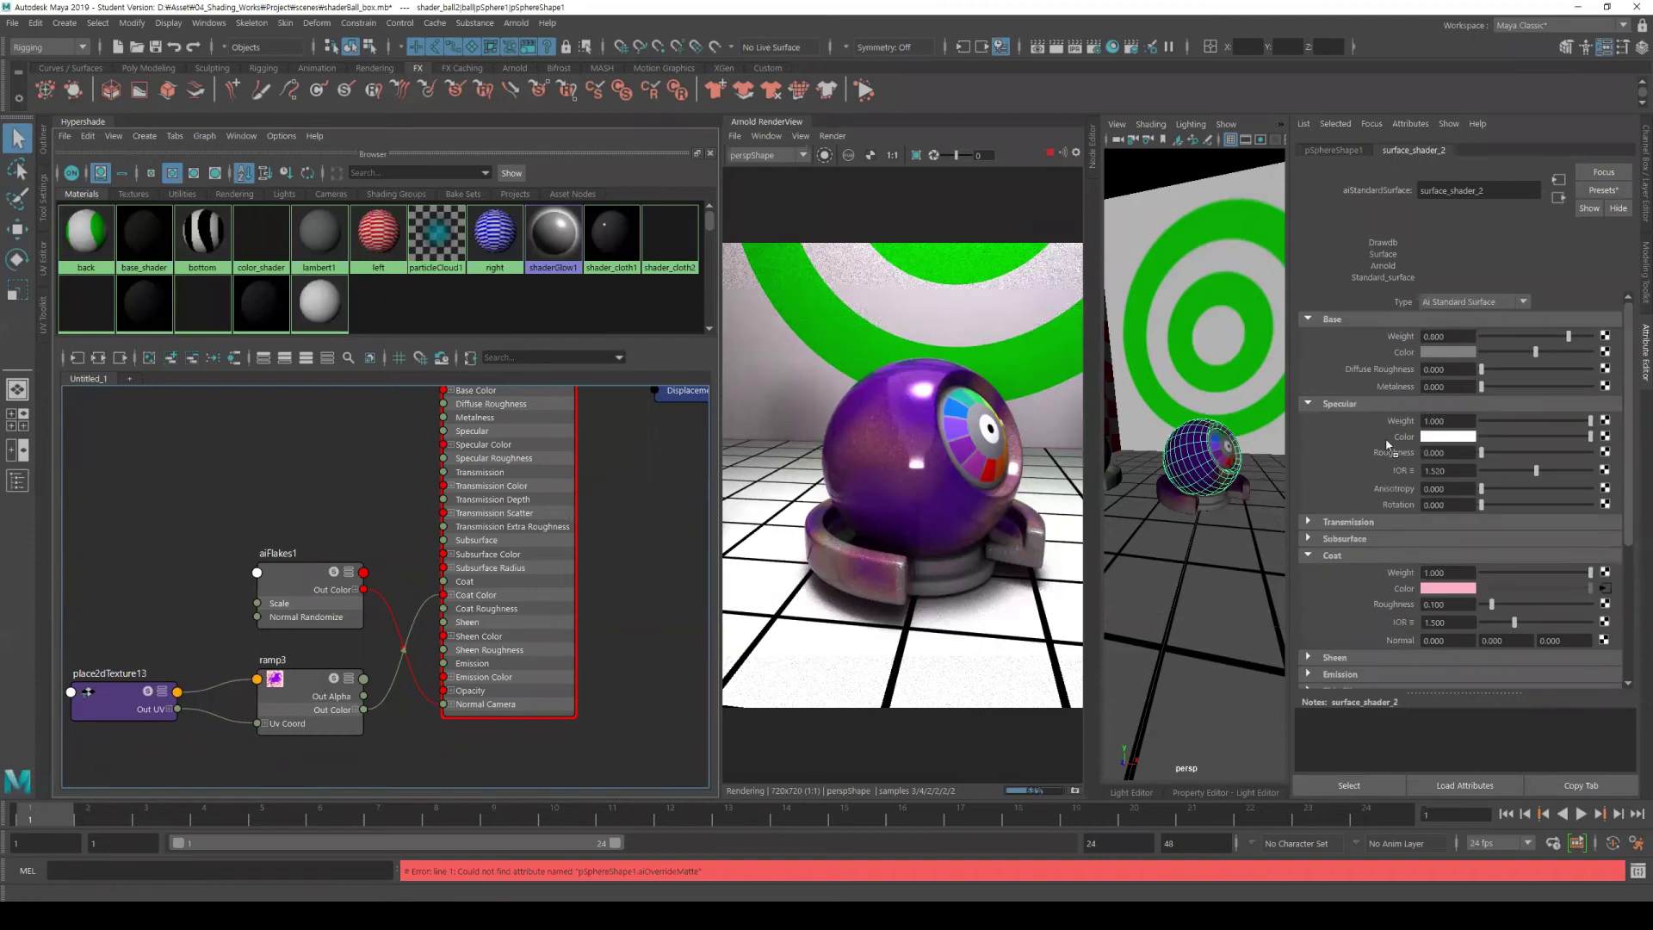
{"action": "middle_click_drag", "start_coordinate": [1377, 467], "coordinate": [1447, 436]}
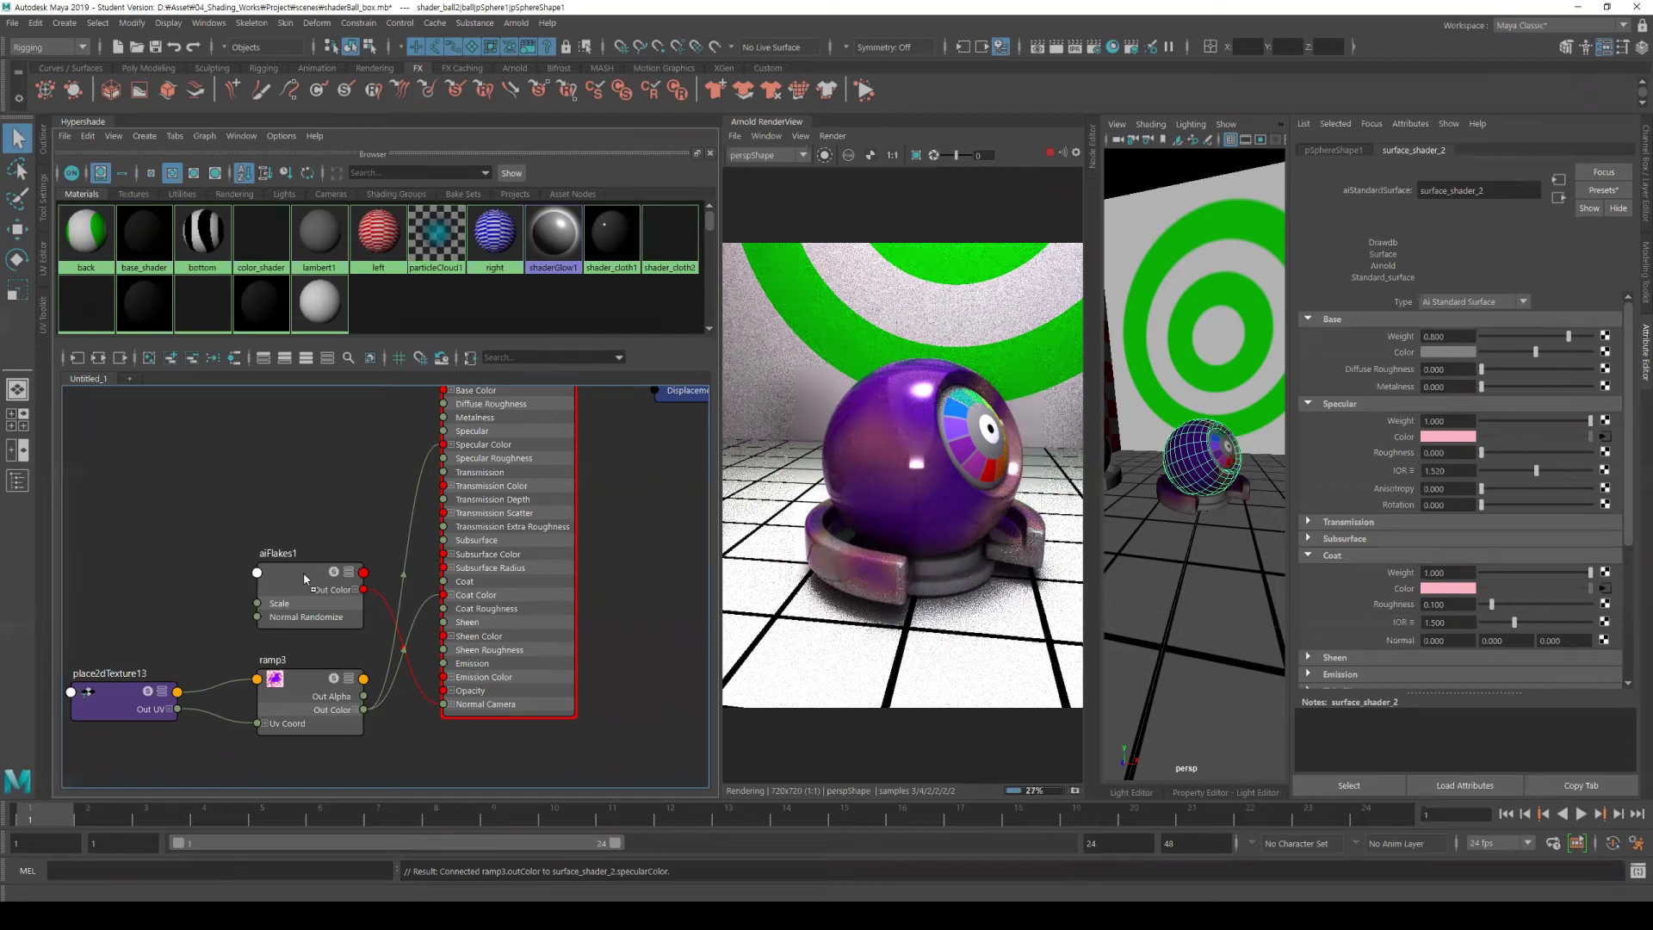
Connect aiFlakes1.outColor to surface_shader_2.coatNormal in the Connection Editor.
{"action": "left_click", "coordinate": [1386, 641]}
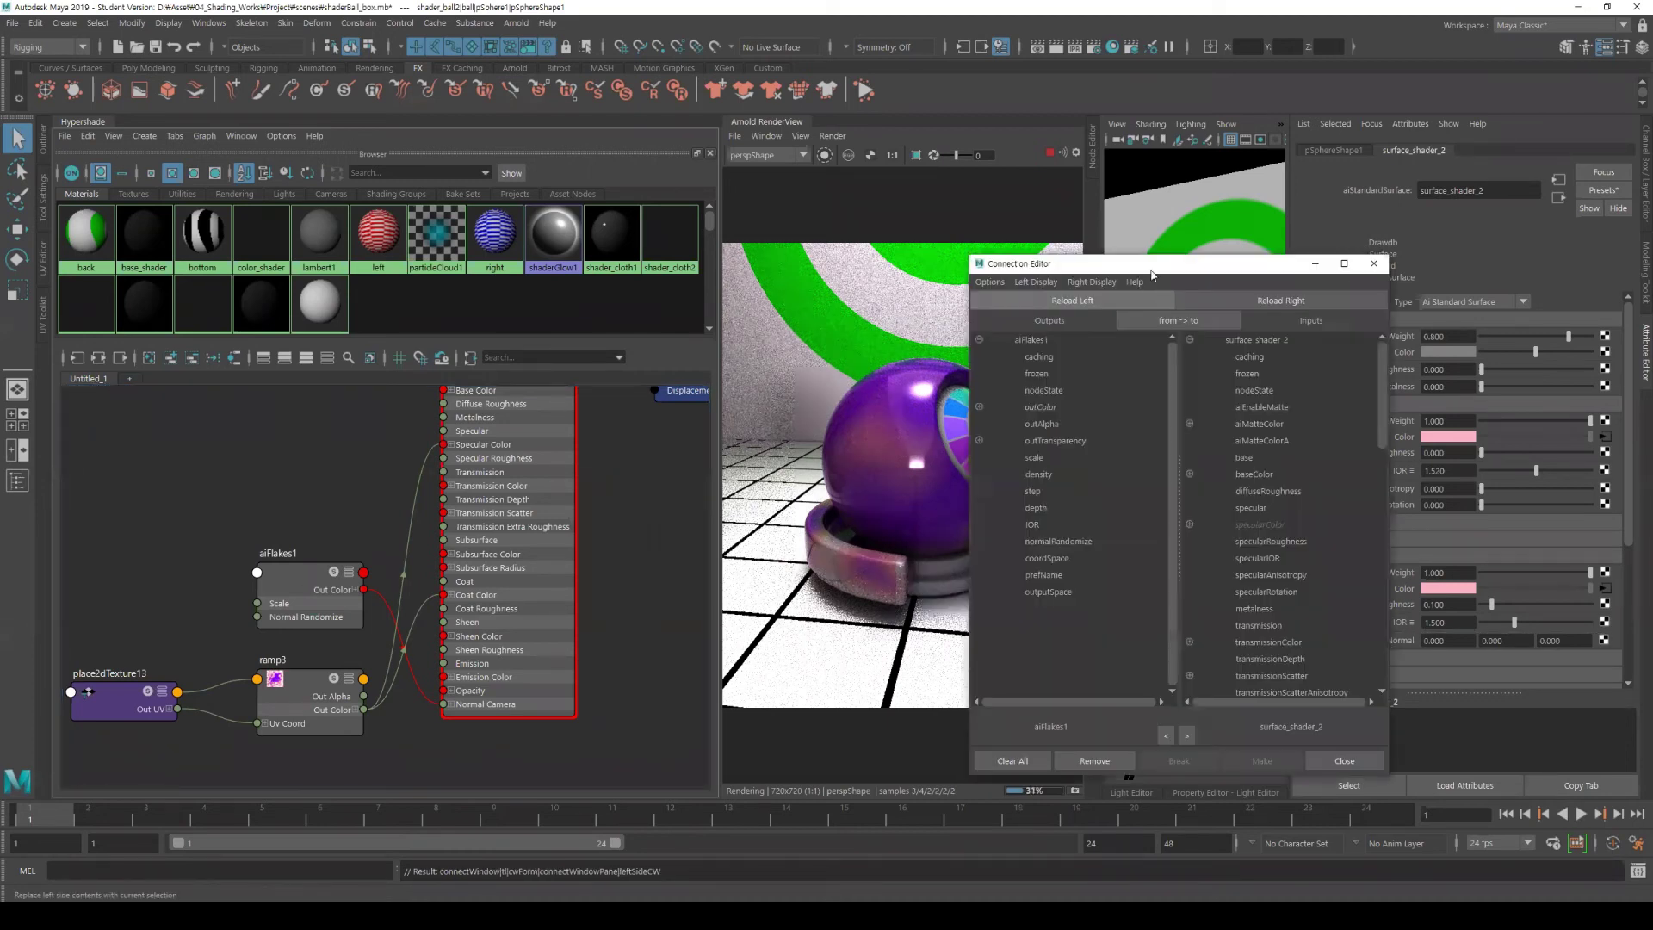
{"action": "left_click_drag", "start_coordinate": [1152, 270], "coordinate": [1272, 107]}
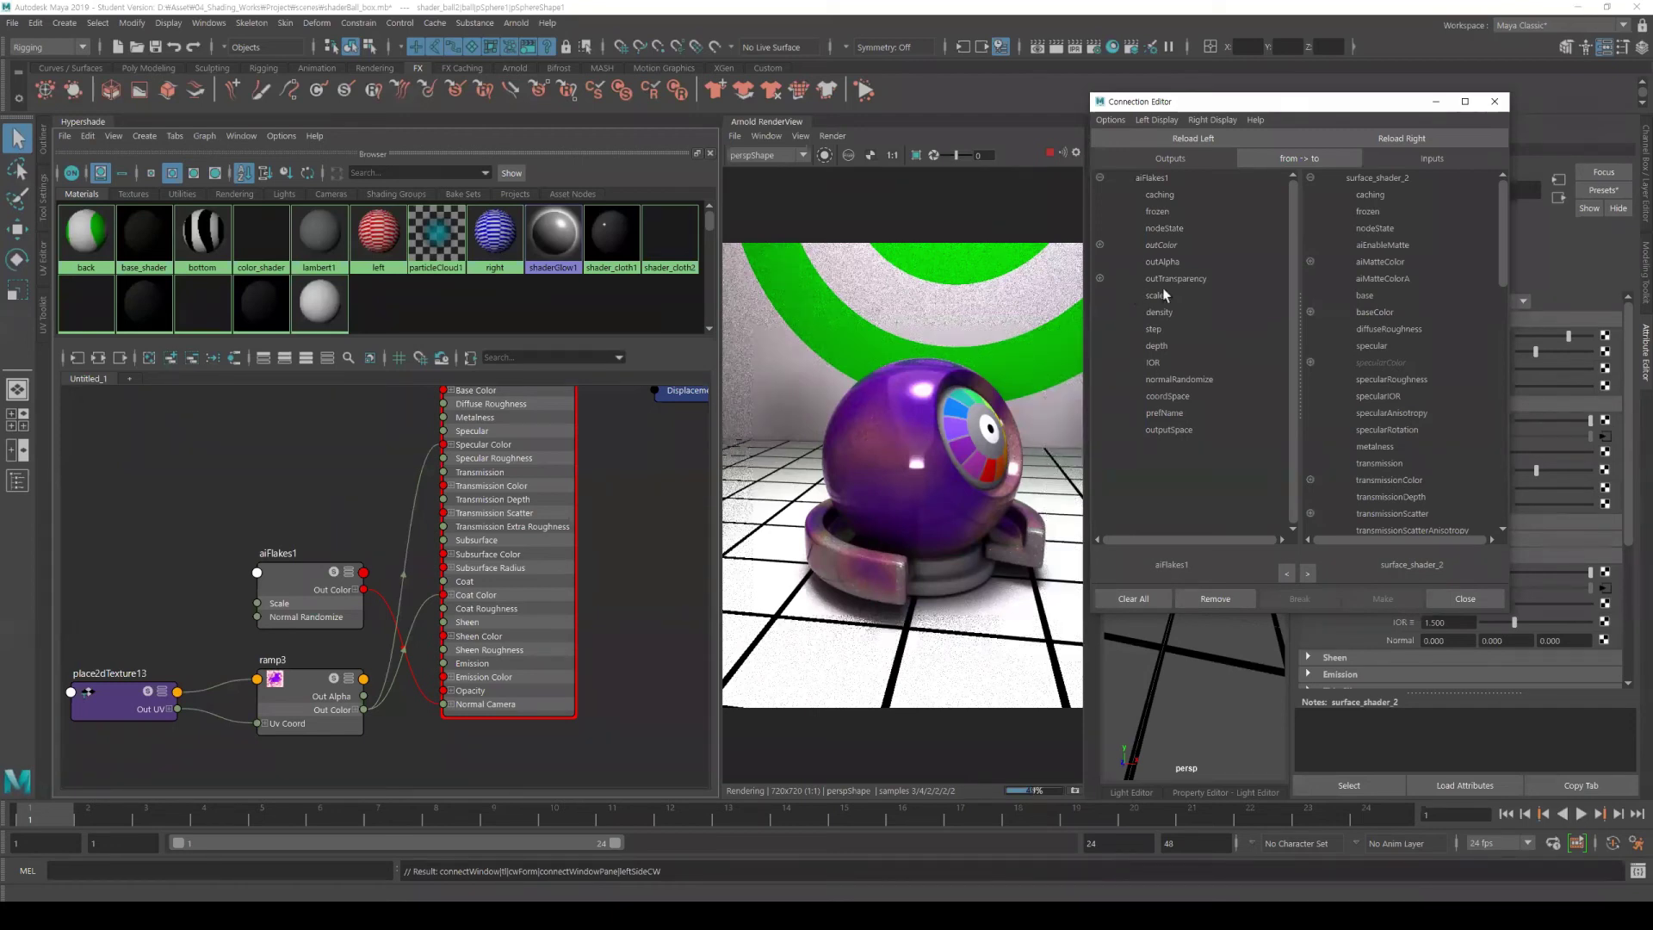
{"action": "left_click", "coordinate": [1099, 278]}
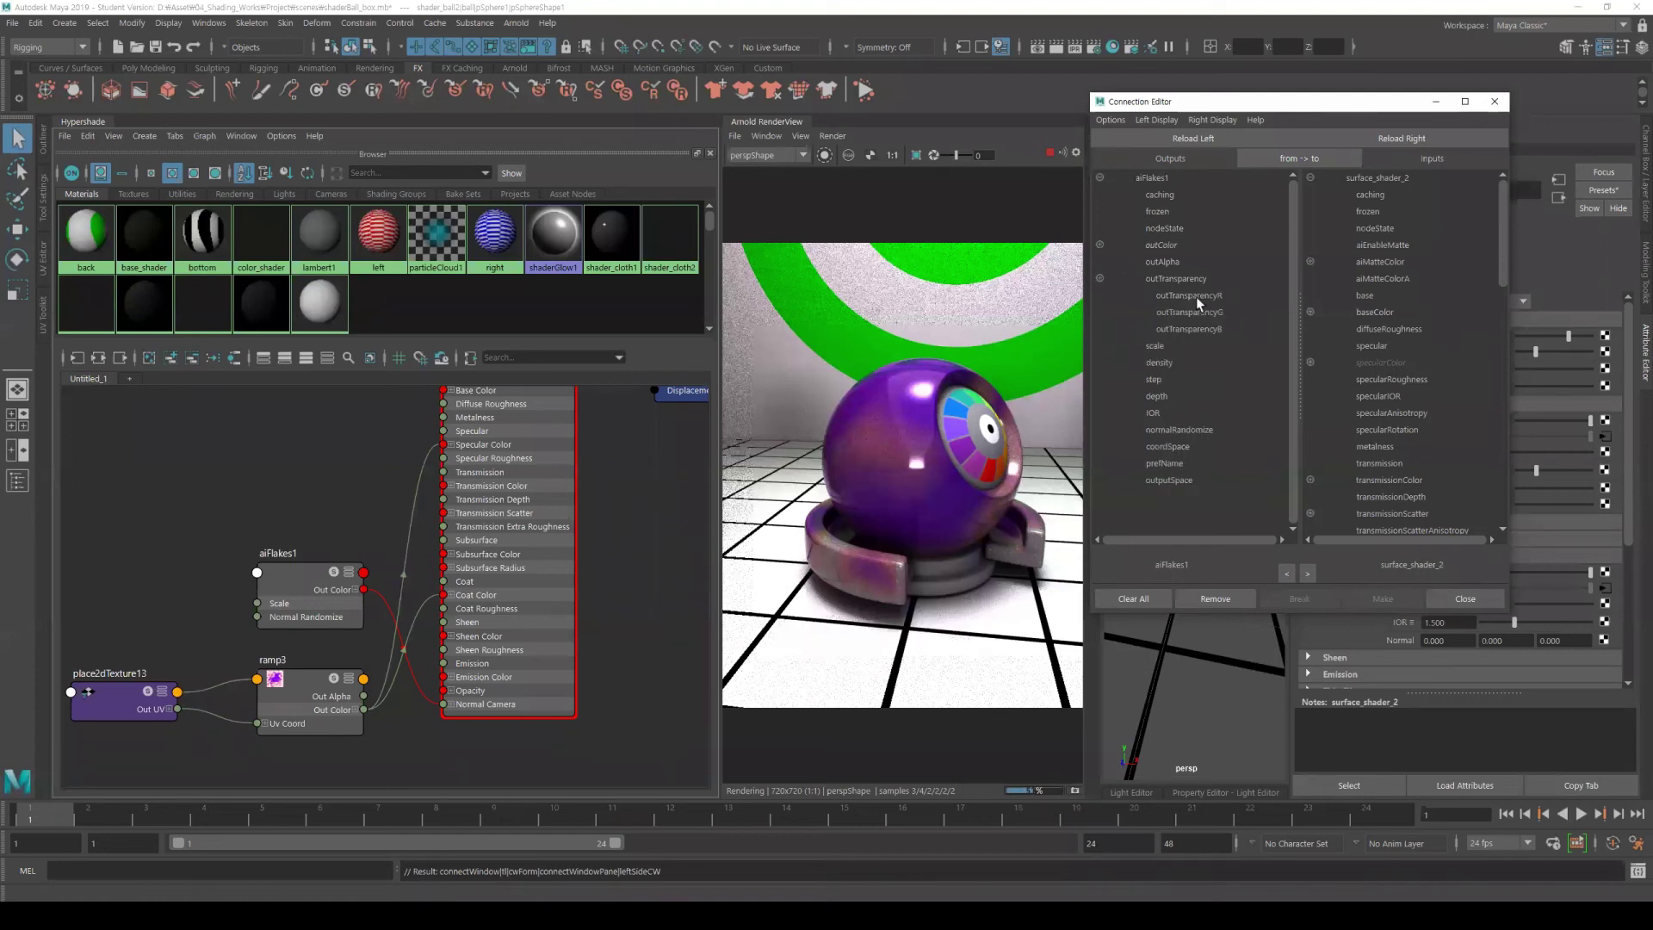
{"action": "left_click", "coordinate": [1212, 250]}
{"action": "scroll", "coordinate": [1431, 329], "scroll_direction": "down", "scroll_amount": 5}
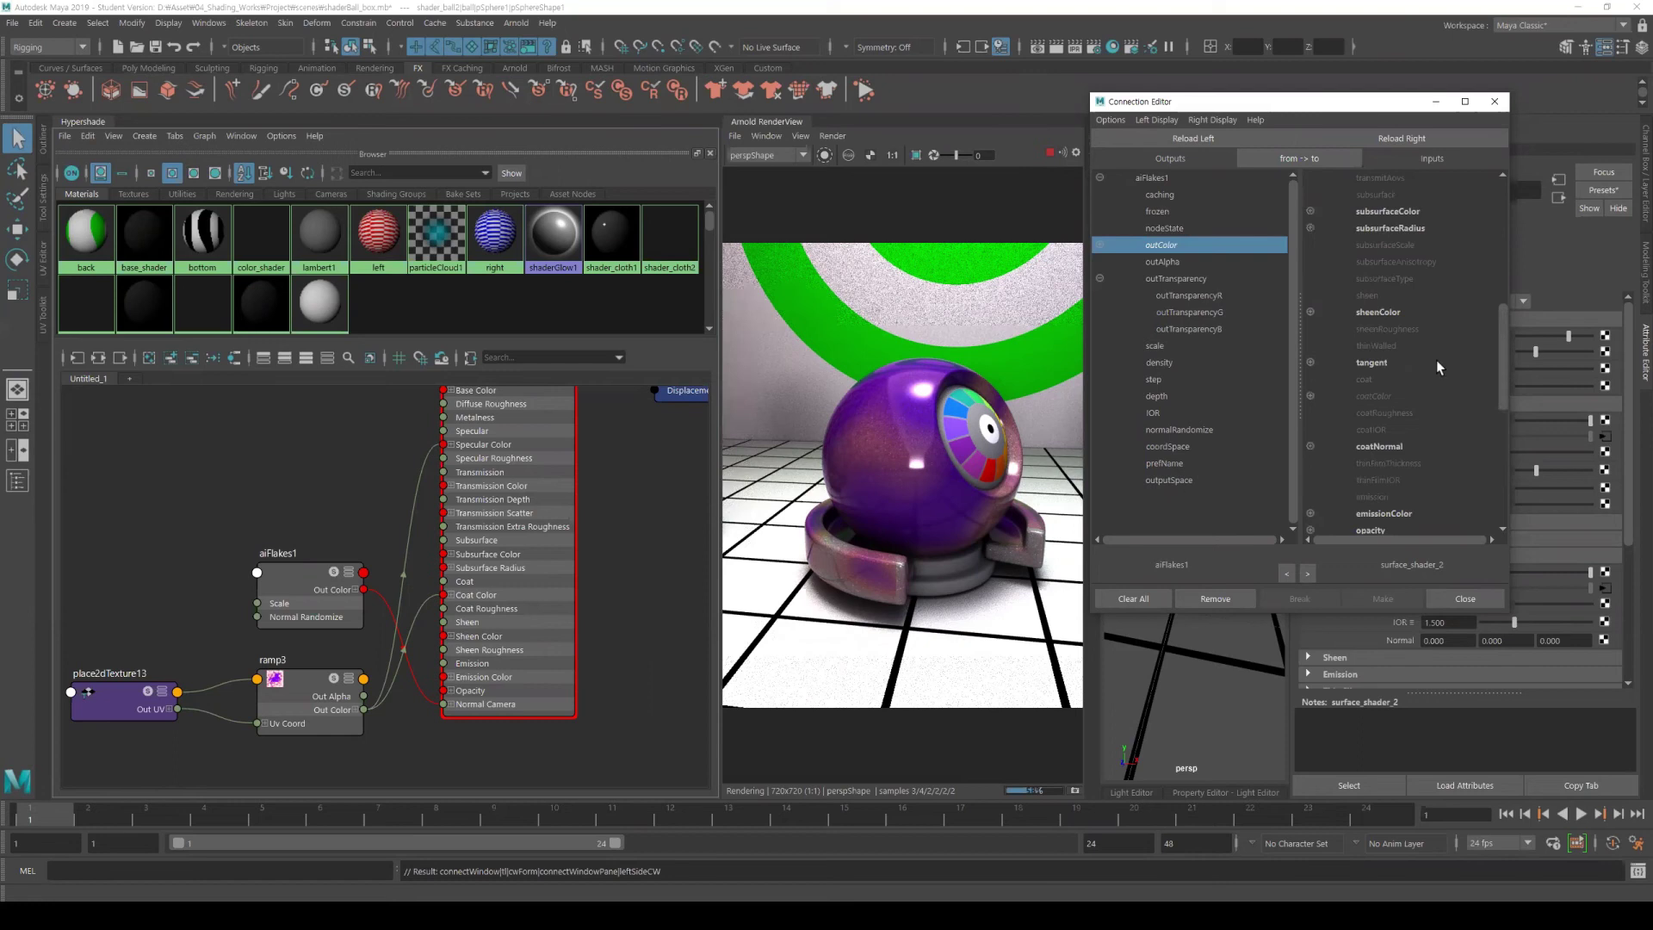
{"action": "scroll", "coordinate": [1382, 317], "scroll_direction": "down", "scroll_amount": 5}
{"action": "left_click", "coordinate": [1371, 312]}
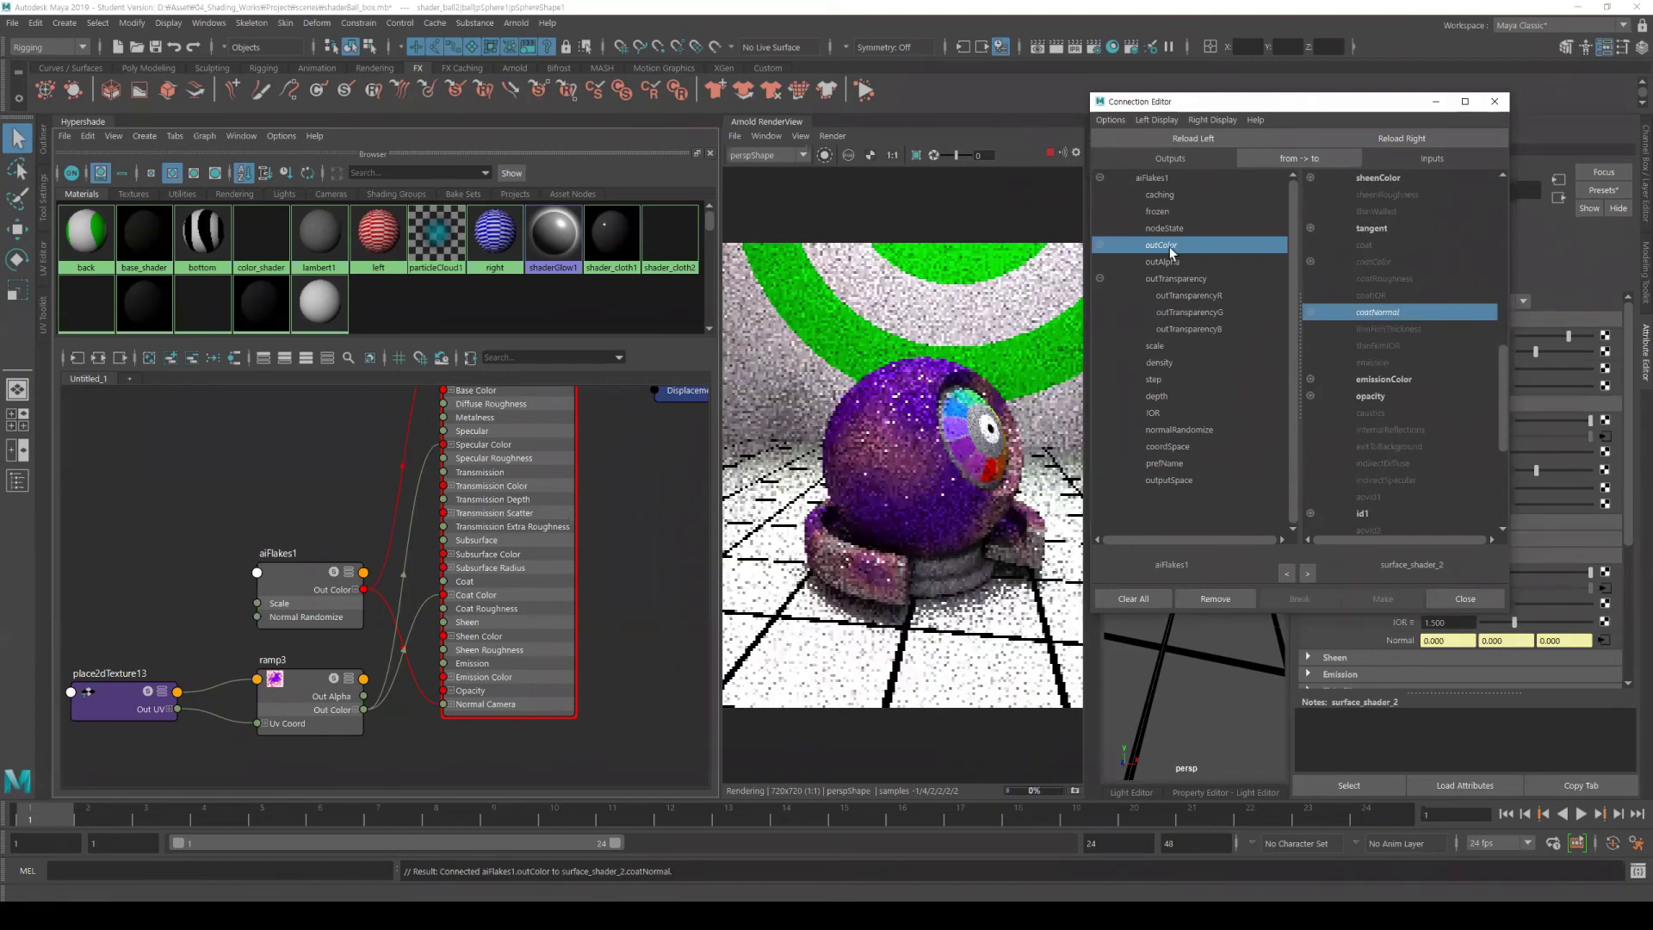
{"action": "left_click", "coordinate": [1495, 103]}
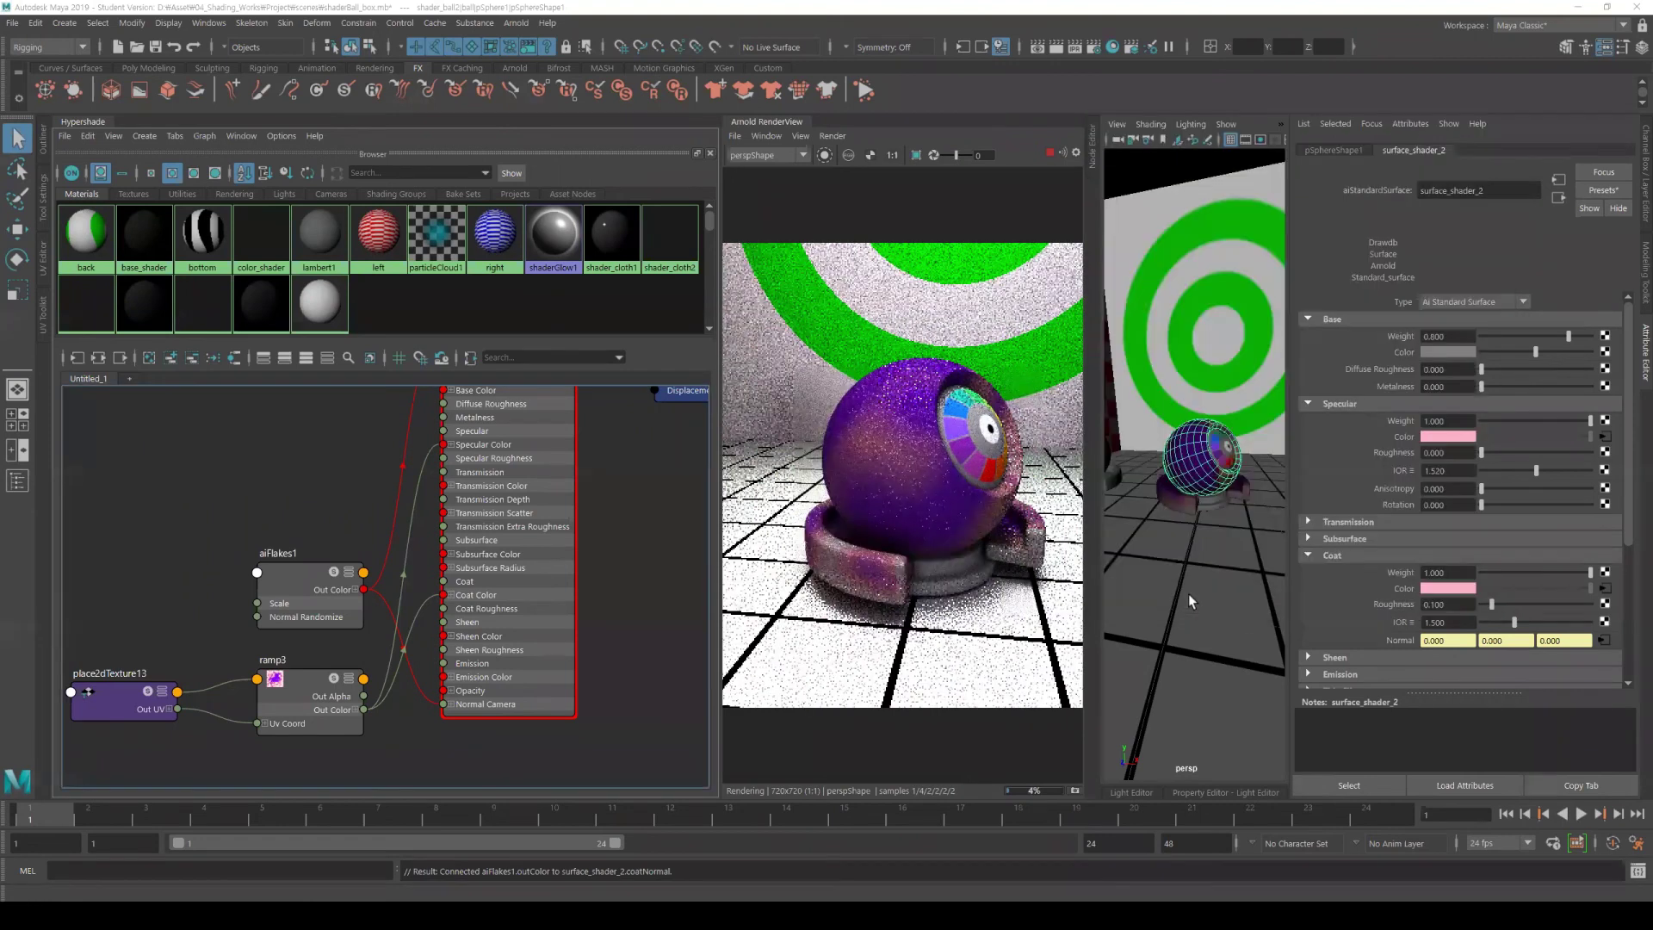